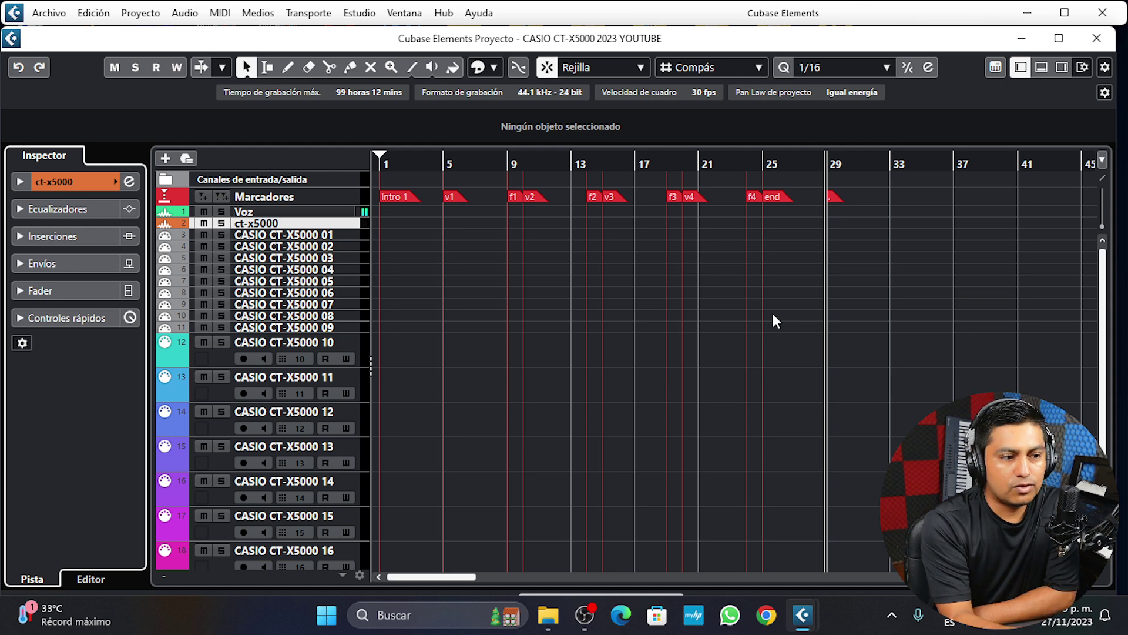
Step: Import the MIDI file MICANCION HM from the Escritorio folder into the current project without creating a new one
click(53, 15)
mouse_move(289, 235)
mouse_move(293, 206)
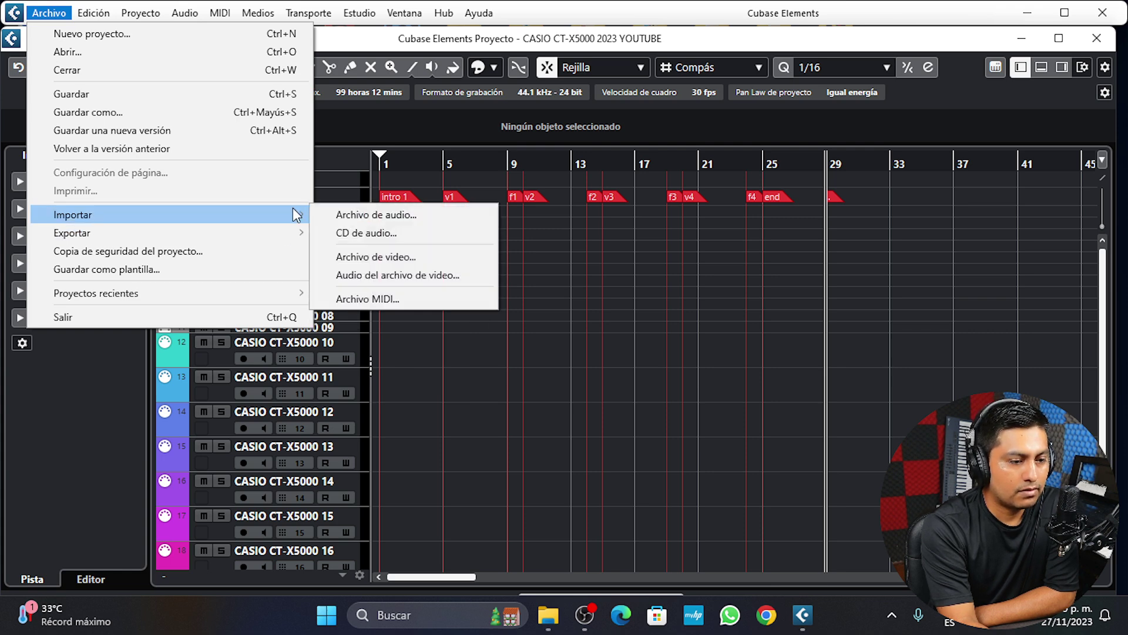
click(375, 292)
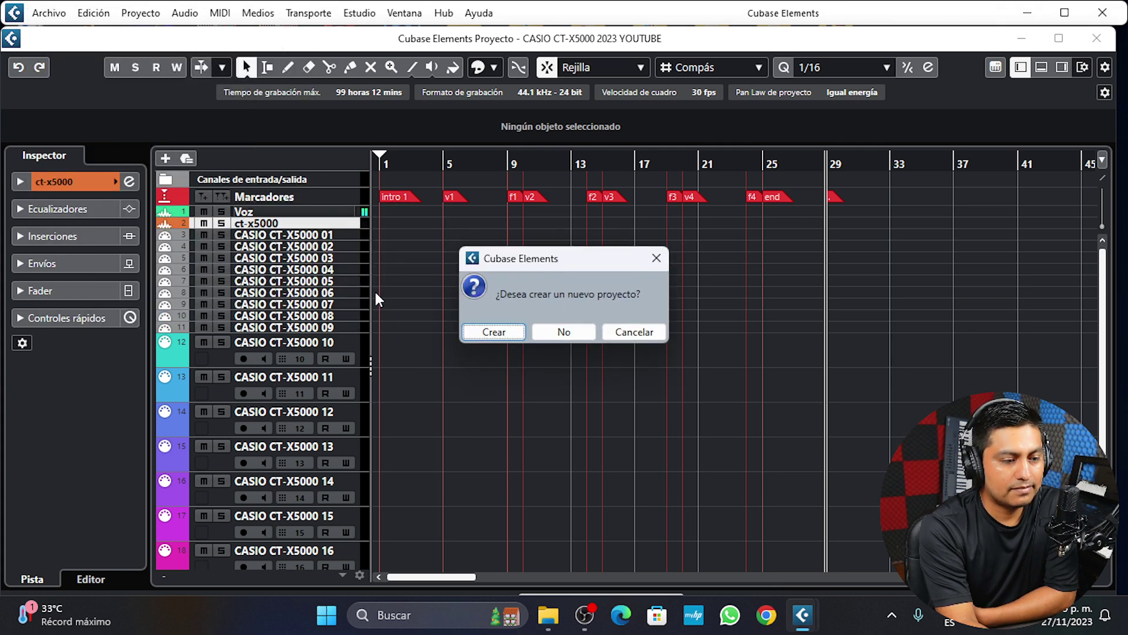
click(577, 333)
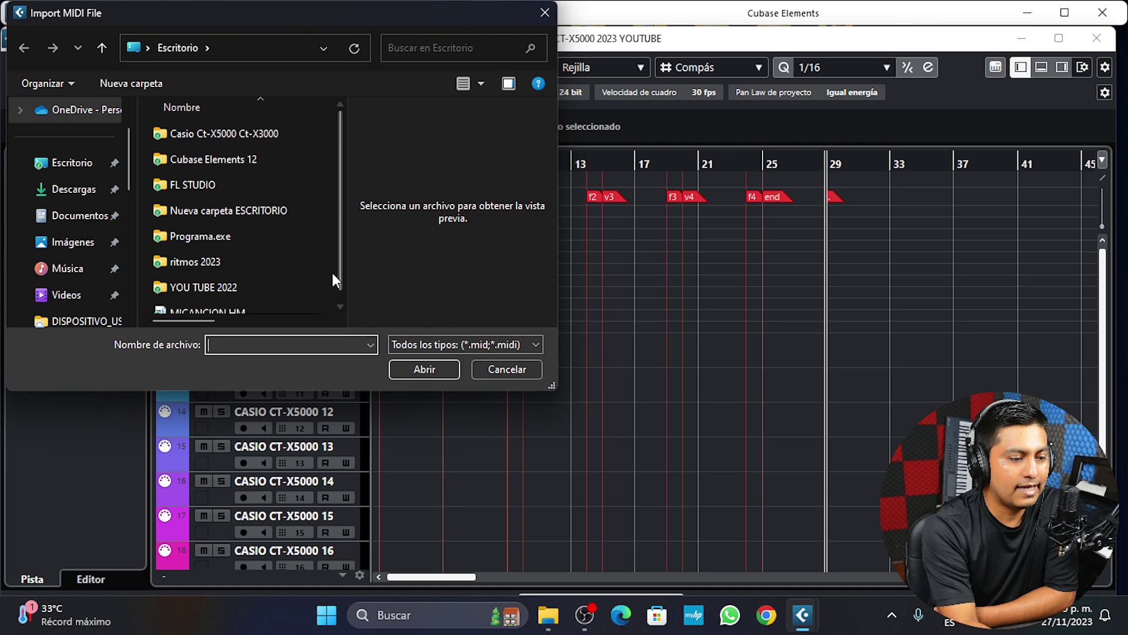
scroll(333, 276, down, 1)
click(205, 301)
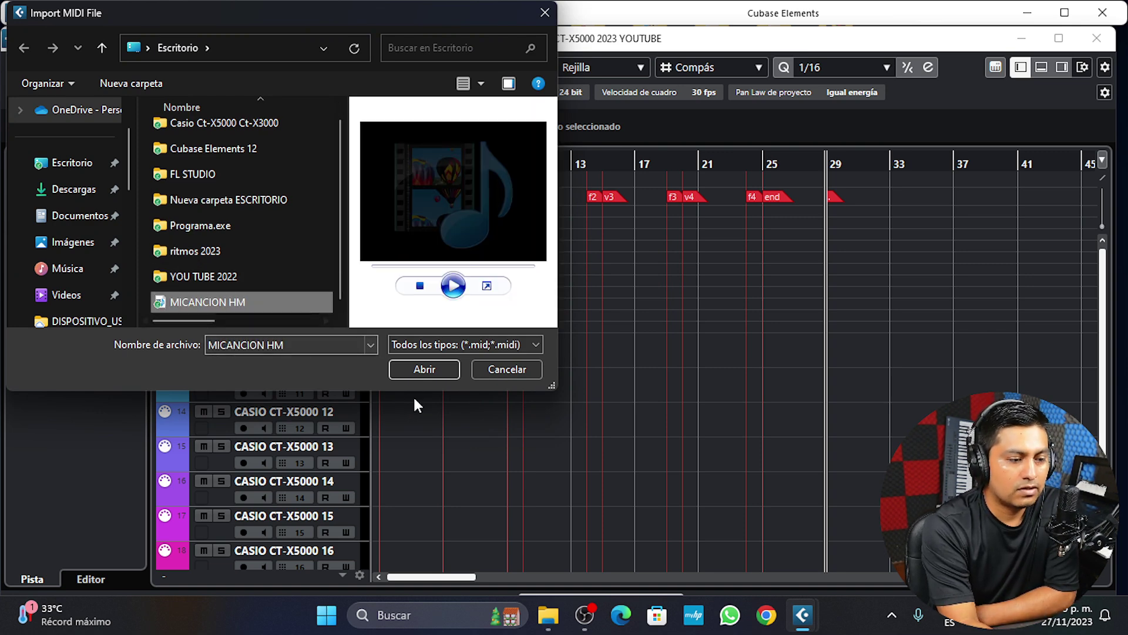
click(431, 371)
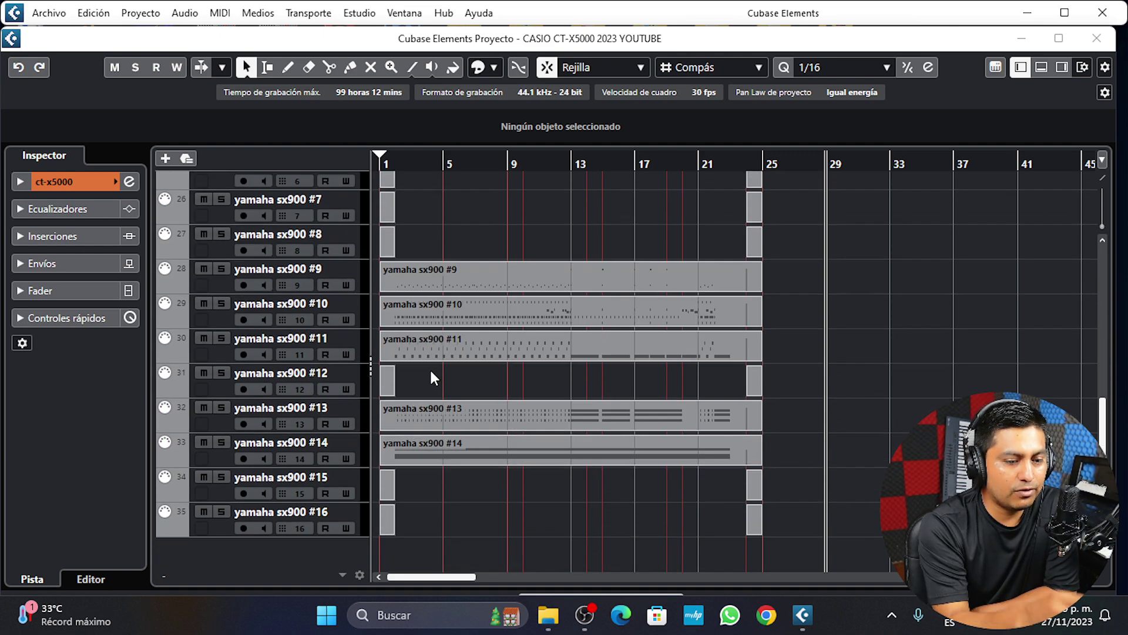
Step: Delete the imported tracks yamaha sx900 #15 and yamaha sx900 #16
scroll(431, 376, up, 10)
scroll(431, 377, down, 6)
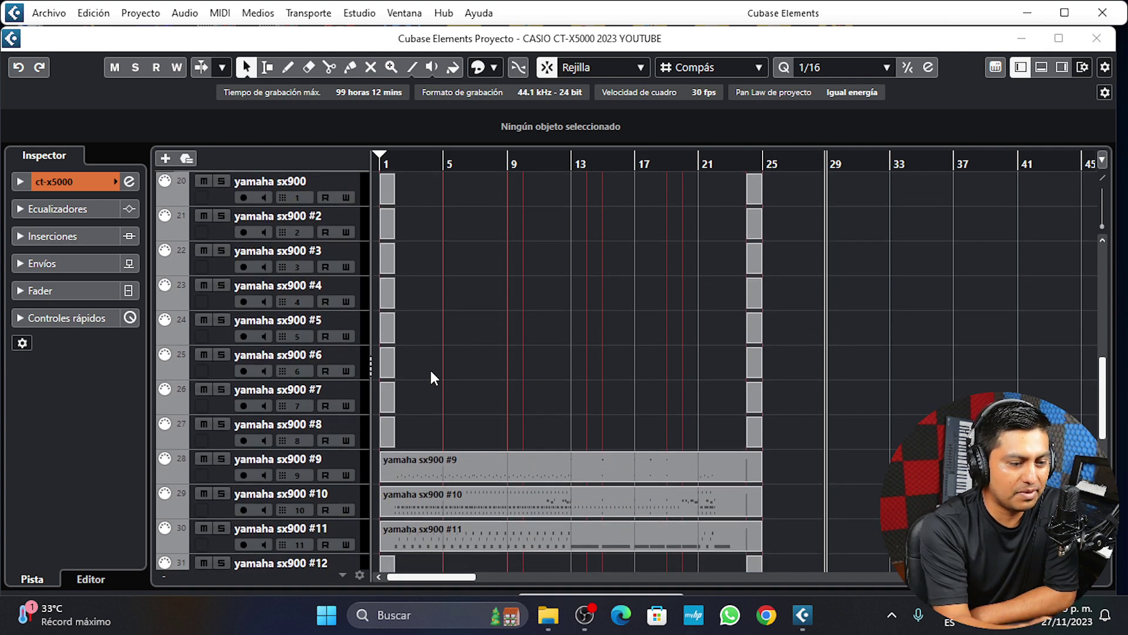
scroll(432, 373, up, 5)
scroll(431, 377, down, 4)
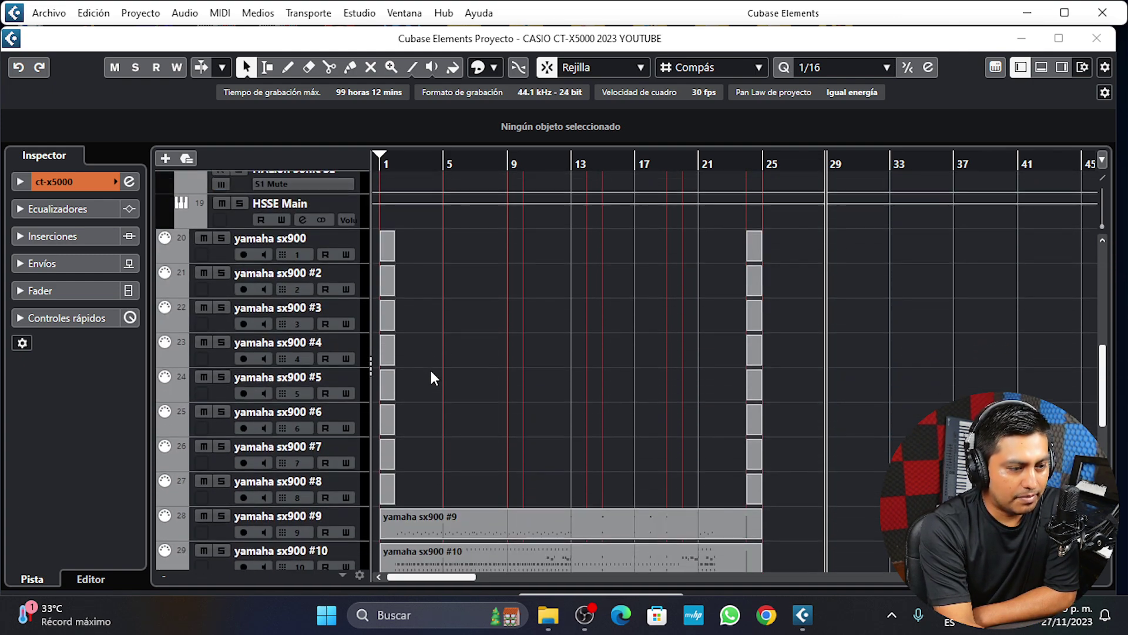
scroll(505, 314, down, 4)
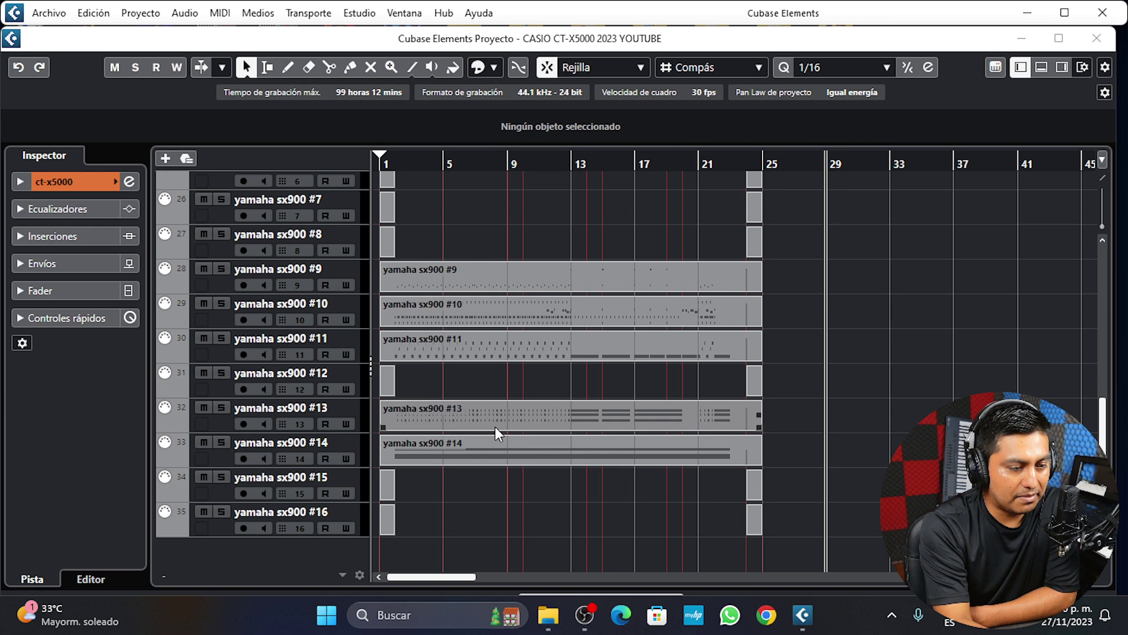
click(220, 527)
shift+click(225, 497)
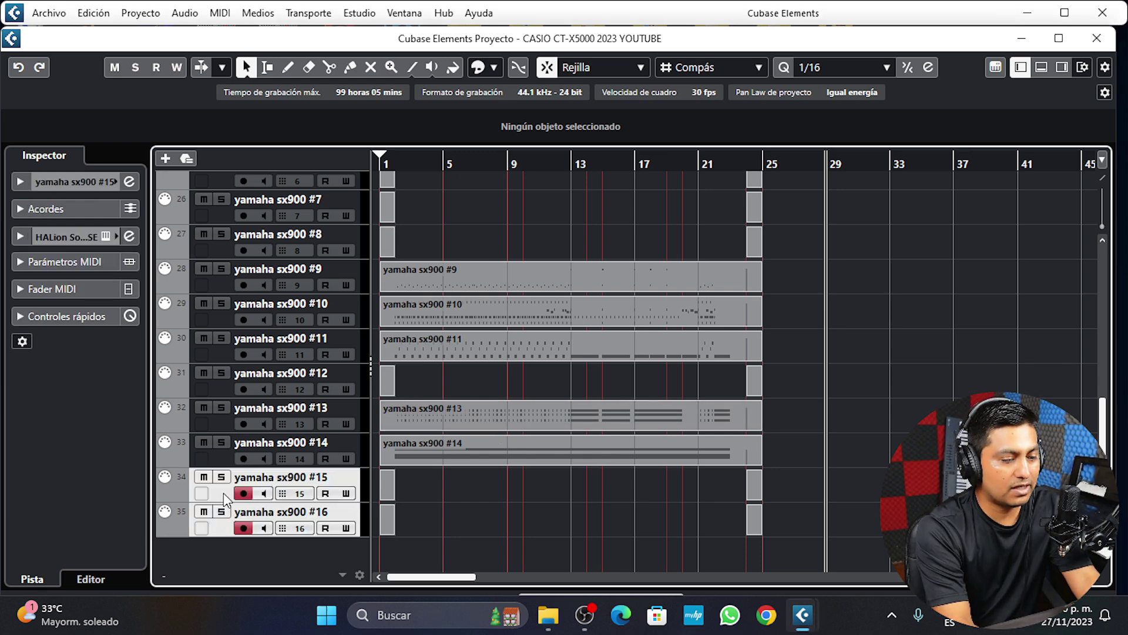
right_click(225, 496)
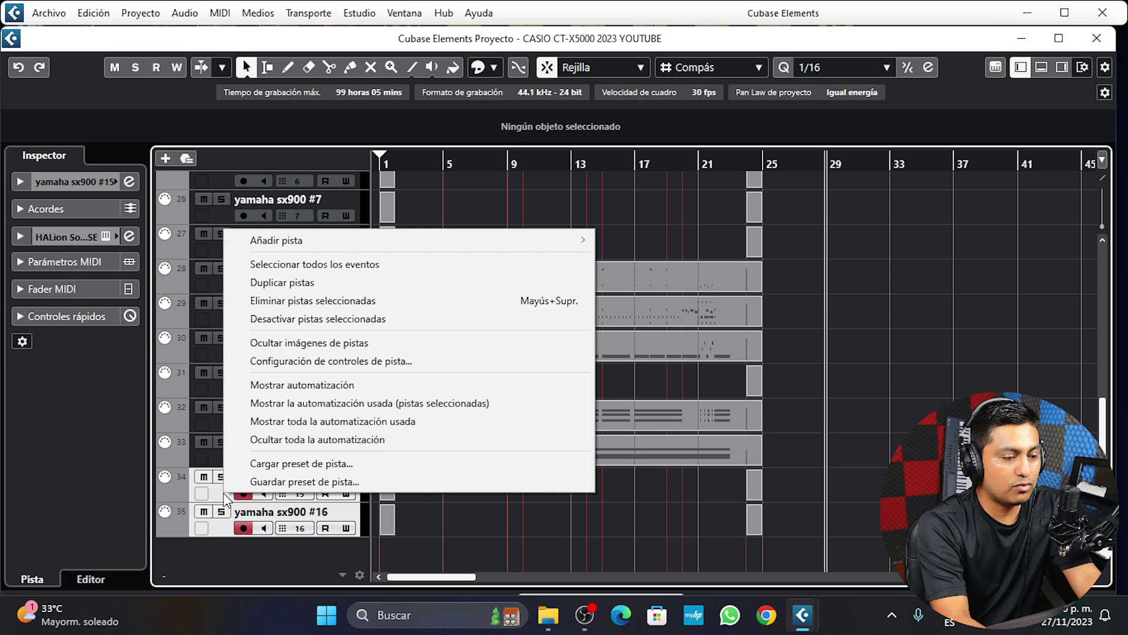
click(333, 300)
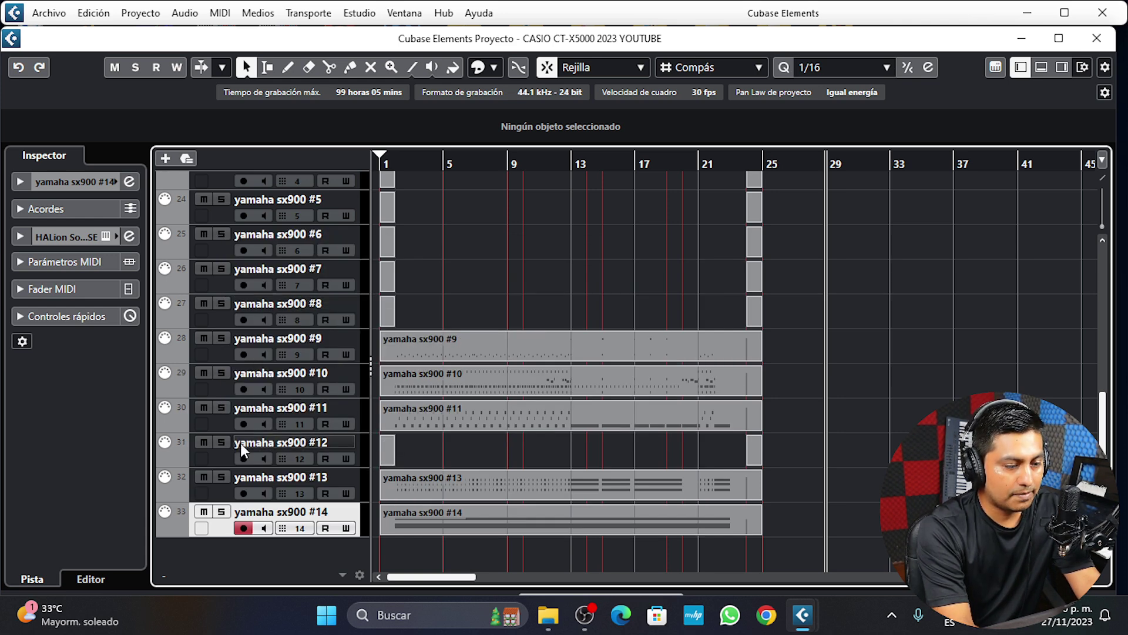
Step: Delete the eight imported tracks from yamaha sx900 through yamaha sx900 #8
scroll(325, 303, up, 3)
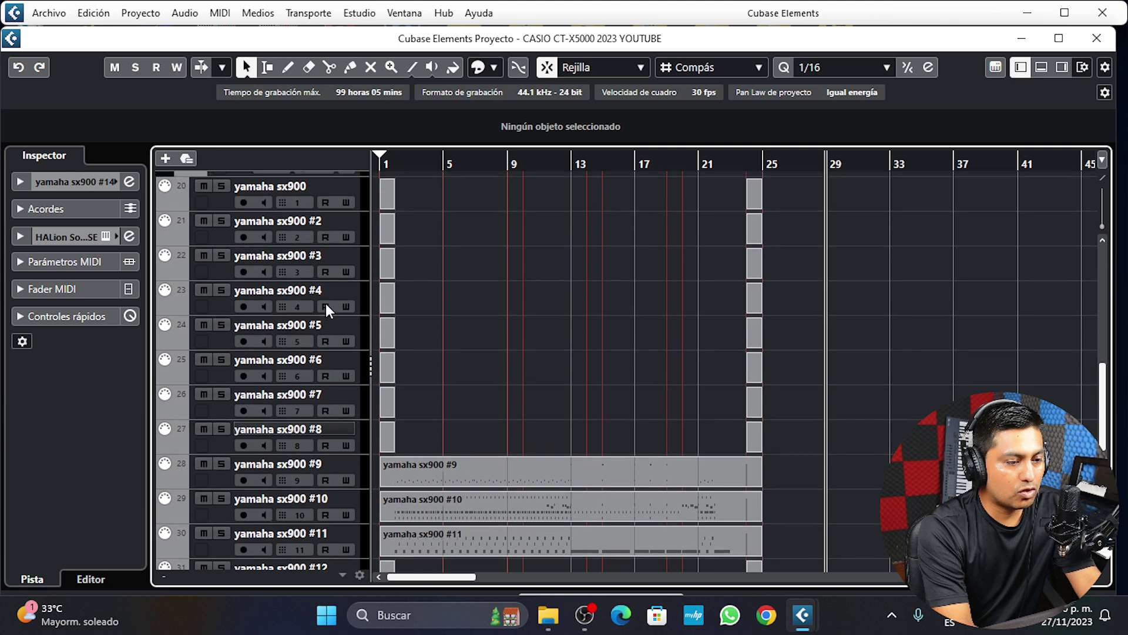
click(219, 209)
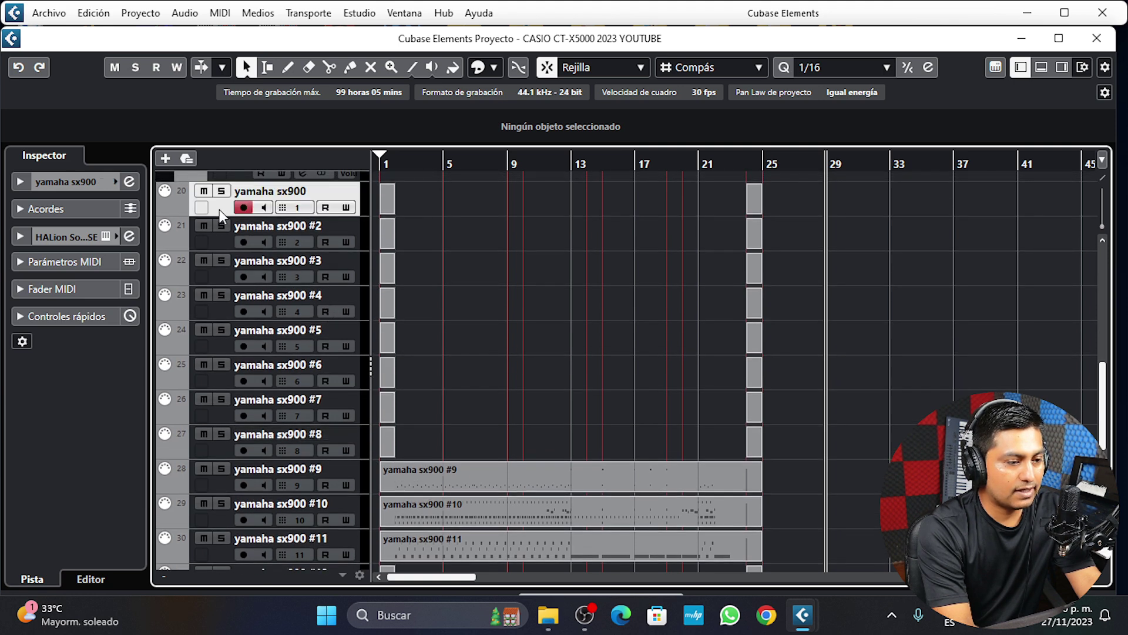
shift+click(218, 448)
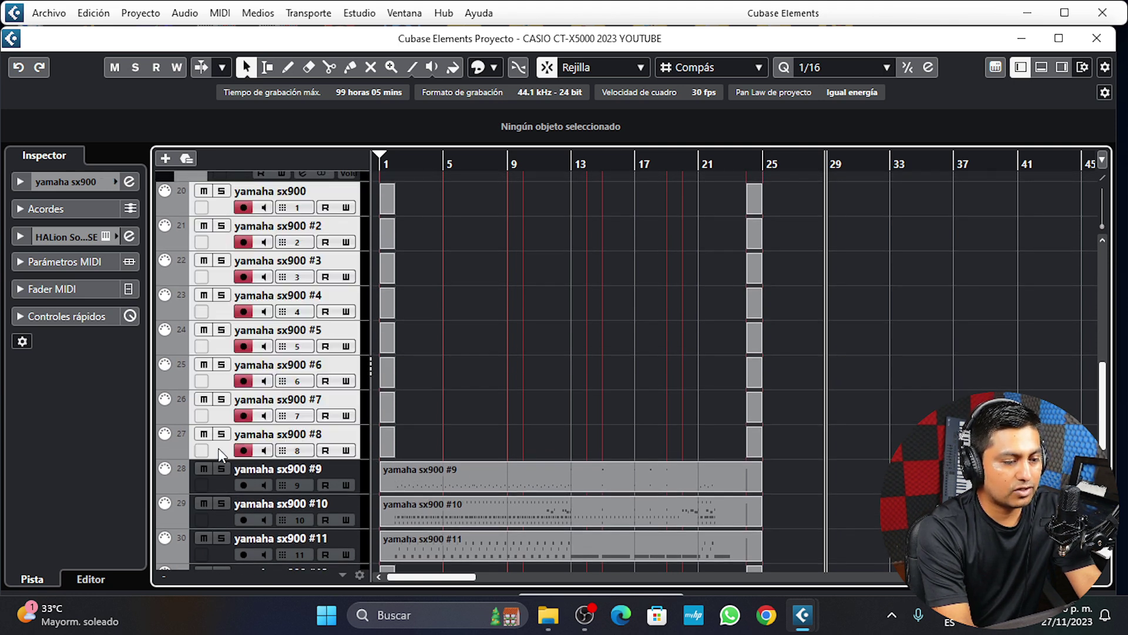
right_click(217, 448)
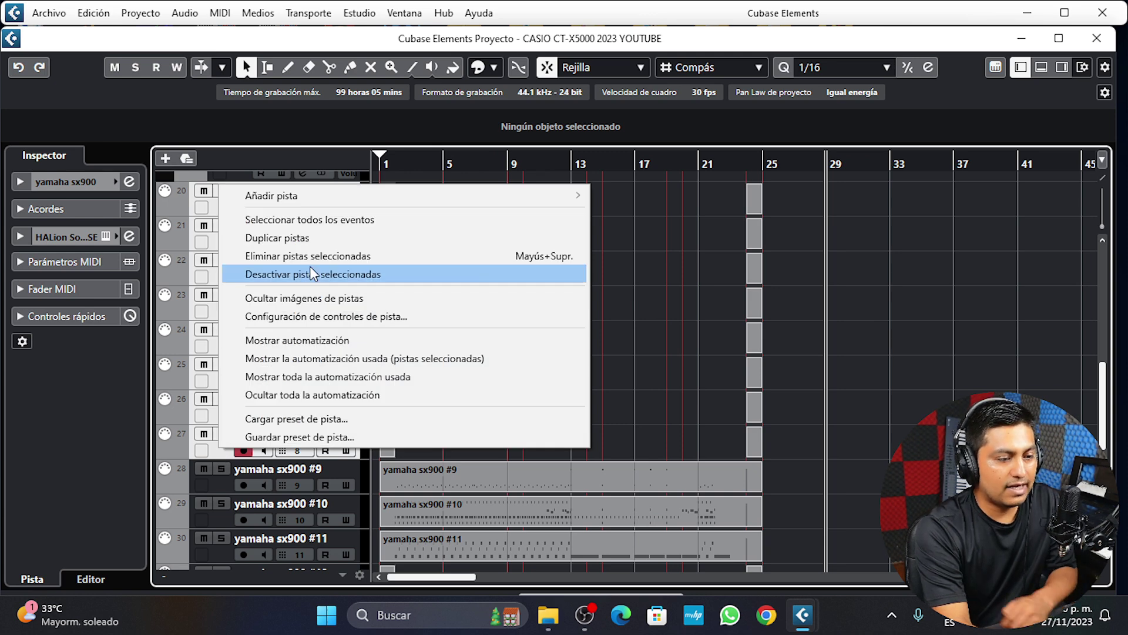
click(323, 257)
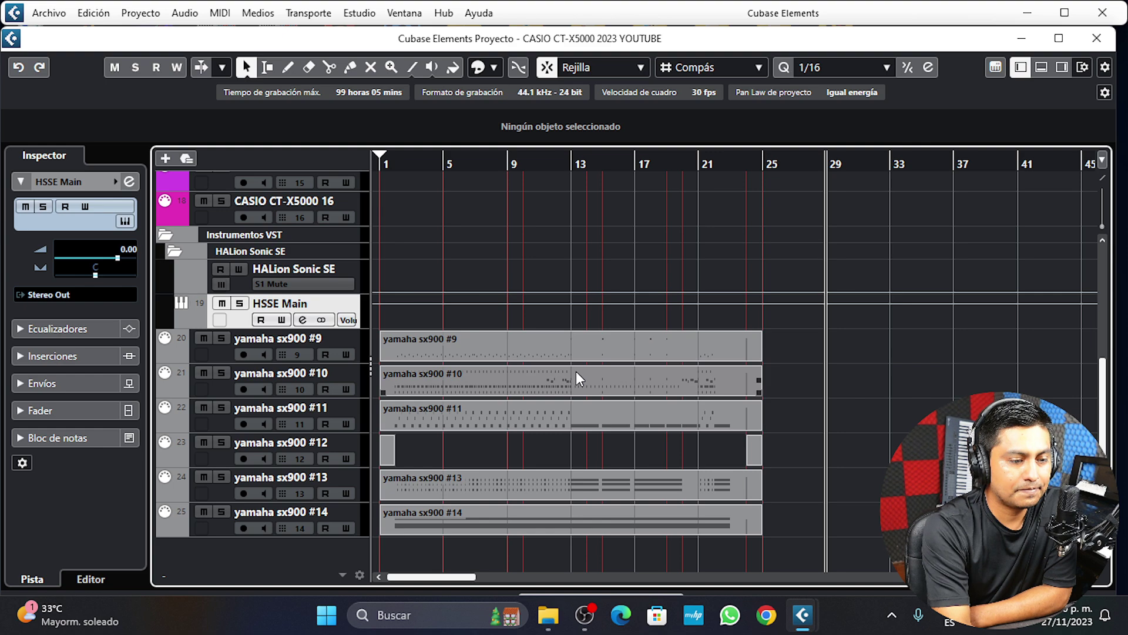
Step: Try to move the yamaha sx900 #9 part up to the CASIO tracks, and collapse the HALion Sonic SE folder
scroll(576, 372, up, 3)
scroll(577, 375, down, 3)
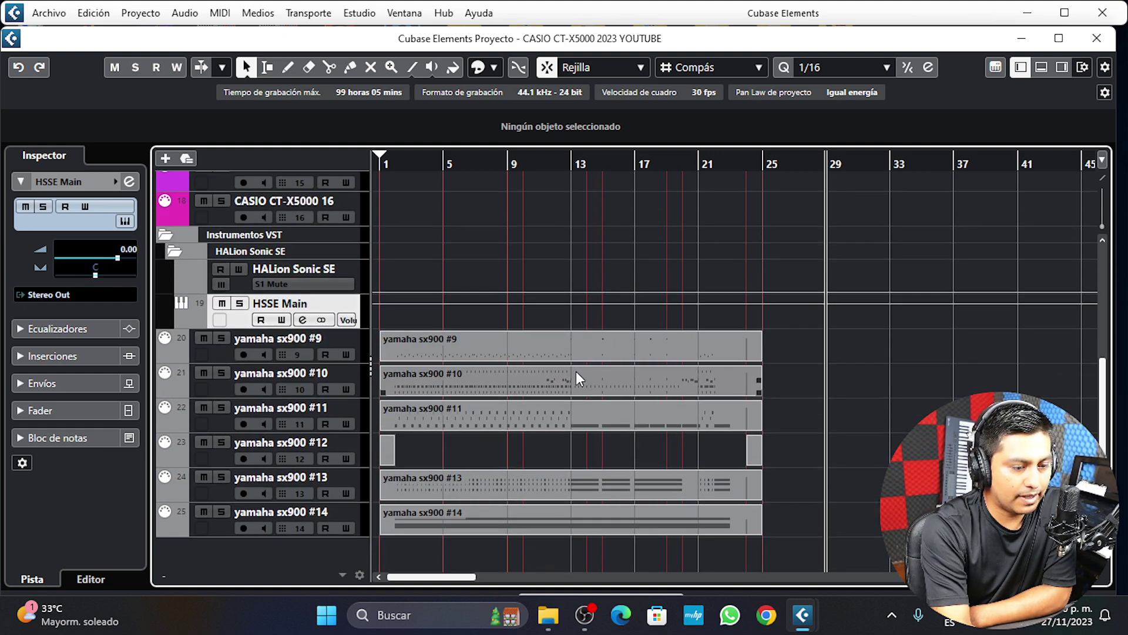
scroll(576, 378, up, 5)
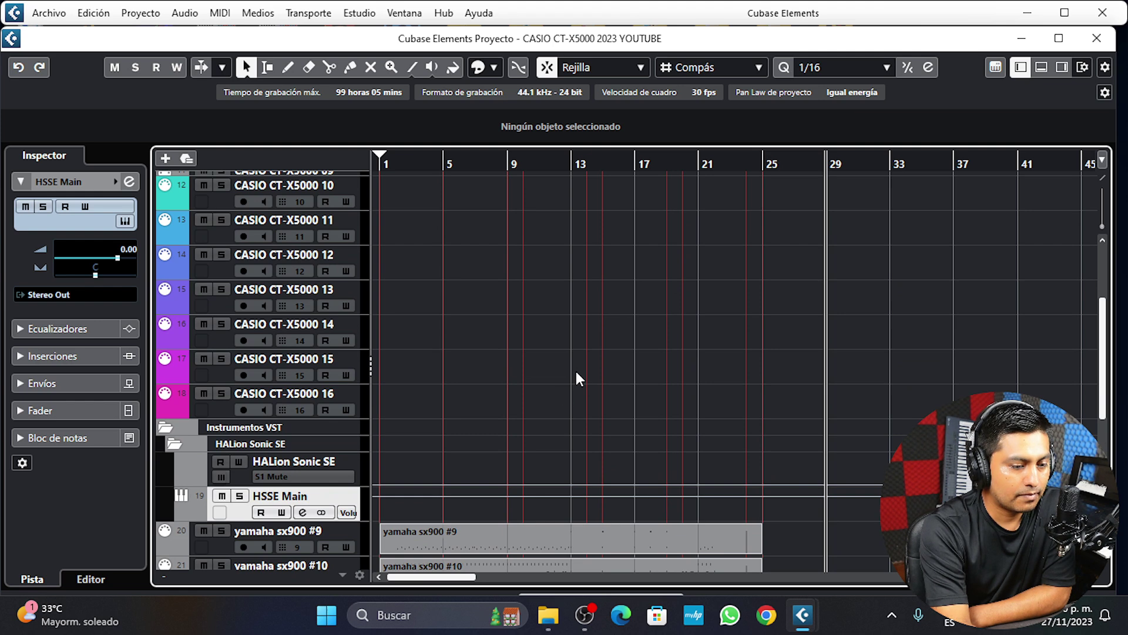
click(442, 544)
drag(433, 543, 444, 431)
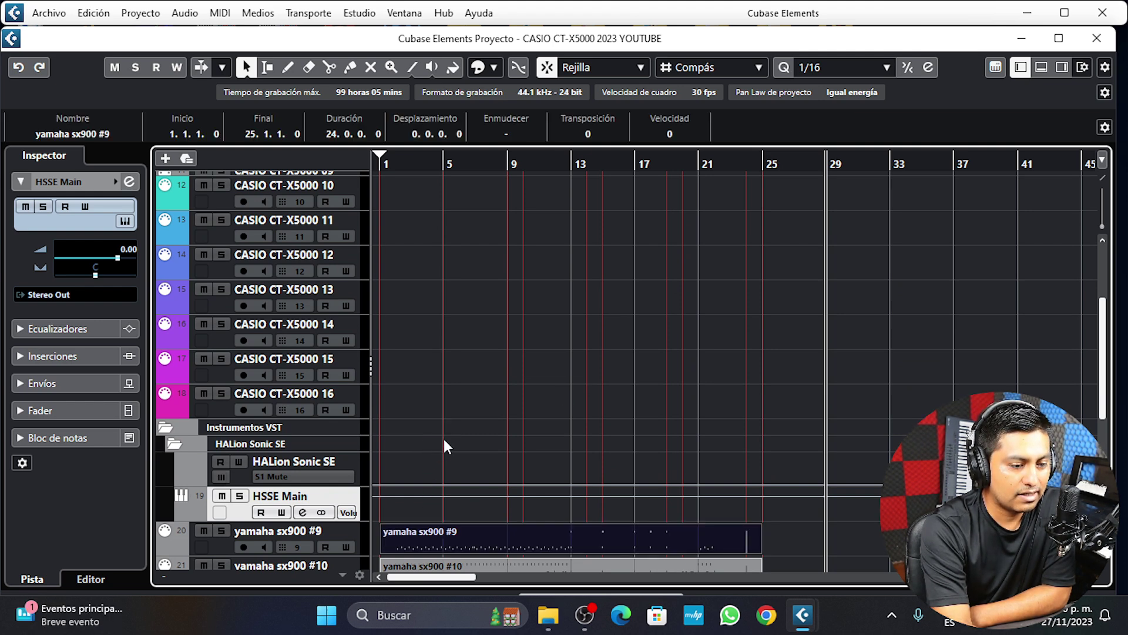
click(428, 538)
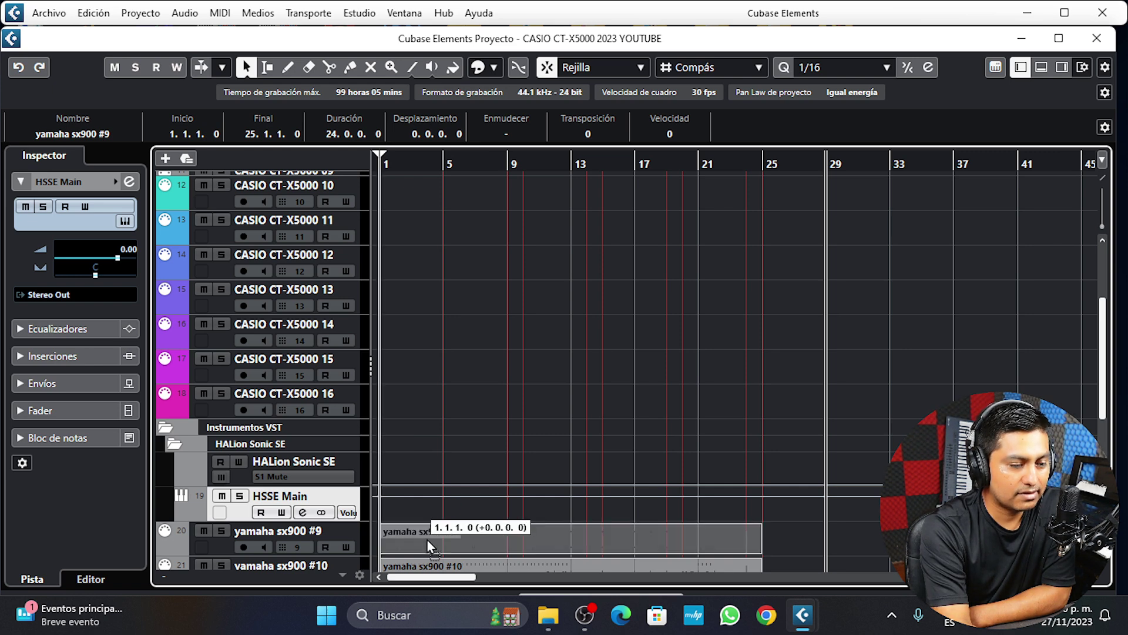
click(173, 445)
Step: Move the yamaha sx900 #9 part to the CASIO CT-X5000 09 track at bar 1 and enlarge that track's height
drag(428, 474, 431, 268)
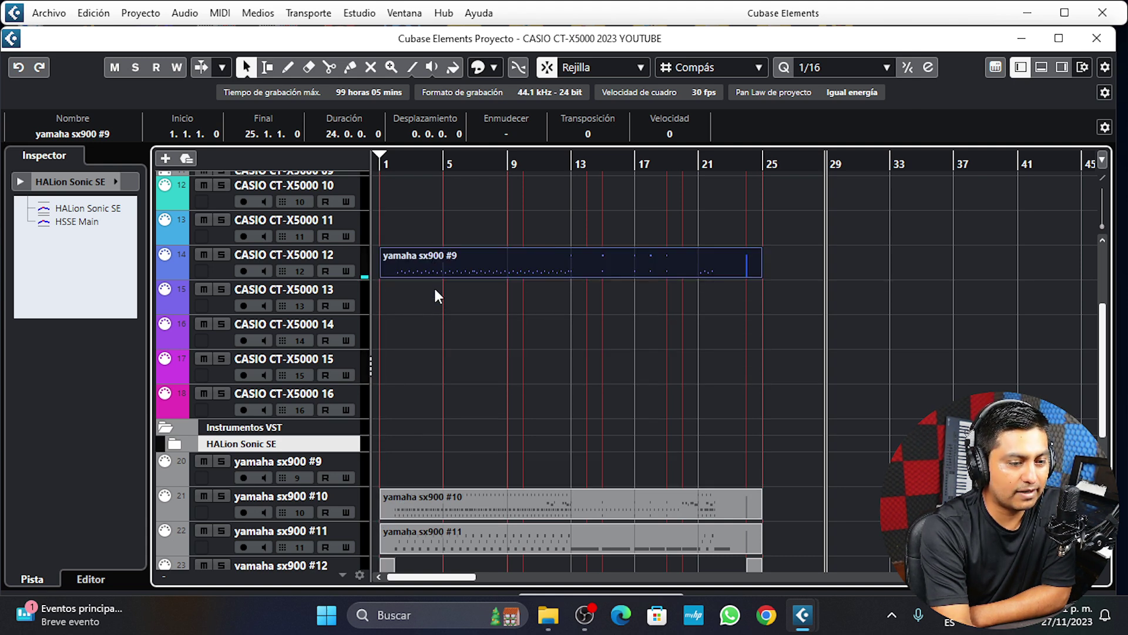
scroll(433, 282, up, 5)
drag(432, 417, 436, 329)
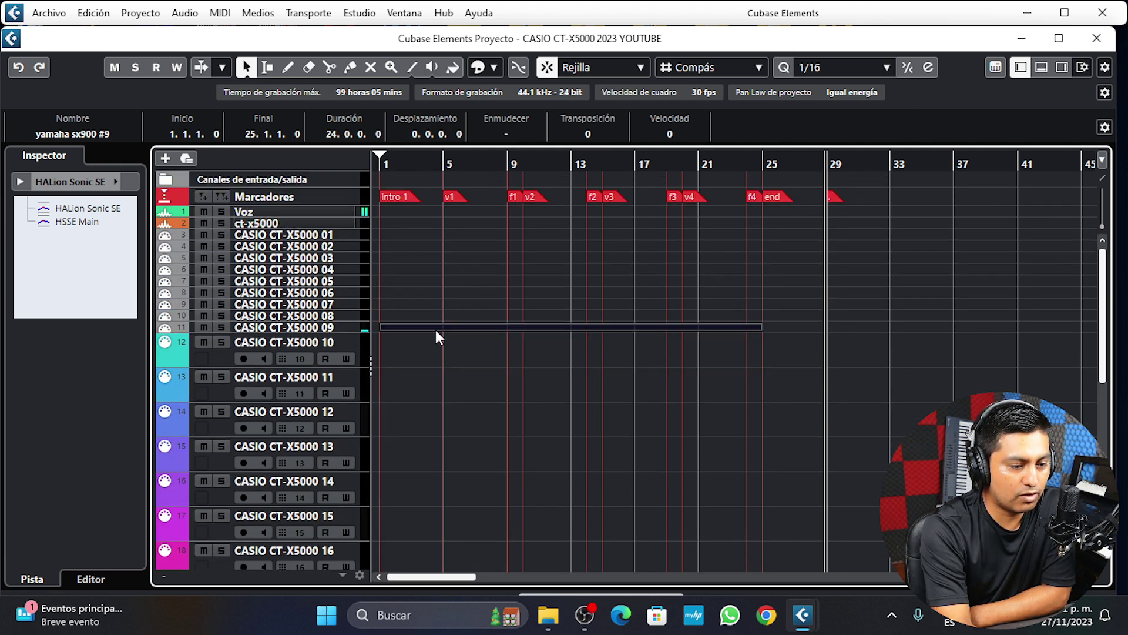
click(343, 329)
drag(344, 332, 343, 349)
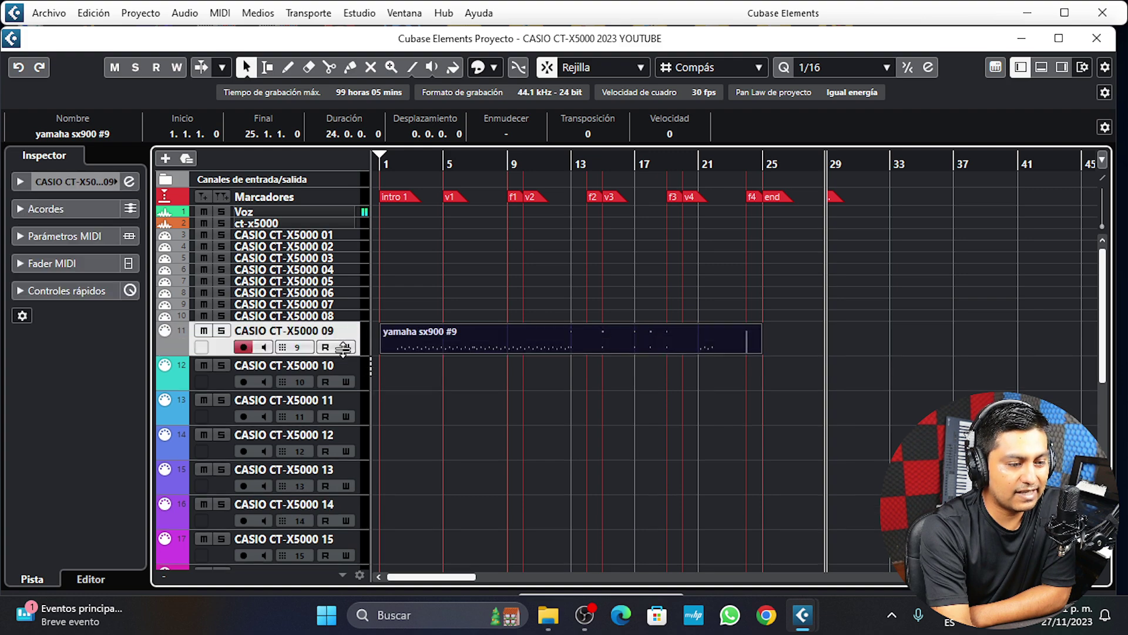
Step: Move the yamaha sx900 #10 part to the CASIO CT-X5000 10 track, keeping its start at bar 1
scroll(456, 403, down, 8)
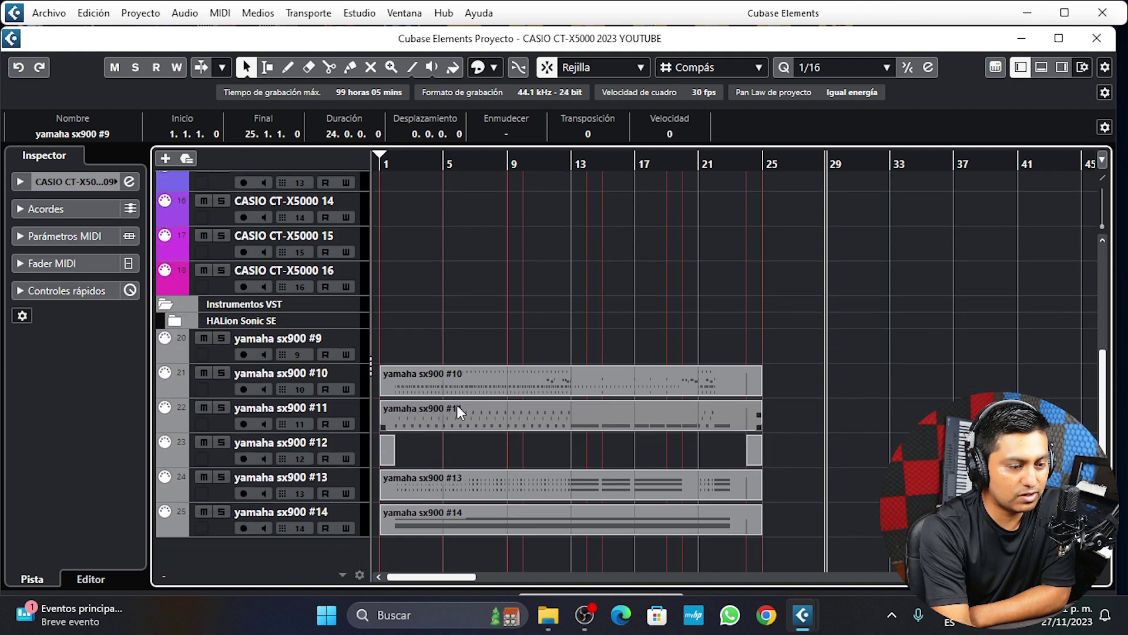
click(433, 426)
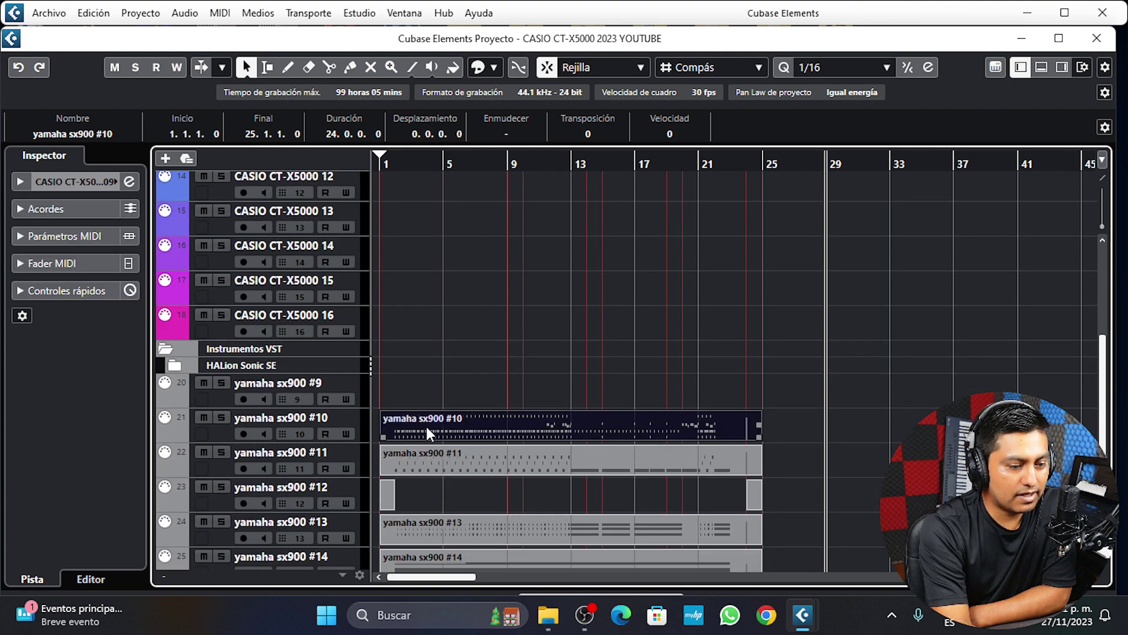
drag(432, 427, 429, 332)
scroll(443, 365, up, 10)
scroll(443, 365, down, 6)
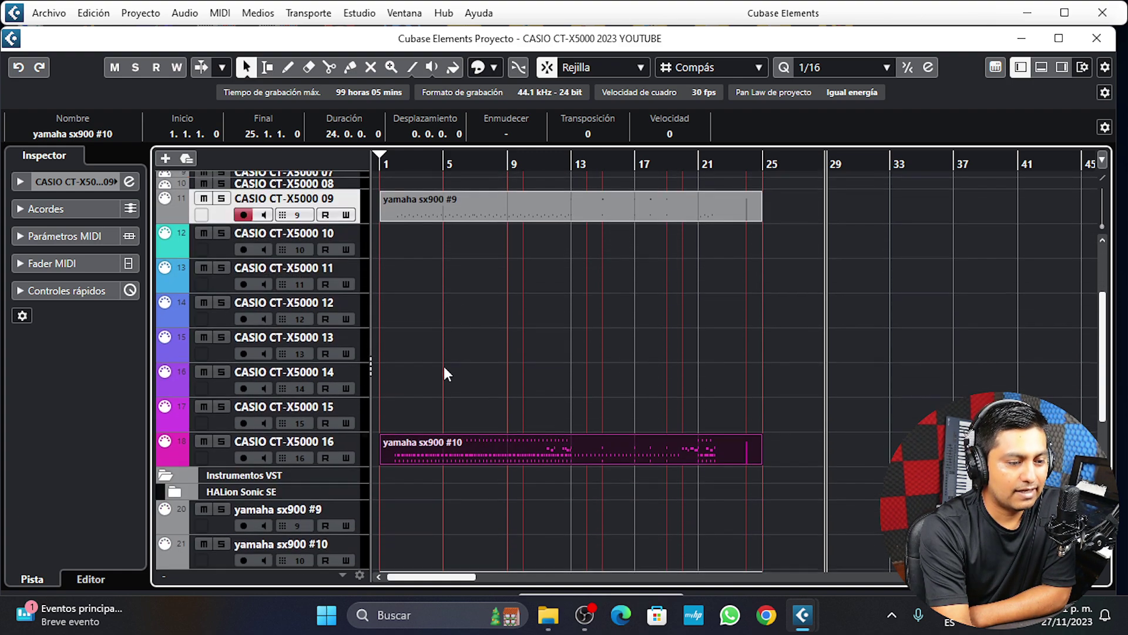
drag(456, 437, 449, 246)
Step: Move the yamaha sx900 #11 part to the CASIO CT-X5000 11 track, keeping its start at bar 1
scroll(462, 355, down, 5)
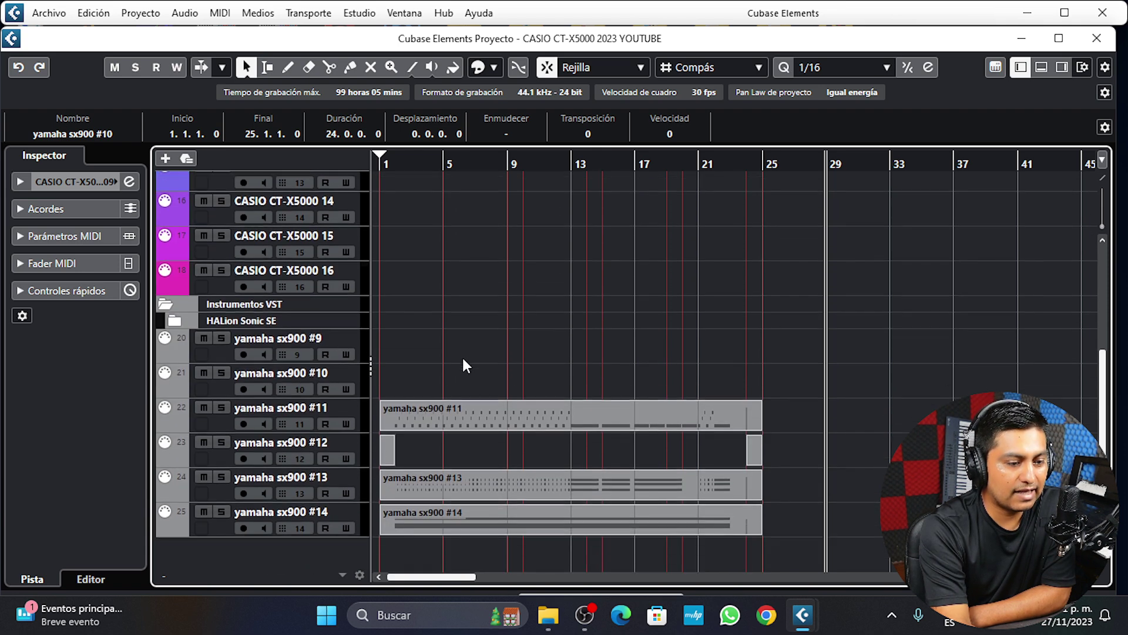
drag(449, 415, 449, 291)
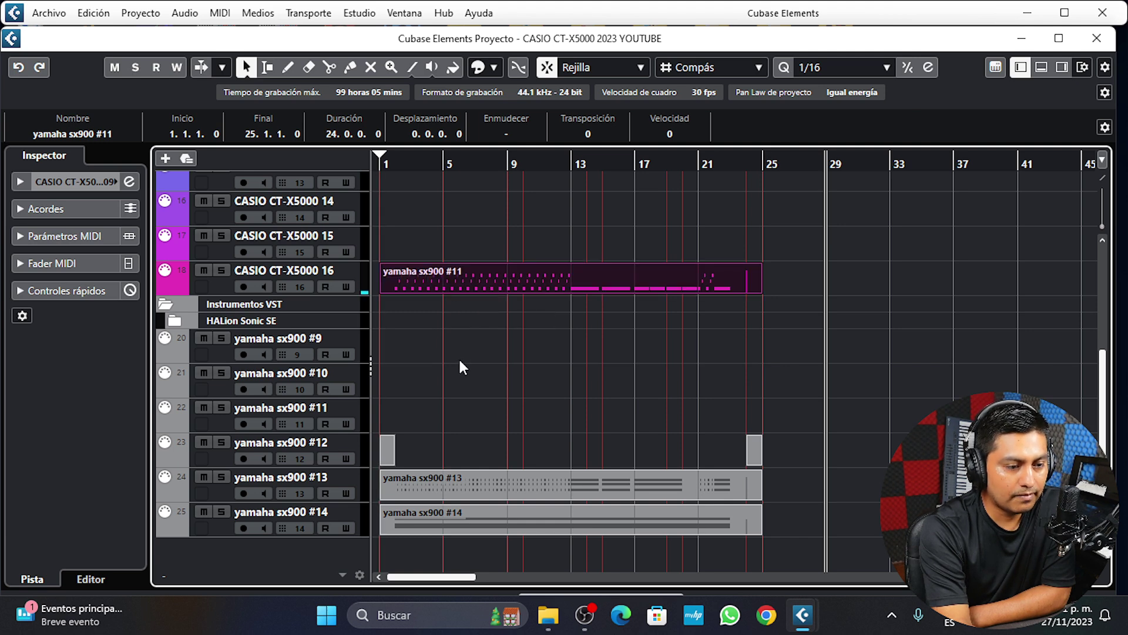
scroll(458, 355, up, 5)
scroll(459, 362, up, 1)
drag(442, 492, 439, 329)
Step: Move the yamaha sx900 #13 part to the CASIO CT-X5000 13 track, keeping its start at bar 1
scroll(463, 411, down, 6)
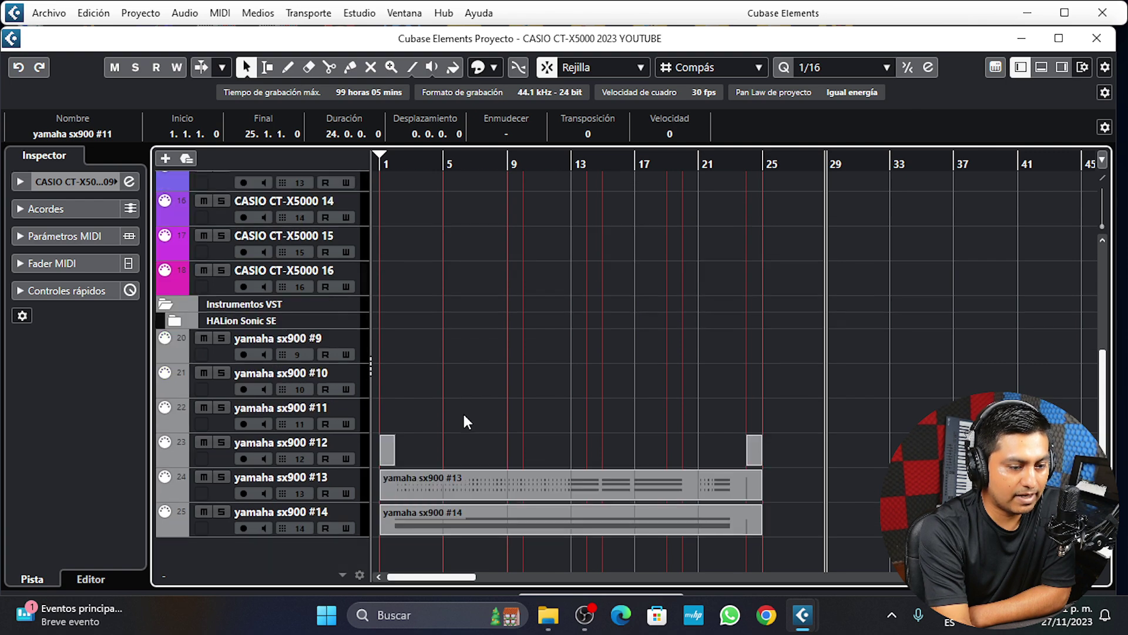
click(454, 489)
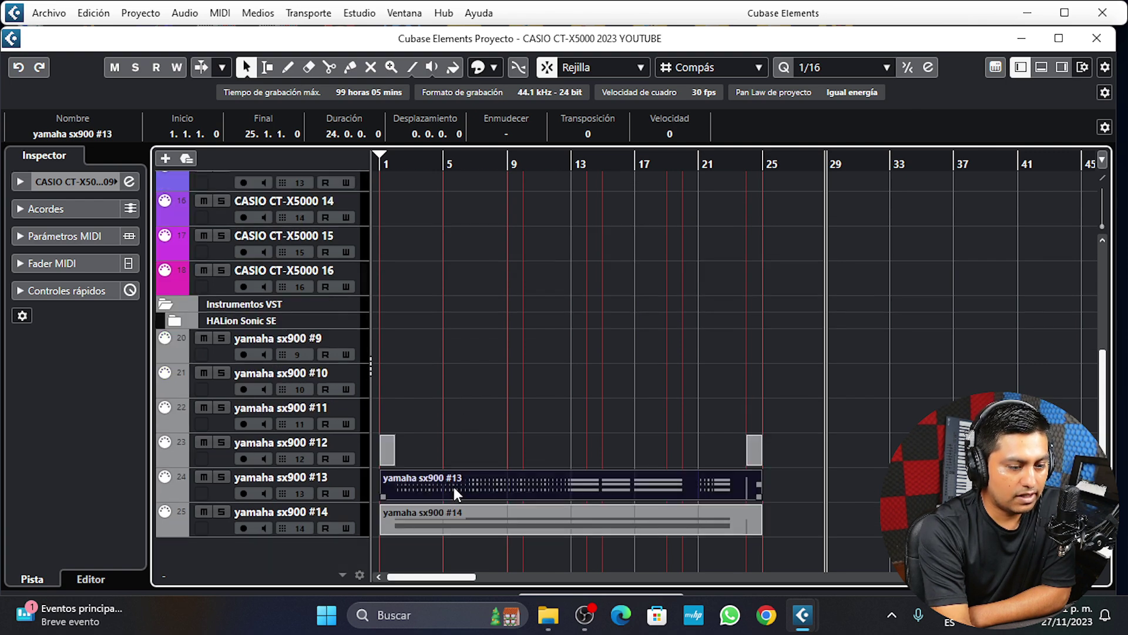
drag(454, 486, 449, 293)
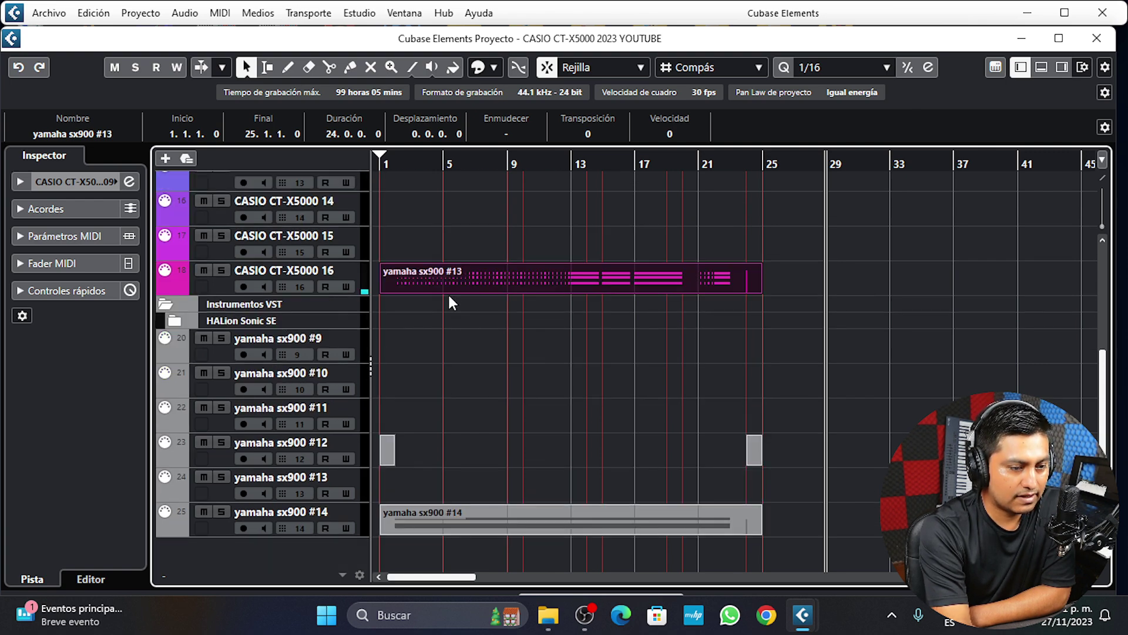
scroll(472, 348, up, 6)
scroll(472, 348, down, 3)
click(458, 439)
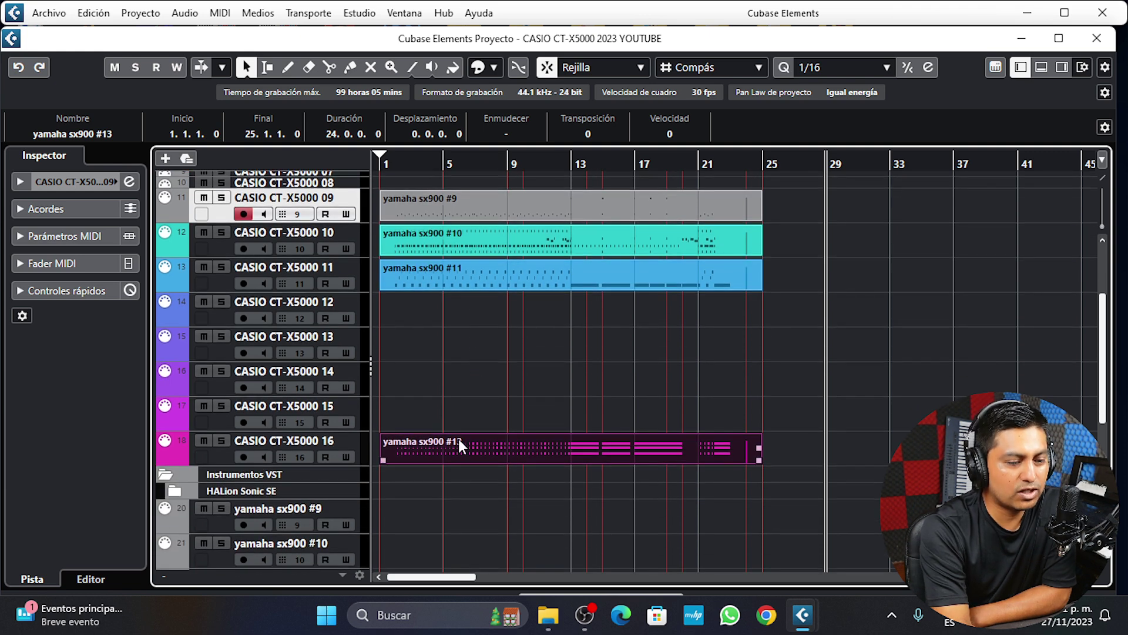
drag(459, 442, 458, 350)
Step: Move the yamaha sx900 #14 part to the CASIO CT-X5000 14 track, keeping its start at bar 1
scroll(479, 400, down, 5)
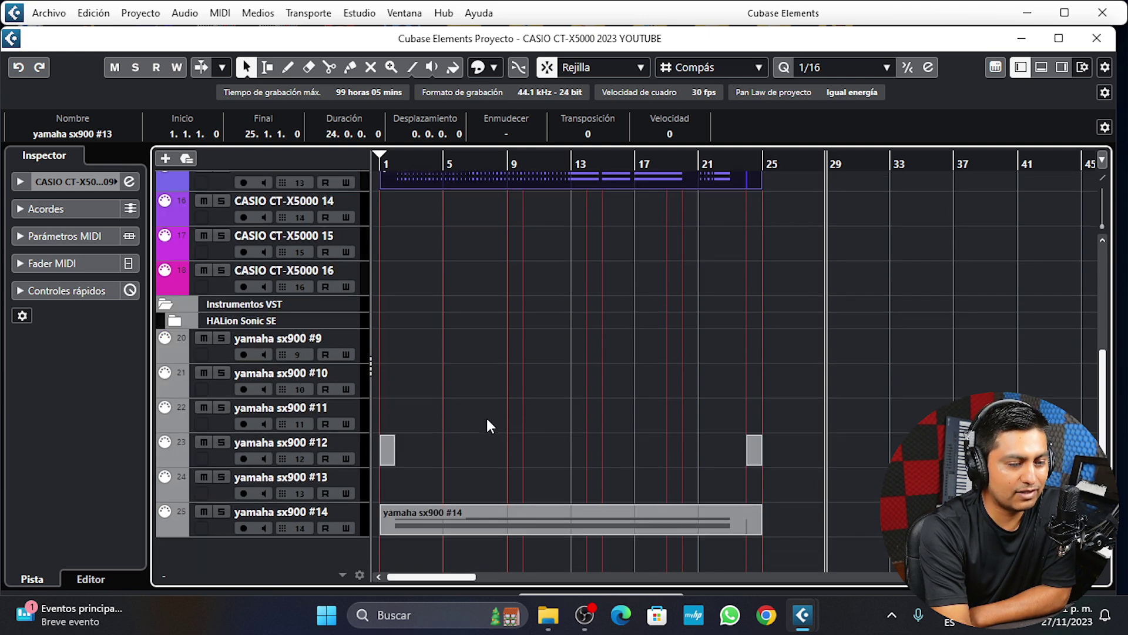
drag(456, 524, 456, 305)
scroll(456, 305, up, 8)
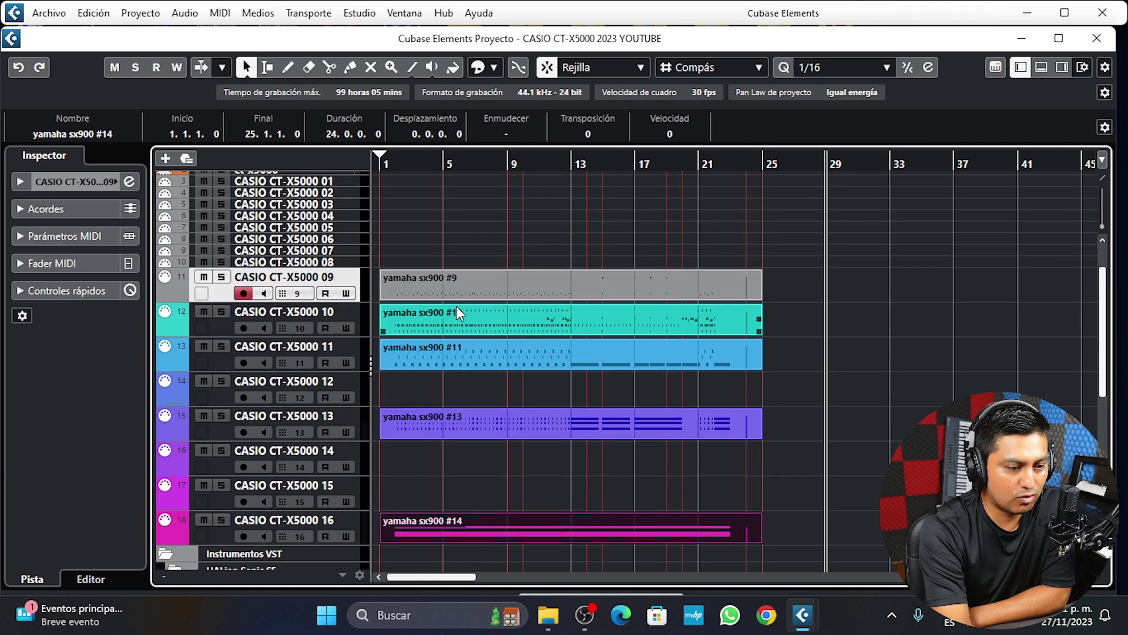
click(456, 464)
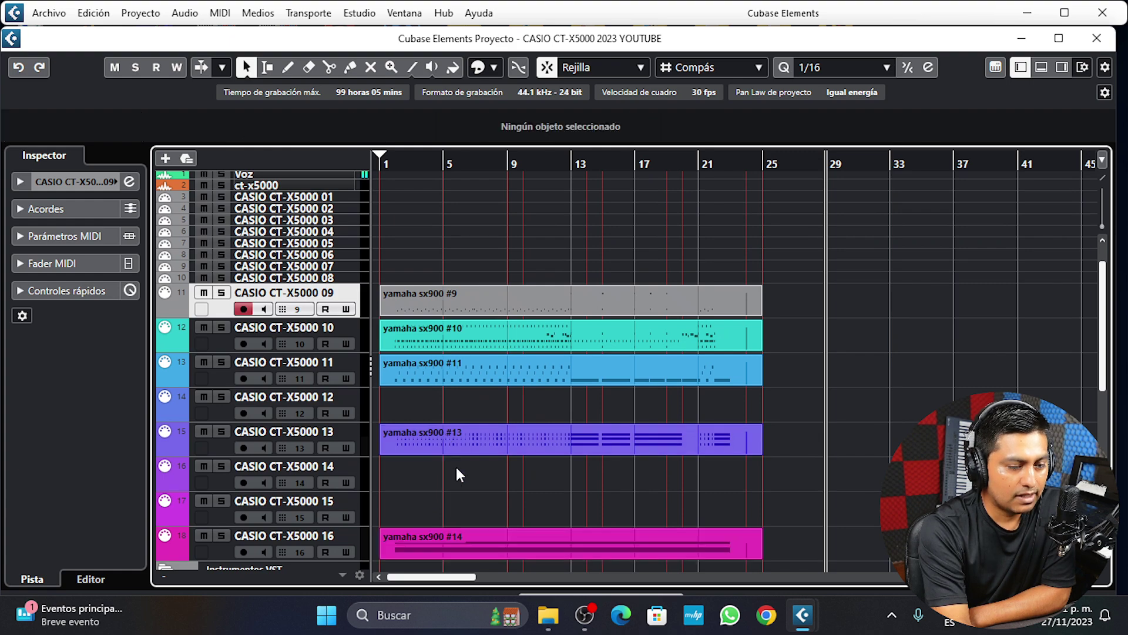
scroll(456, 466, down, 2)
drag(451, 463, 455, 389)
Step: Delete the imported yamaha sx900 #9 to #14 tracks, including the nearly empty #12
scroll(468, 459, down, 4)
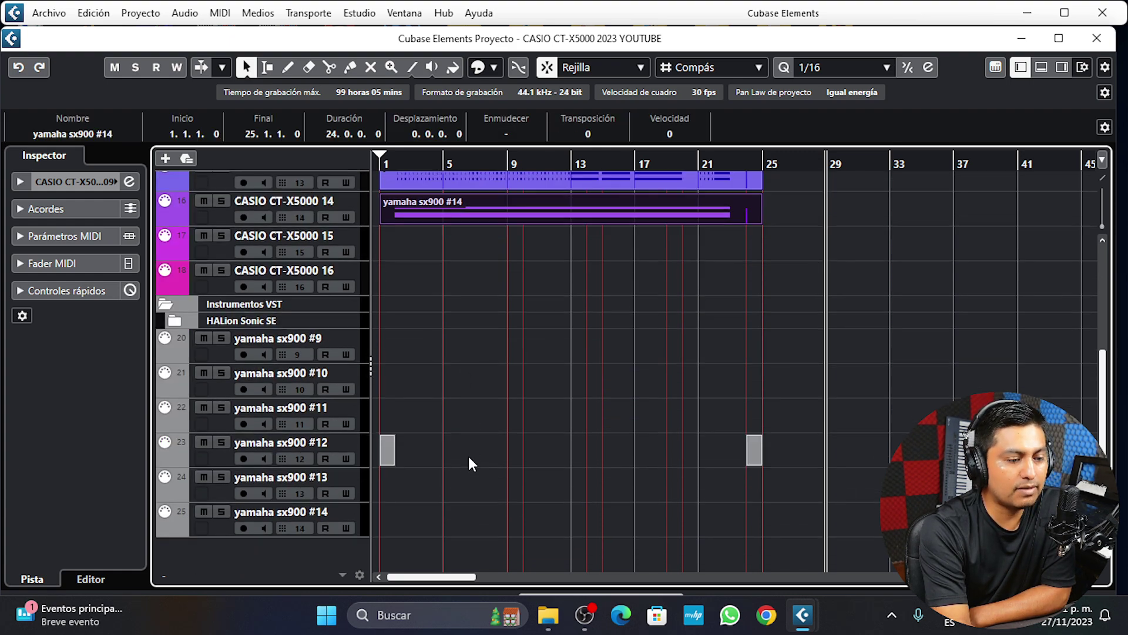
shift+click(220, 530)
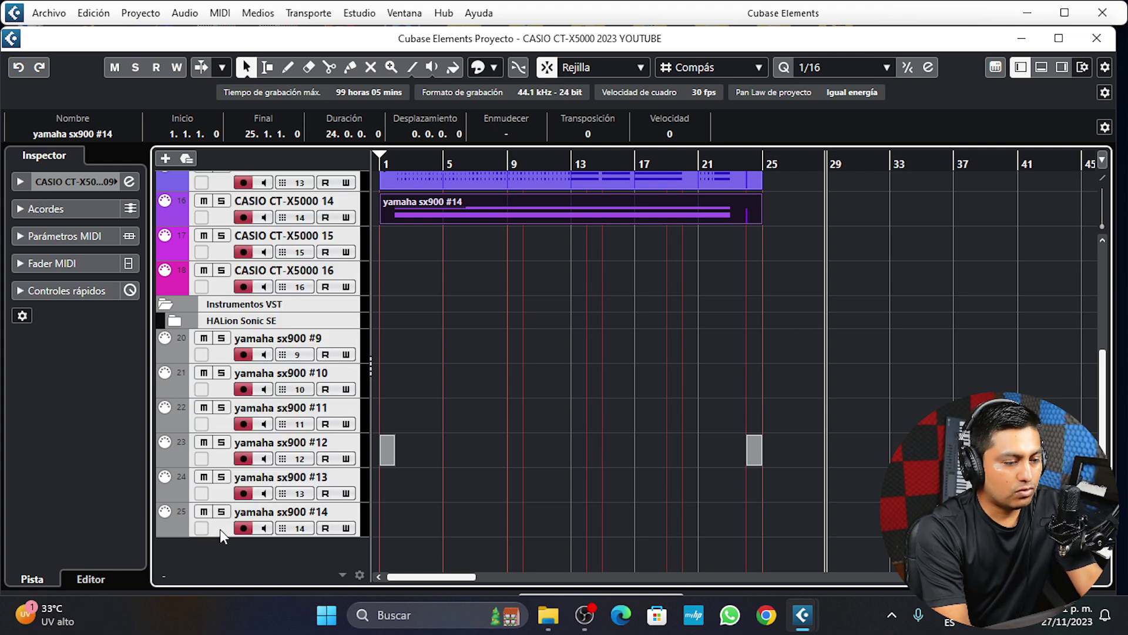
click(222, 524)
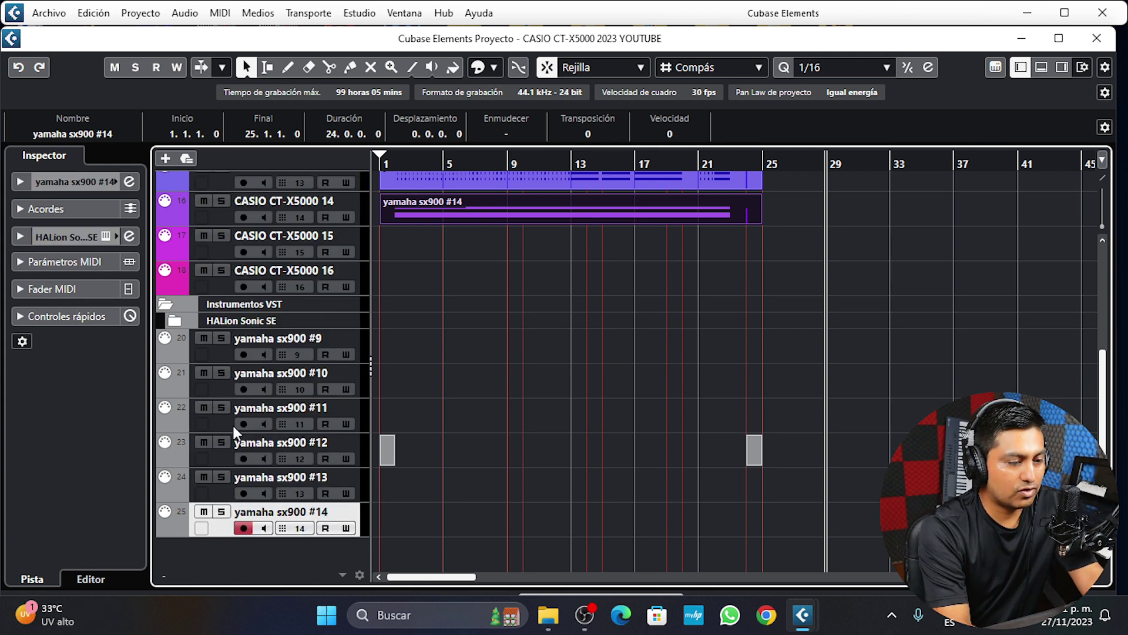
shift+click(228, 355)
right_click(223, 351)
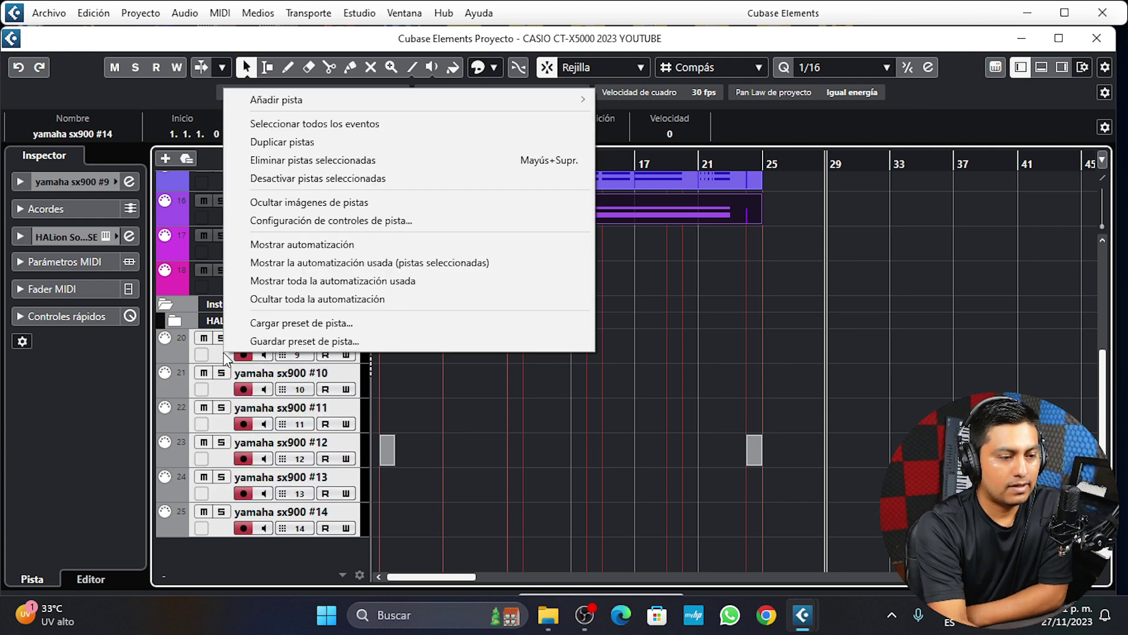
click(405, 160)
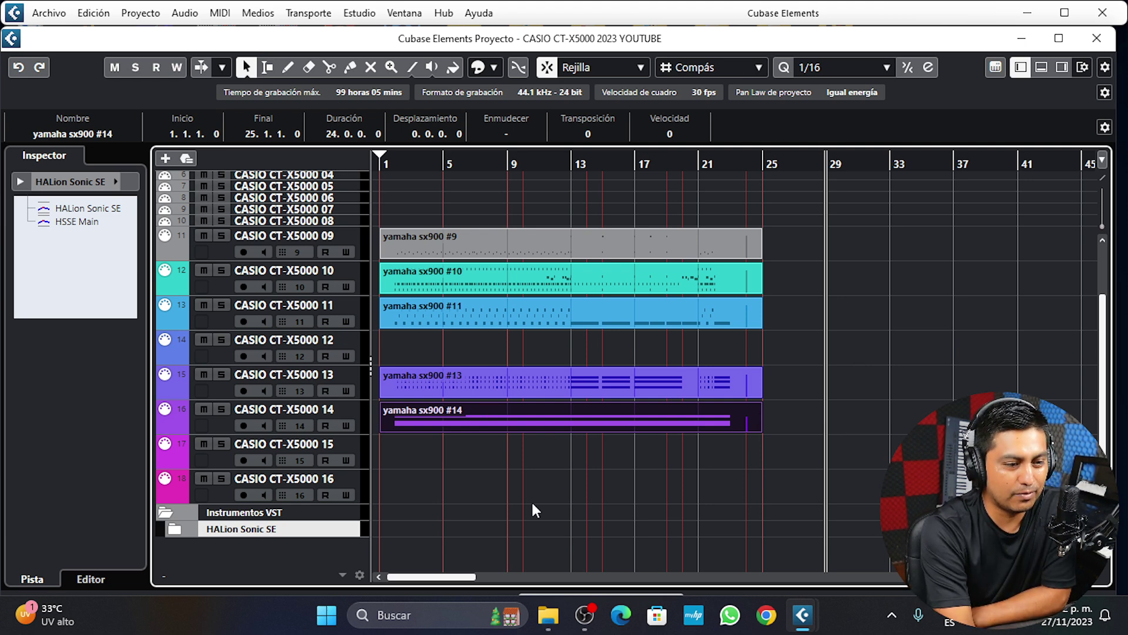
Step: Examine the moved parts against the section markers at single-bar ruler detail, returning to bar 1
scroll(532, 505, up, 3)
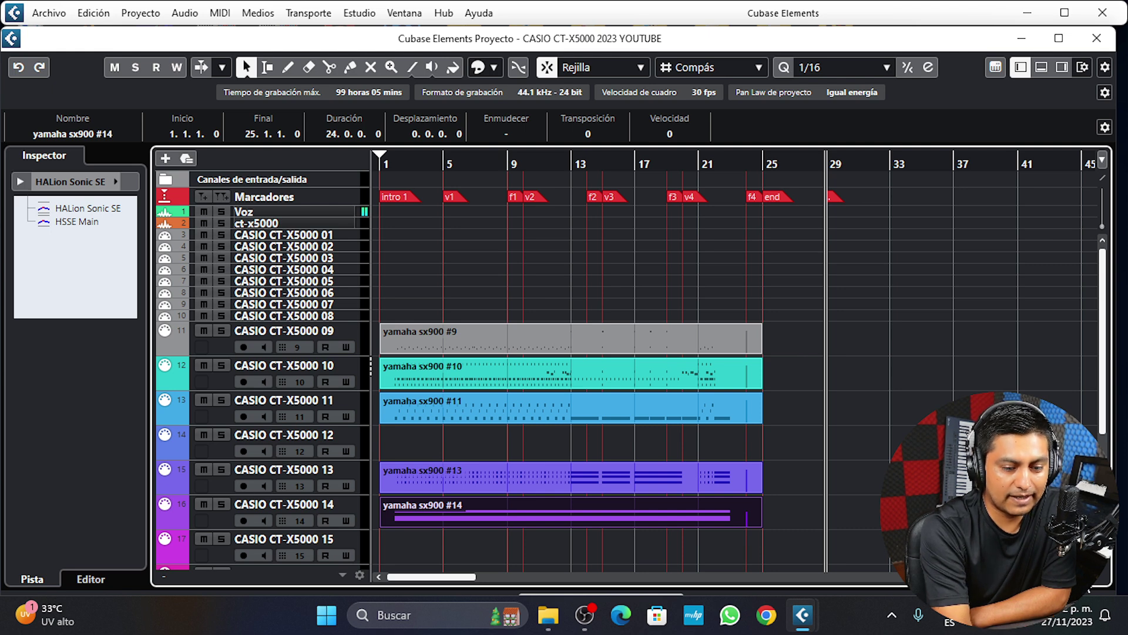
key(g)
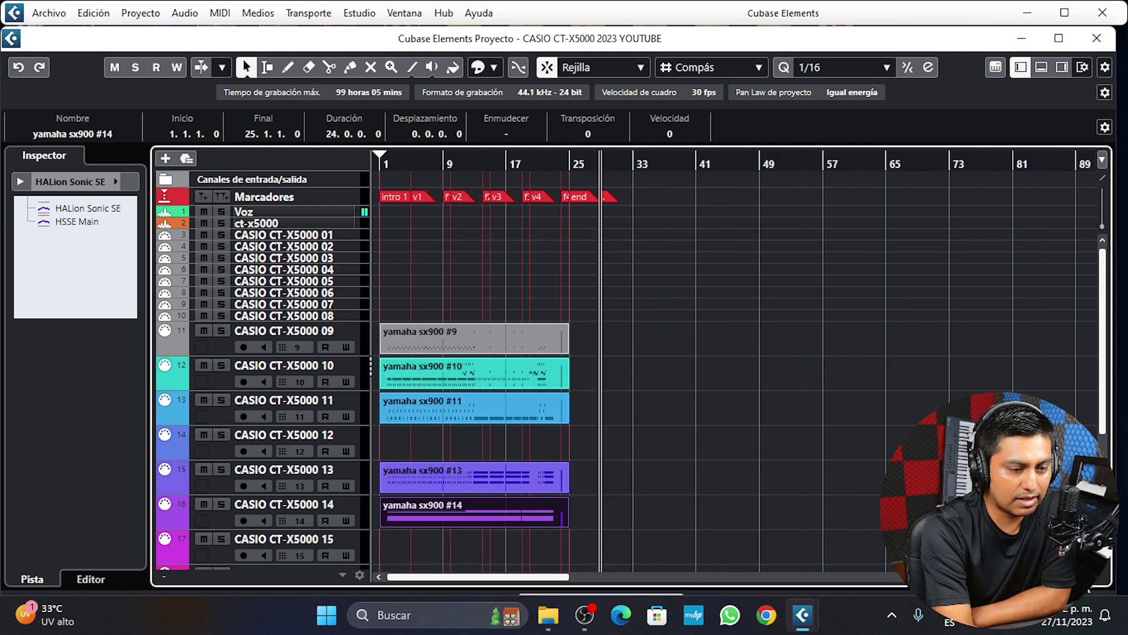
key(h)
key(h)
key(h)
key(h)
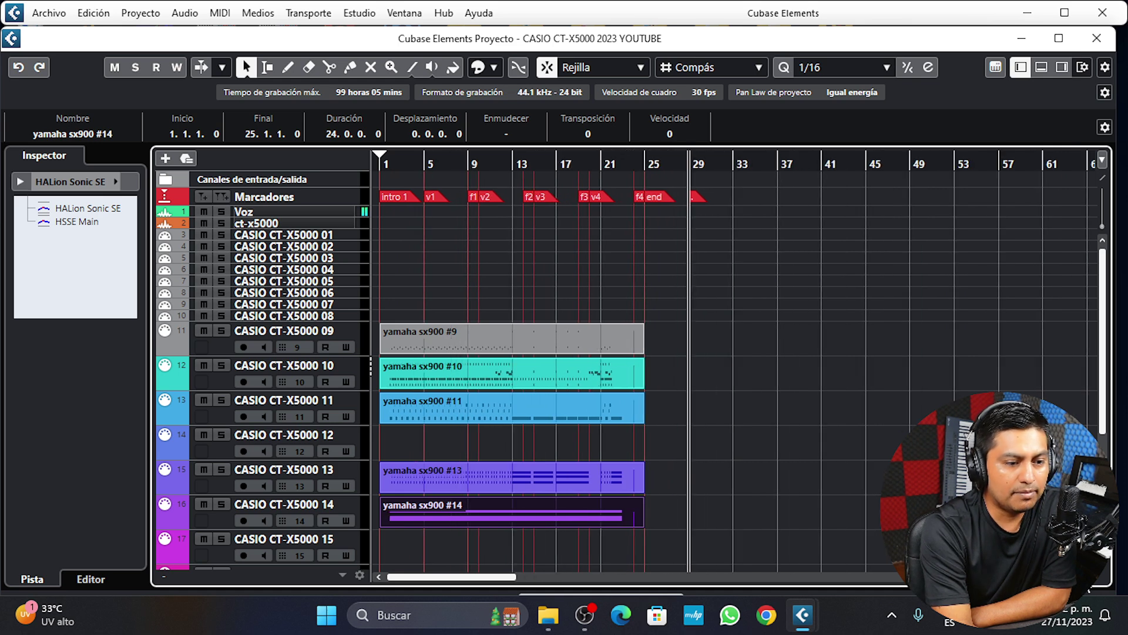
key(h)
key(h)
key(h)
key(h)
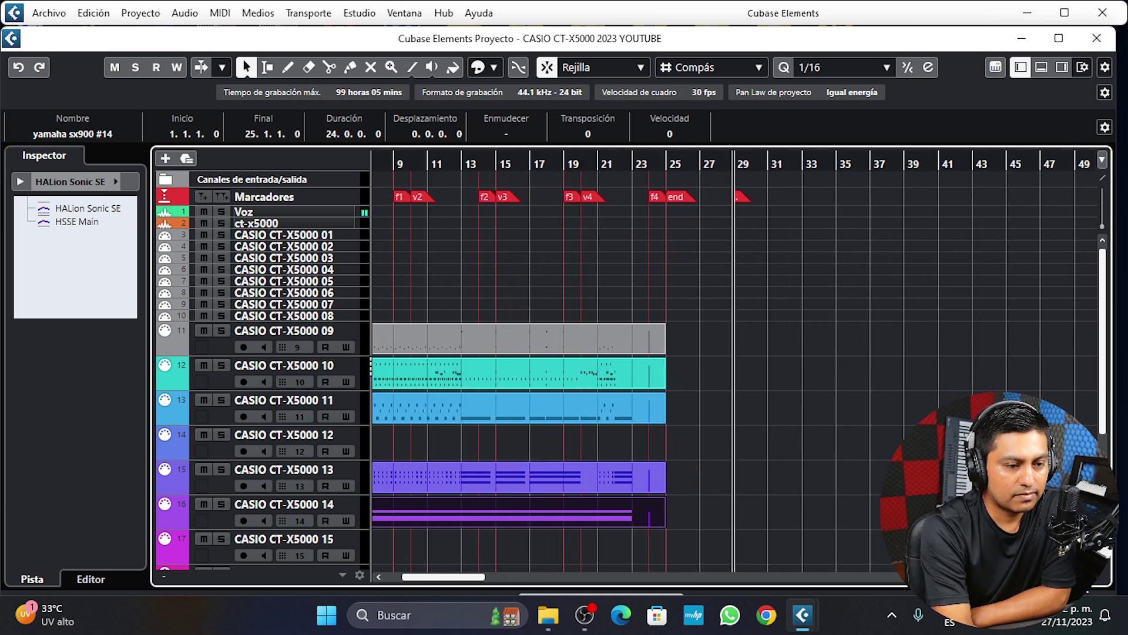
key(h)
key(h)
key(h)
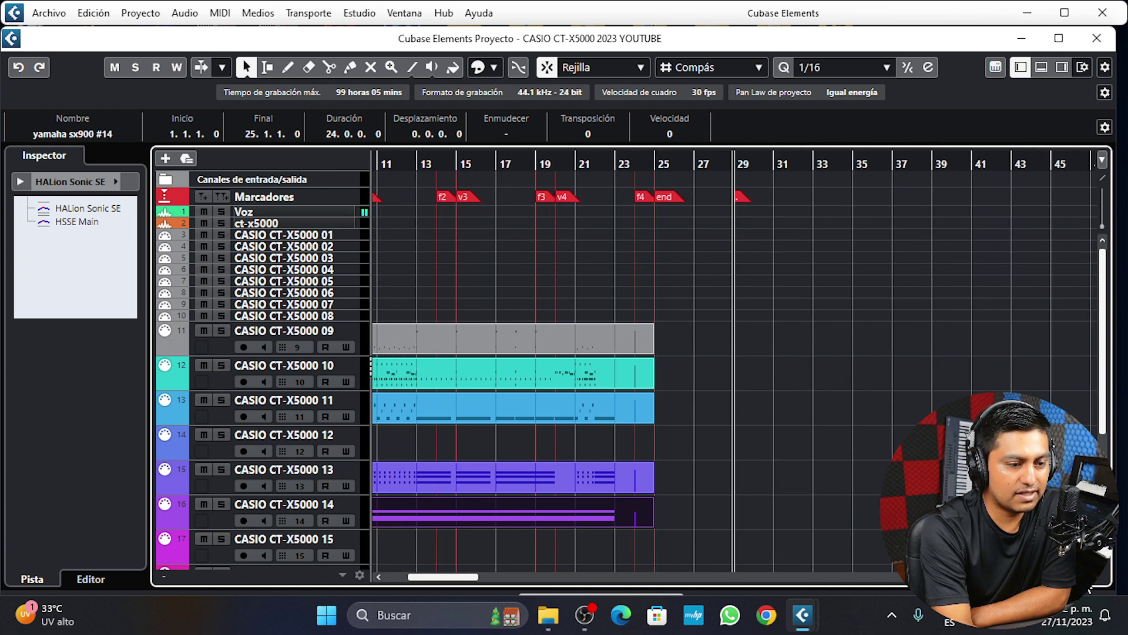
key(h)
key(h)
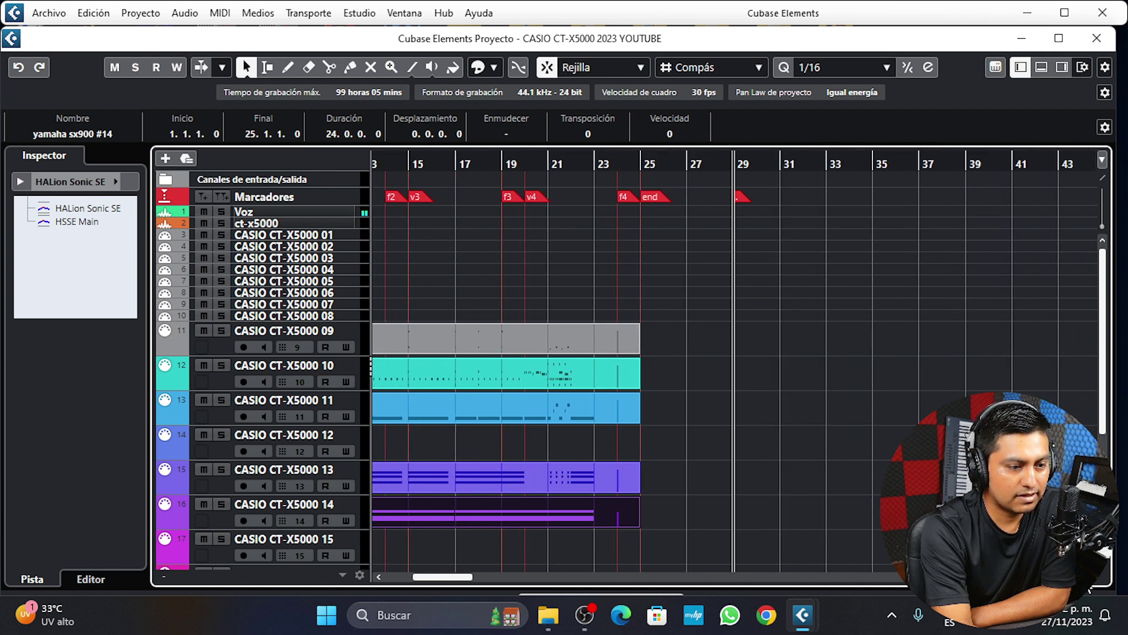
key(h)
key(h)
key(h)
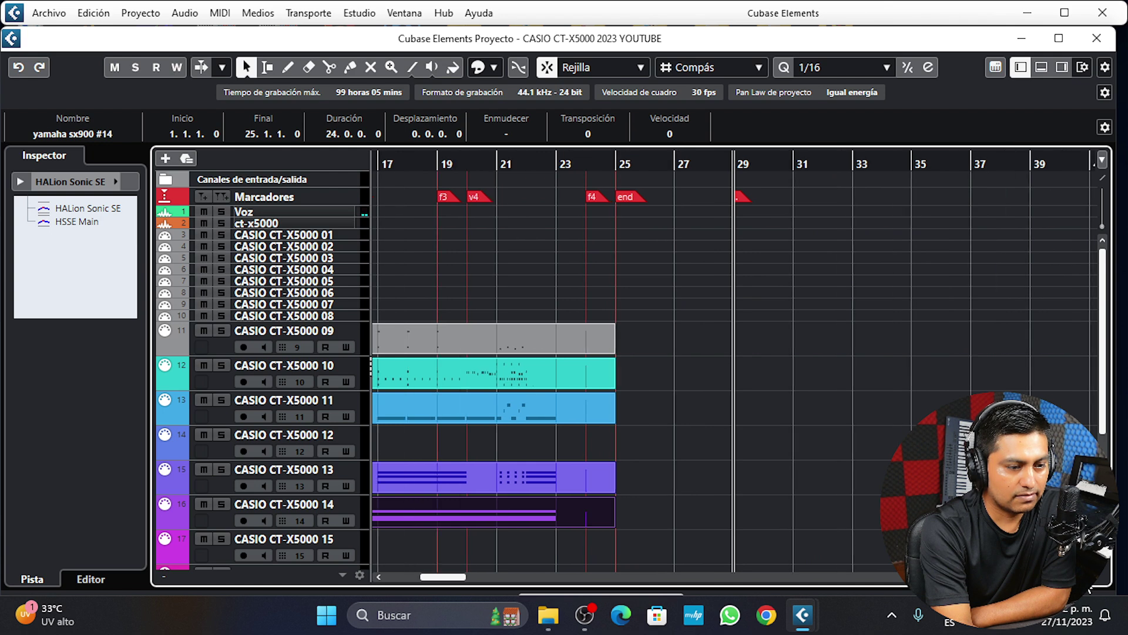
key(h)
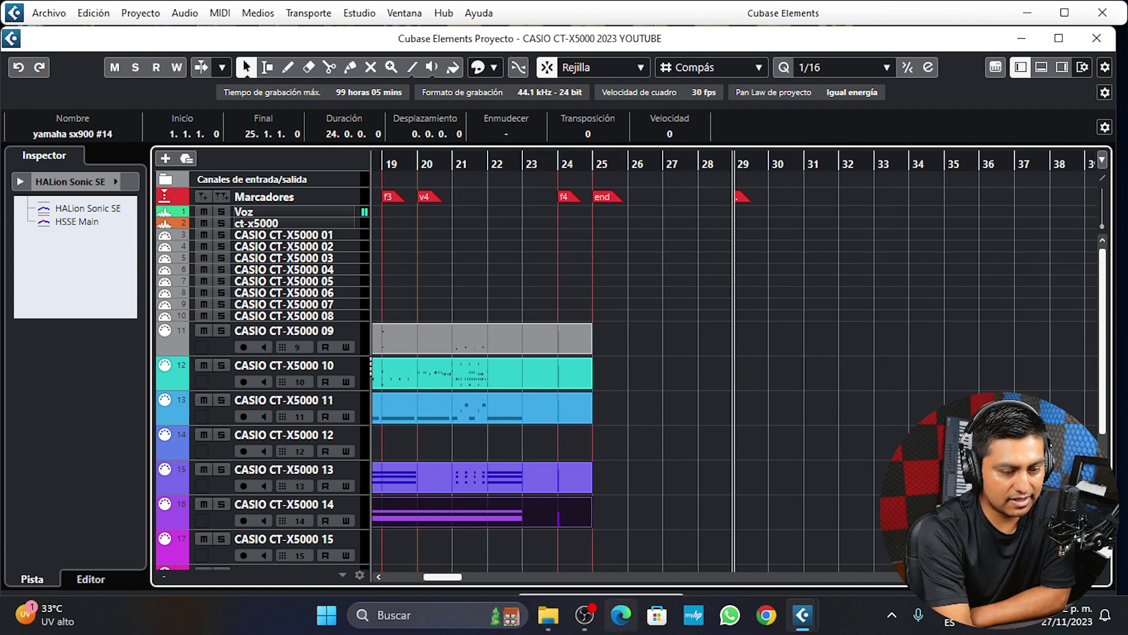
drag(440, 576, 352, 573)
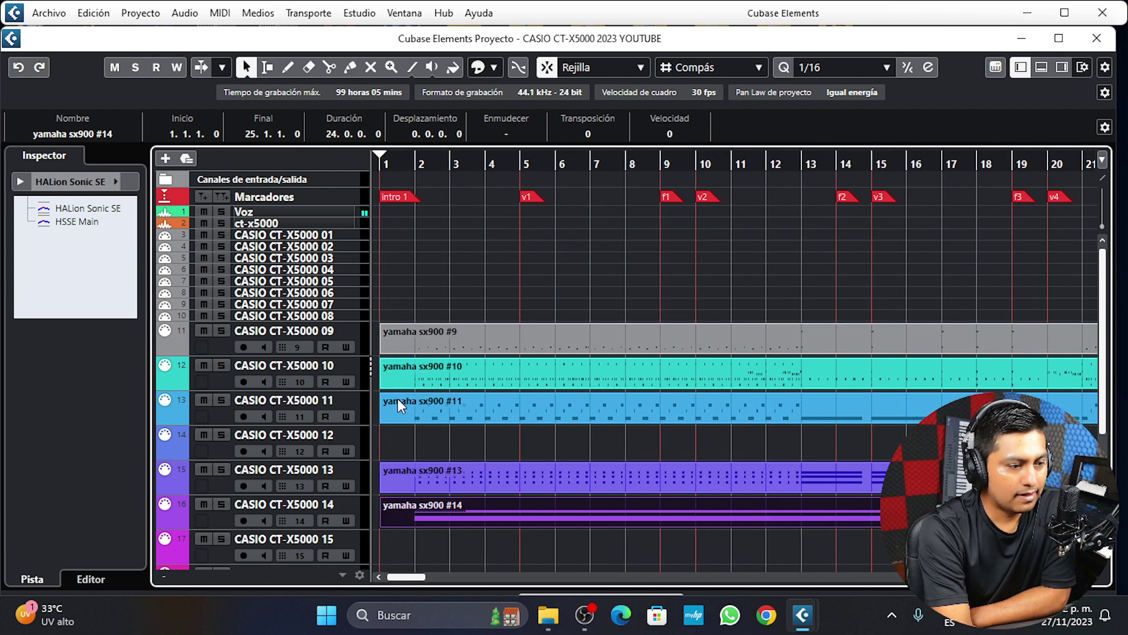
Step: Hide the Inspector to widen the arrangement and select the CASIO CT-X5000 09 track
click(1021, 67)
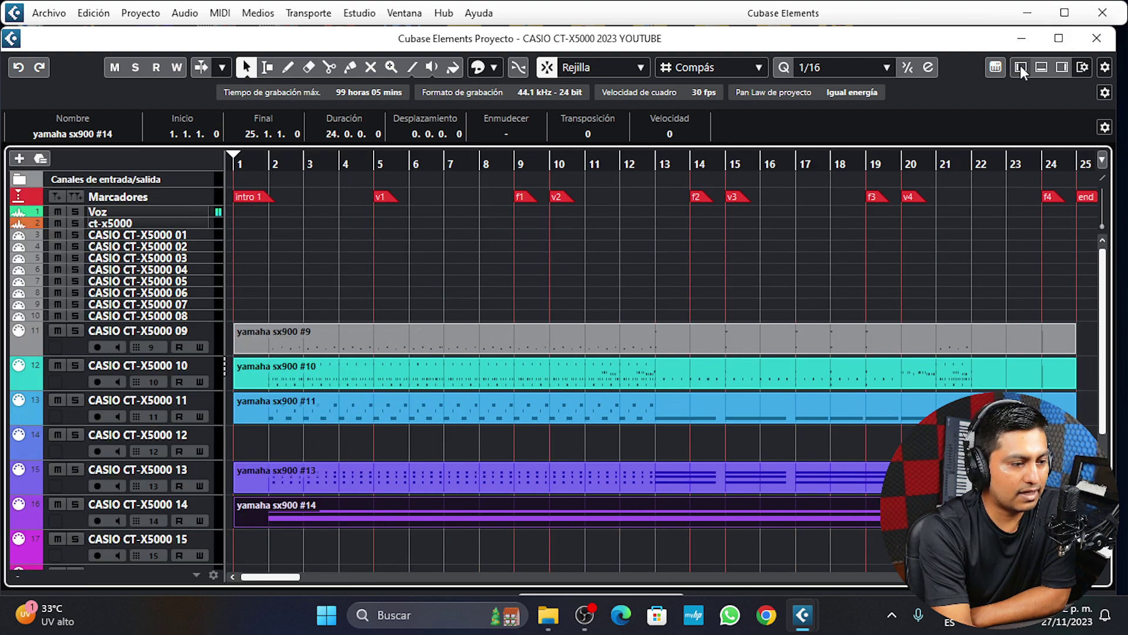
click(1018, 67)
click(1018, 67)
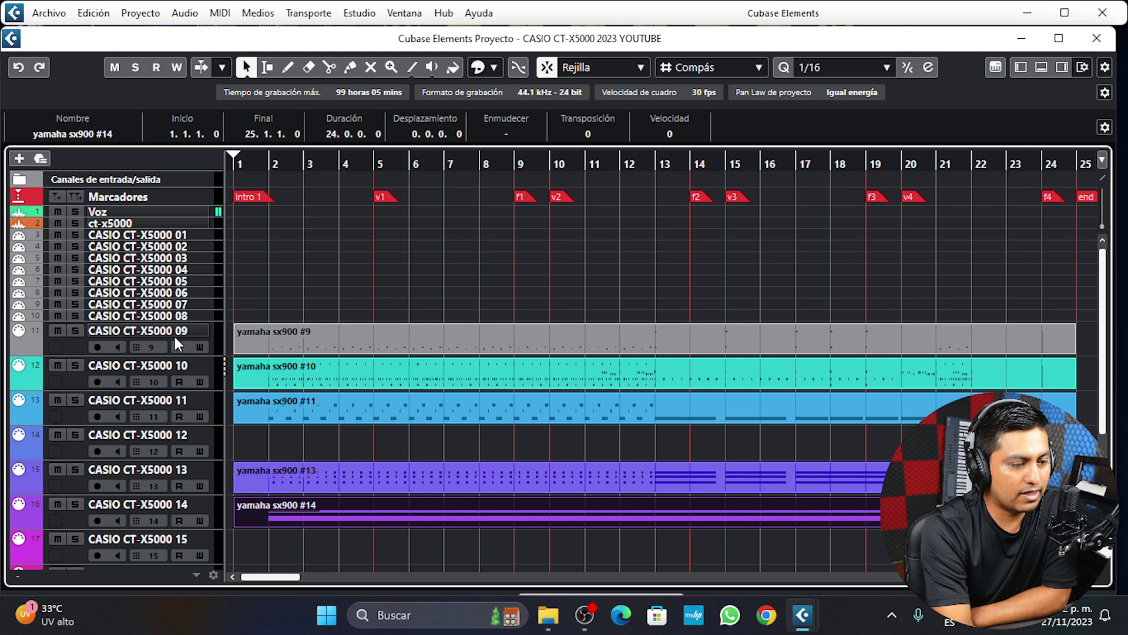
click(73, 347)
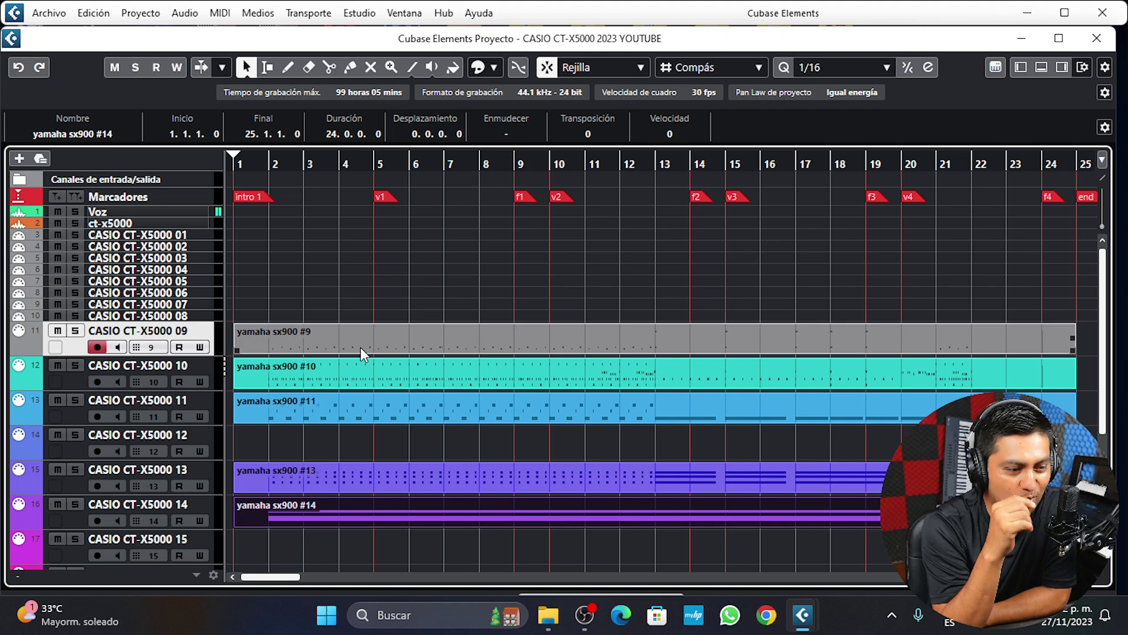
scroll(405, 390, down, 2)
scroll(405, 391, up, 2)
scroll(413, 367, down, 1)
scroll(414, 366, up, 1)
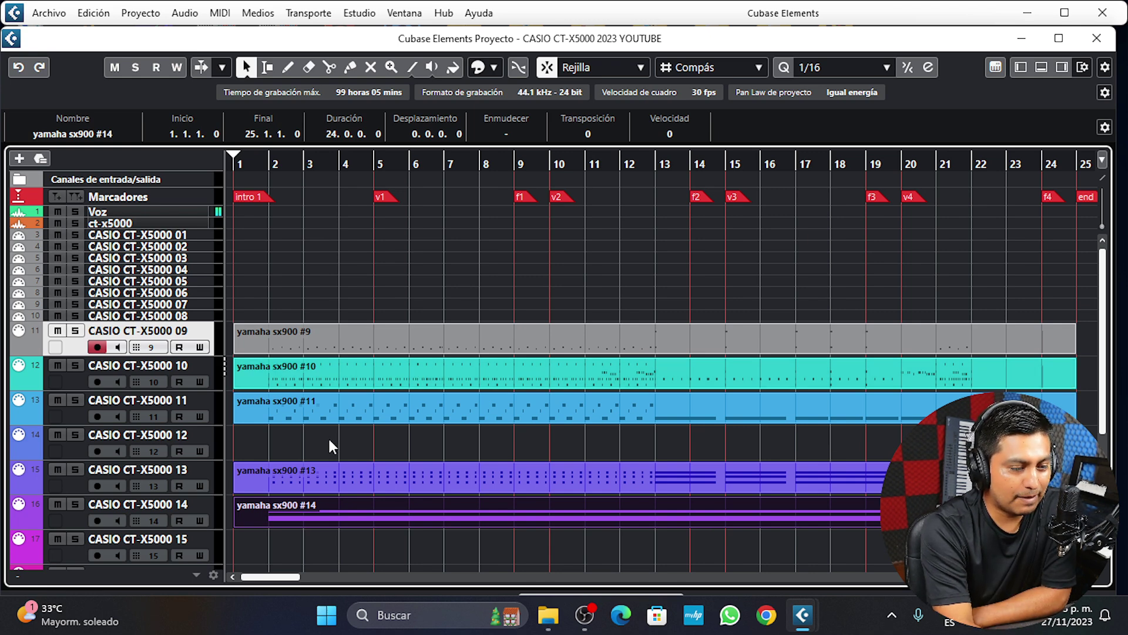
Step: Play the arrangement from bar 1 using the transport bar, stop in bar 22, and hide the transport bar
key(F2)
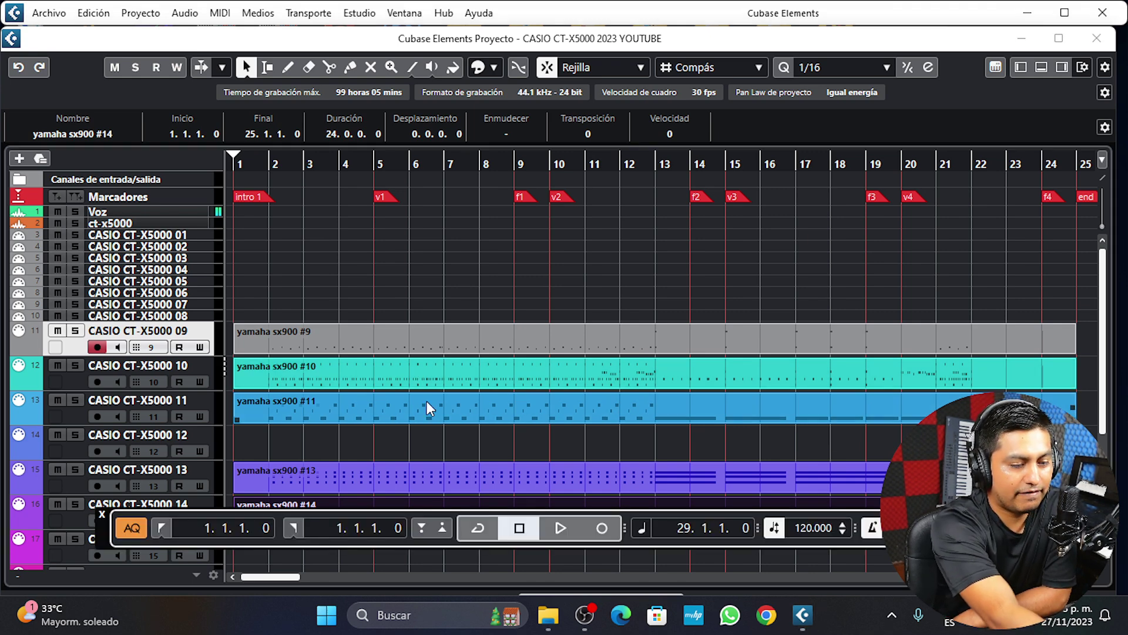
click(559, 532)
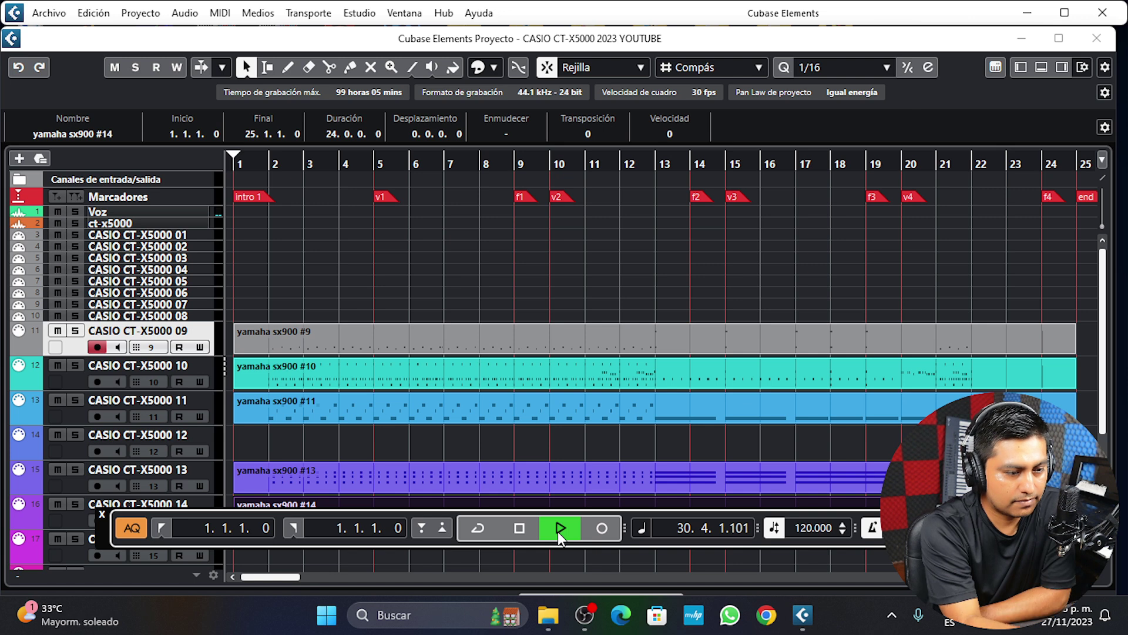
click(520, 528)
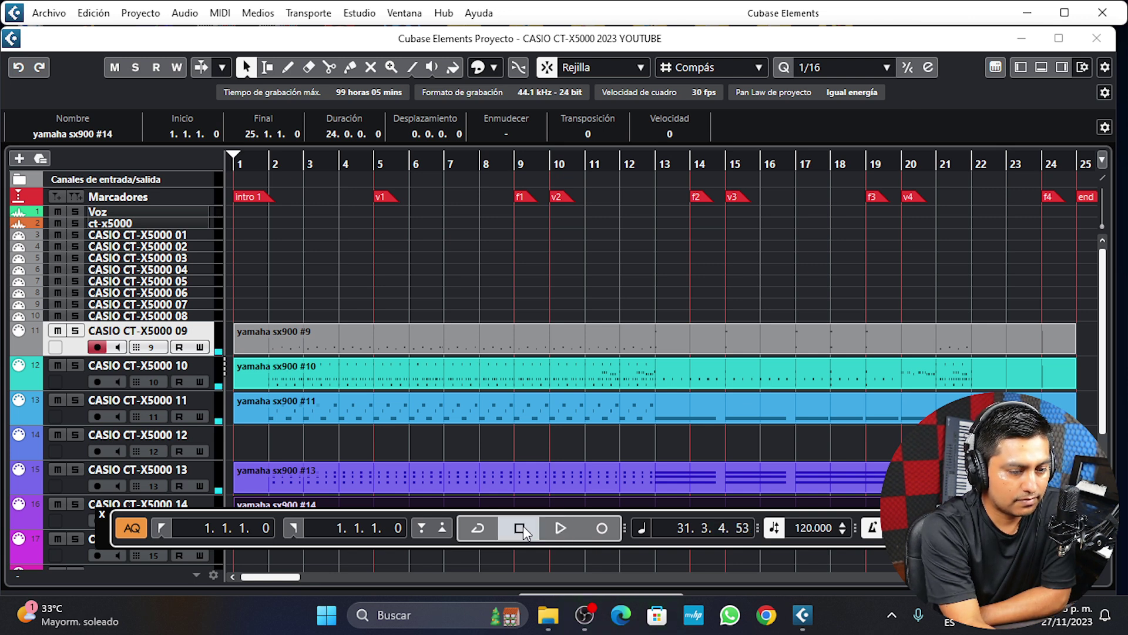
click(238, 163)
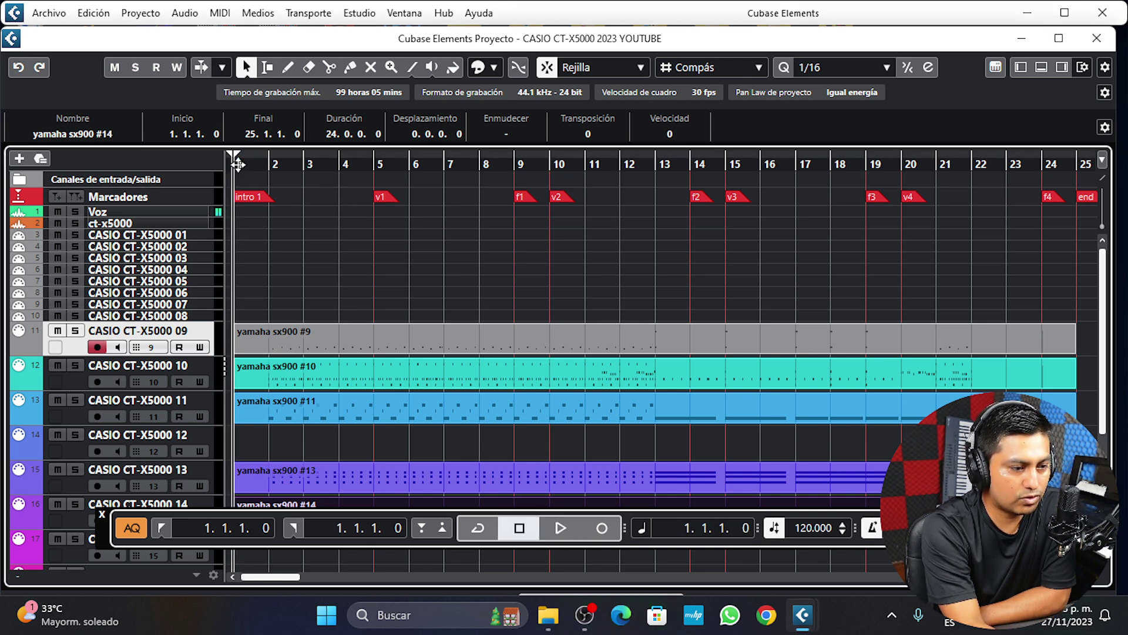
click(568, 522)
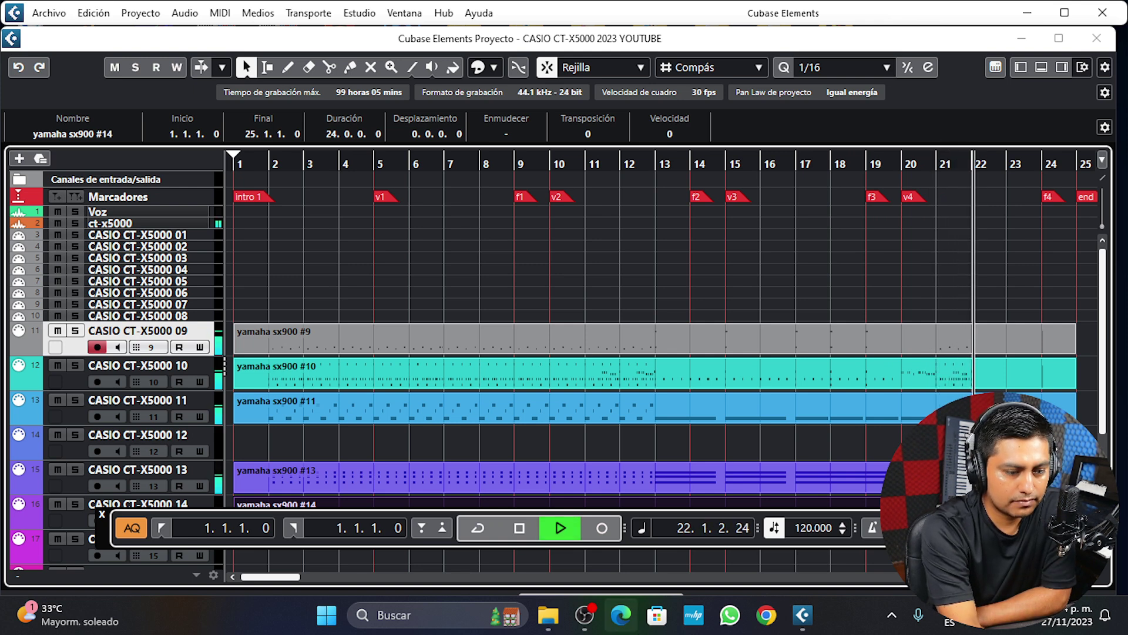
click(519, 528)
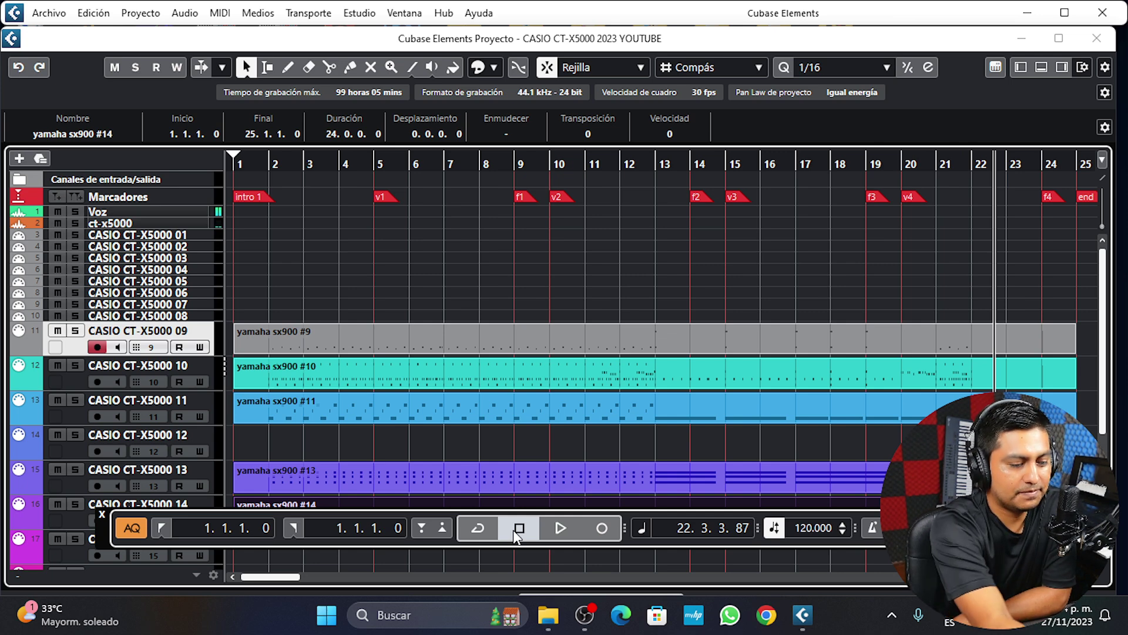
key(F2)
Step: Inspect the arrangement's ending and play it from bar 21, stopping at the start of bar 22
scroll(781, 471, right, 3)
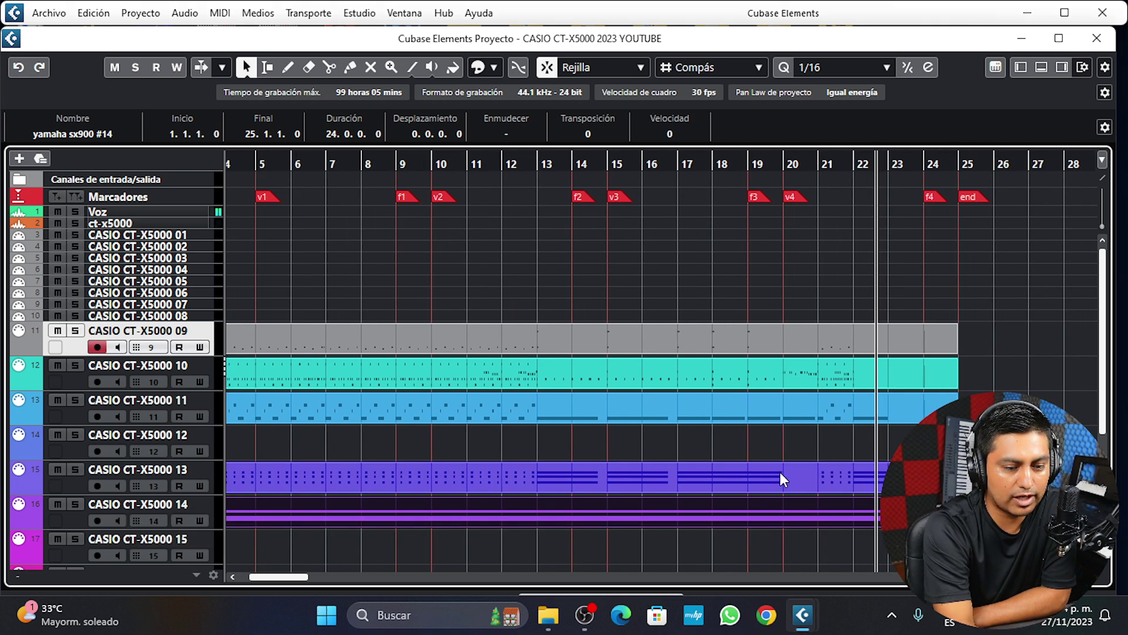
scroll(781, 471, down, 2)
scroll(780, 472, down, 1)
scroll(781, 472, right, 6)
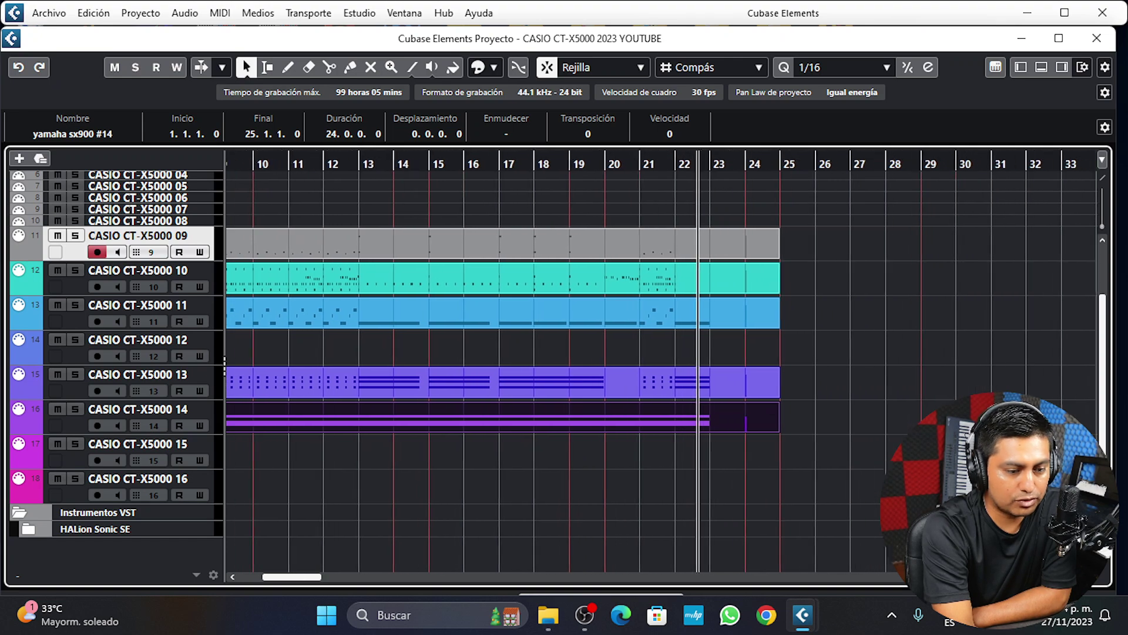
scroll(780, 472, up, 4)
scroll(670, 358, down, 1)
scroll(670, 358, up, 1)
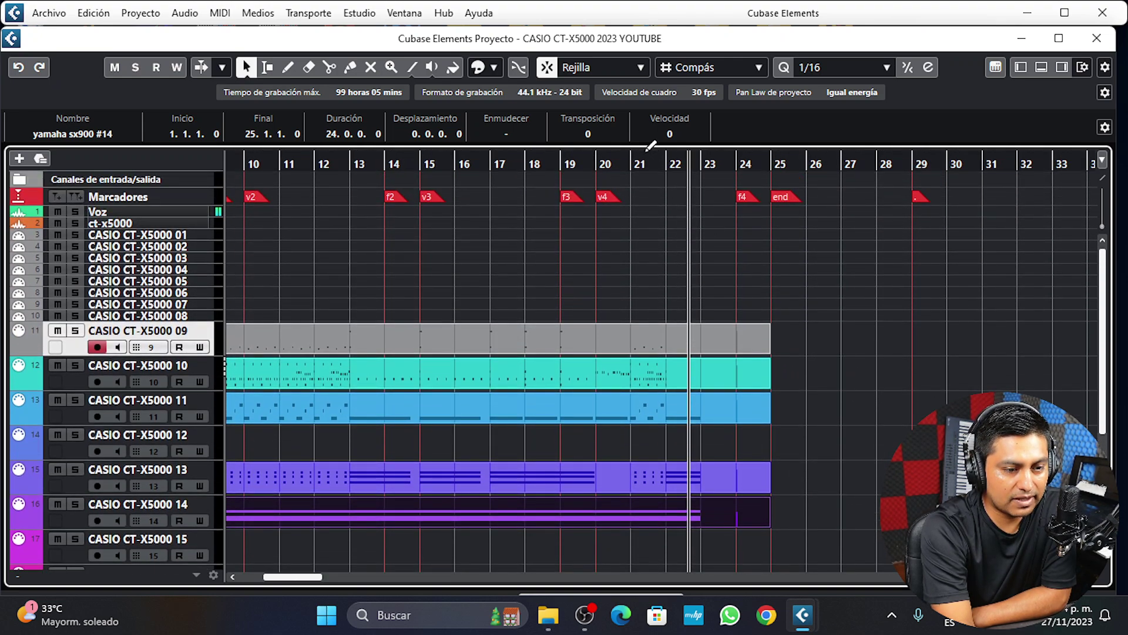
click(631, 161)
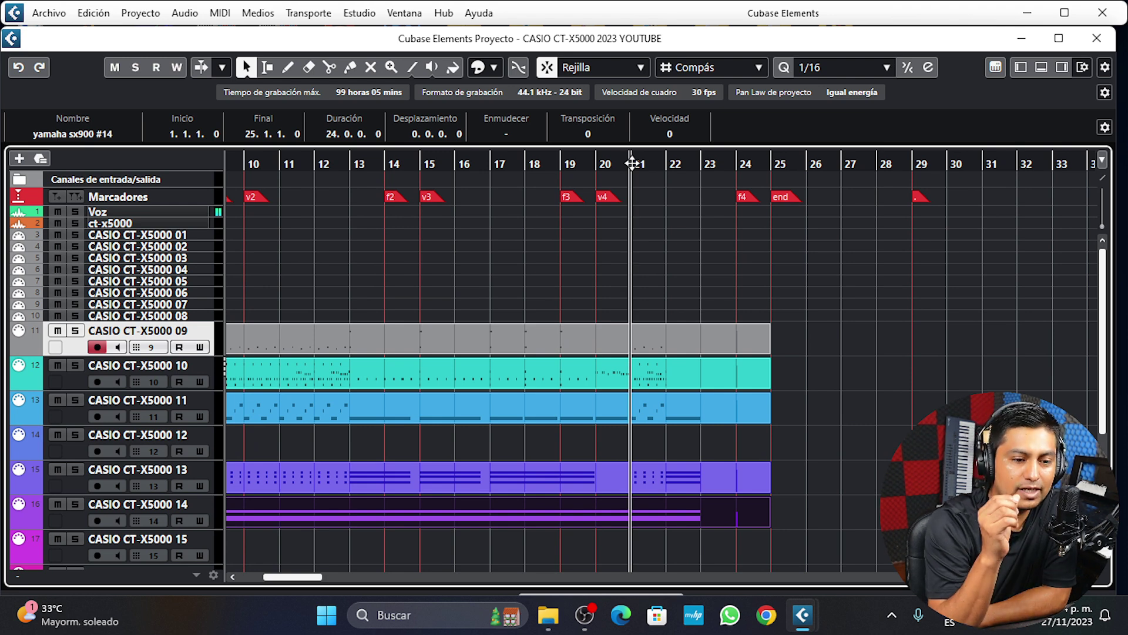
key(space)
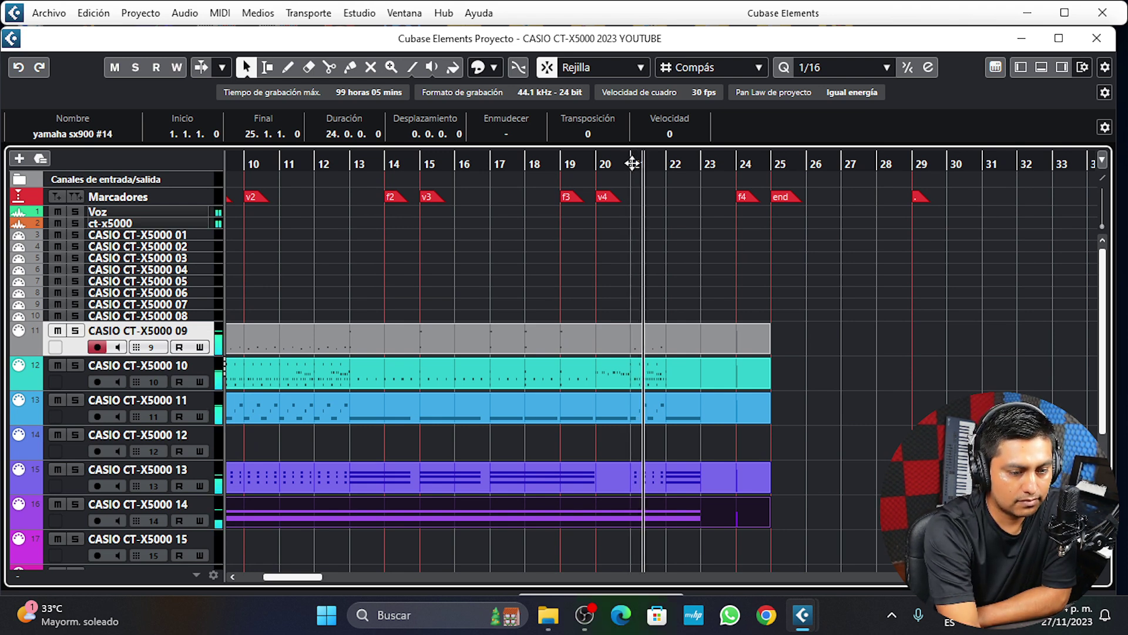
key(space)
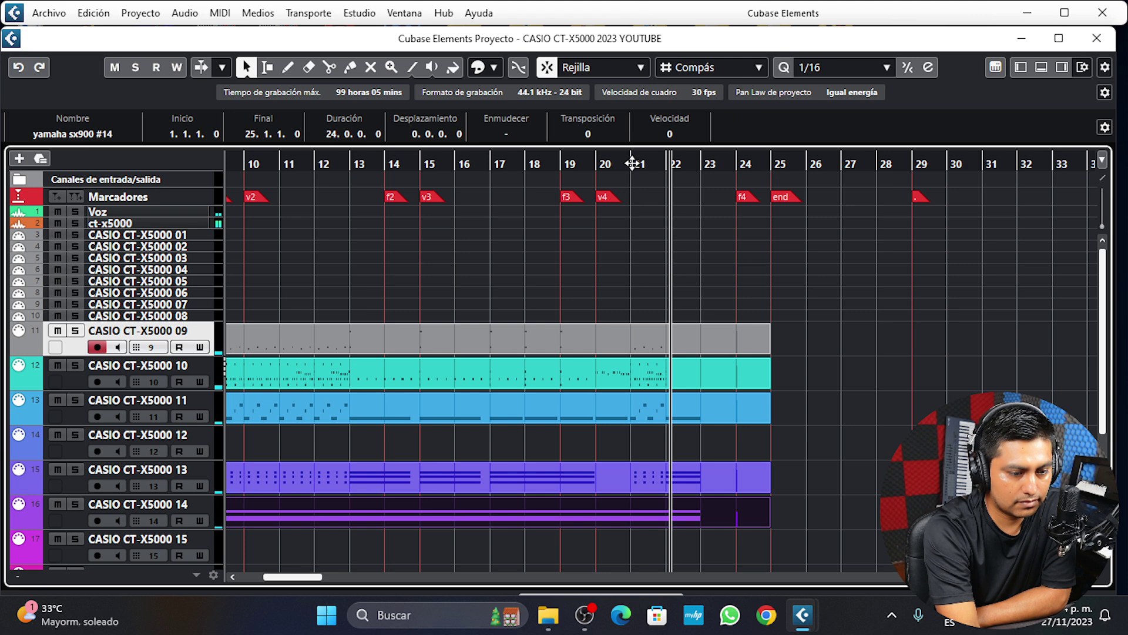
Step: Split all the imported parts on the CASIO CT-X5000 tracks at bar 21 with the Split tool
key(5)
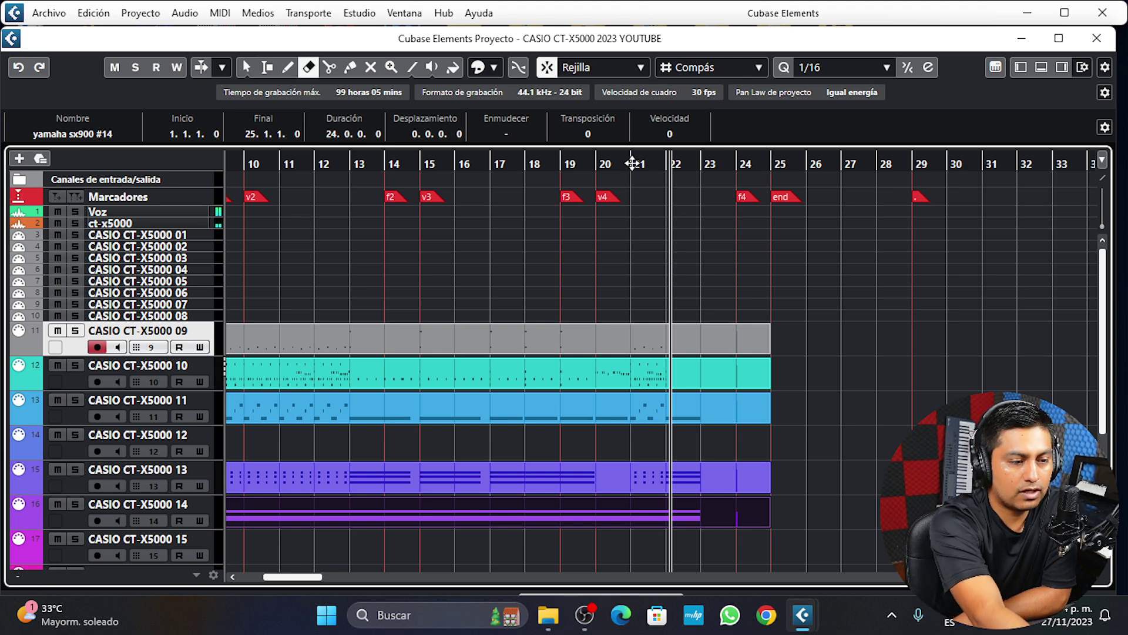
click(330, 67)
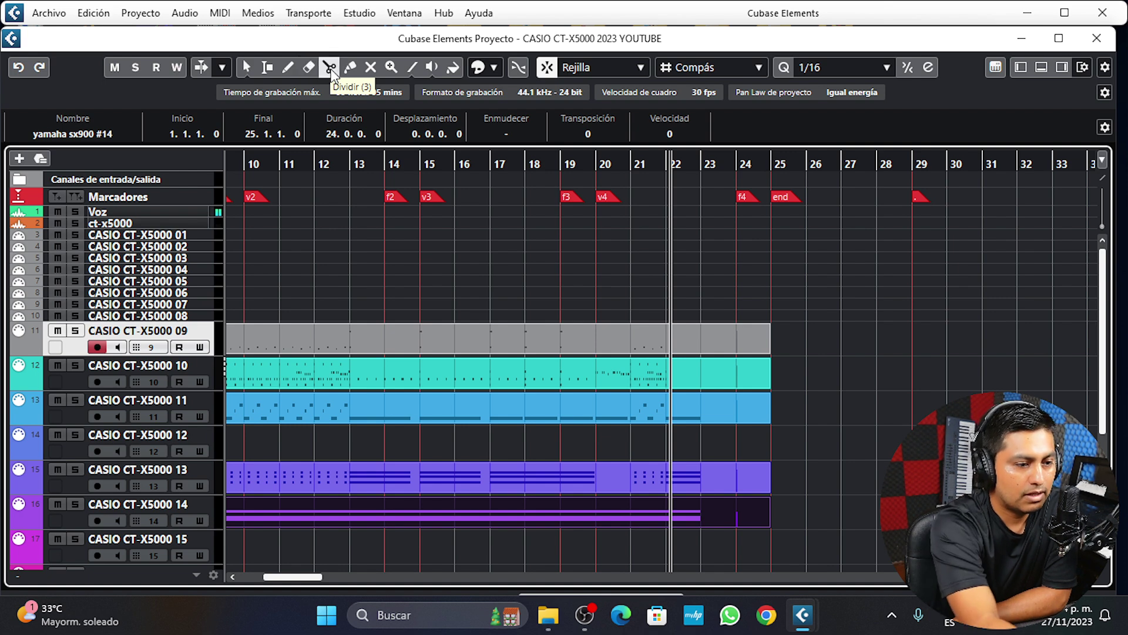
click(705, 326)
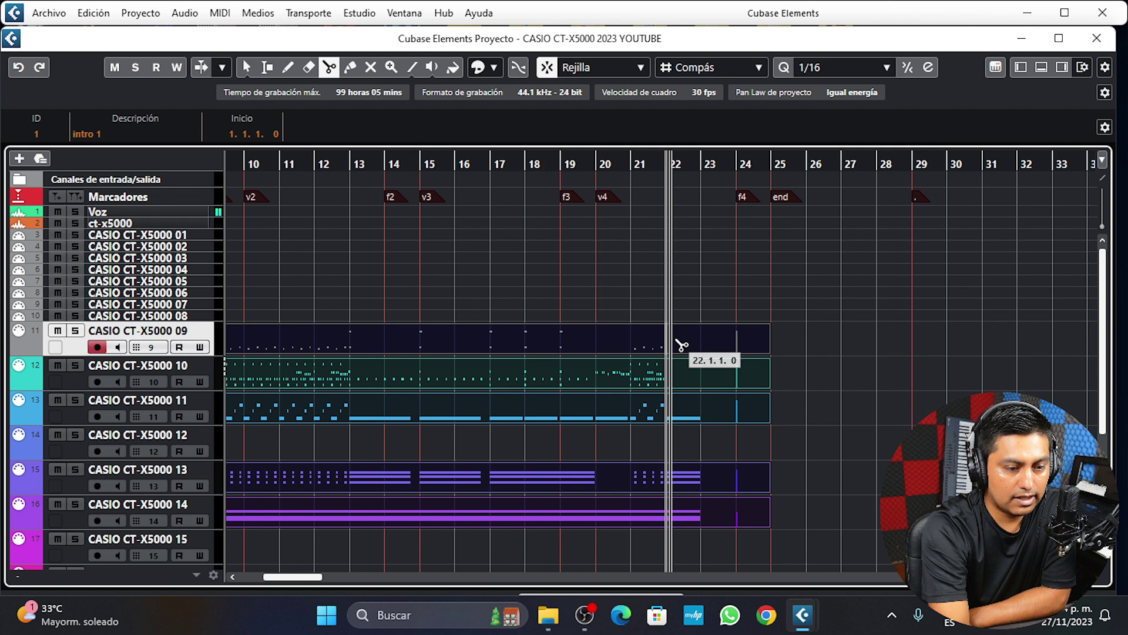
click(638, 348)
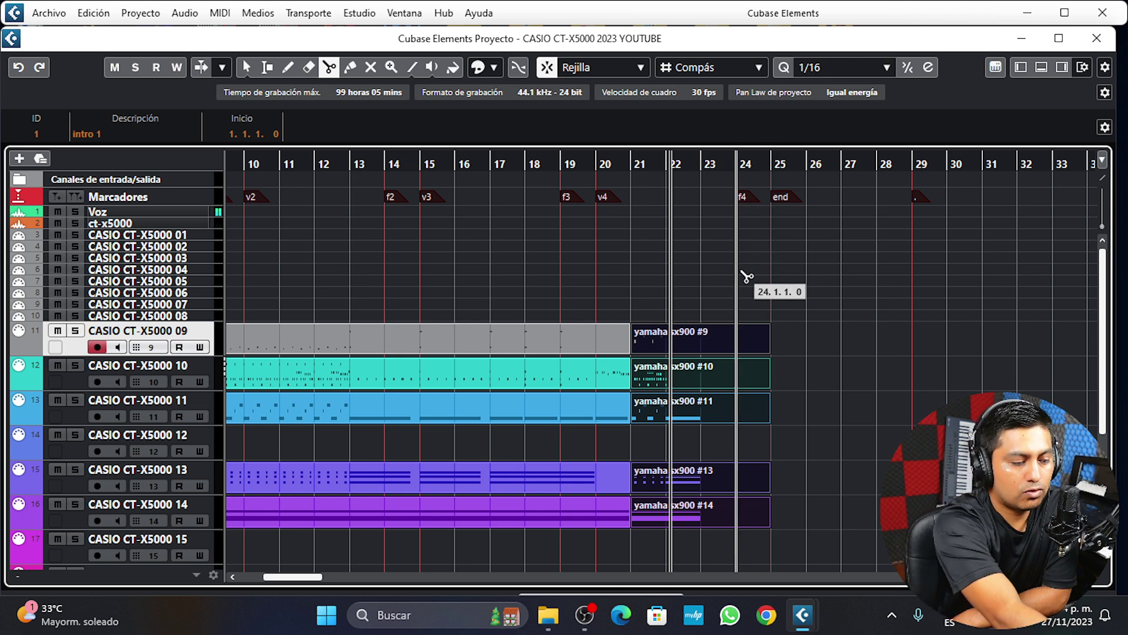
Step: Move the parts that follow the bar 21 cut to the end marker at bar 25
key(1)
click(659, 340)
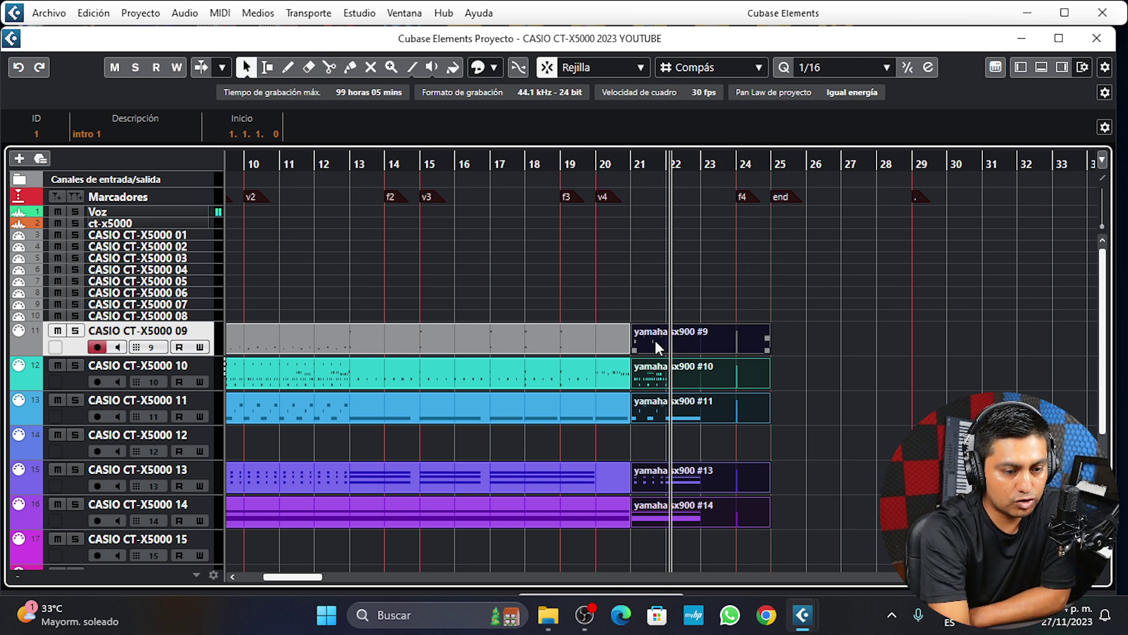
mouse_move(656, 342)
mouse_down()
mouse_move(770, 341)
mouse_move(664, 344)
mouse_up()
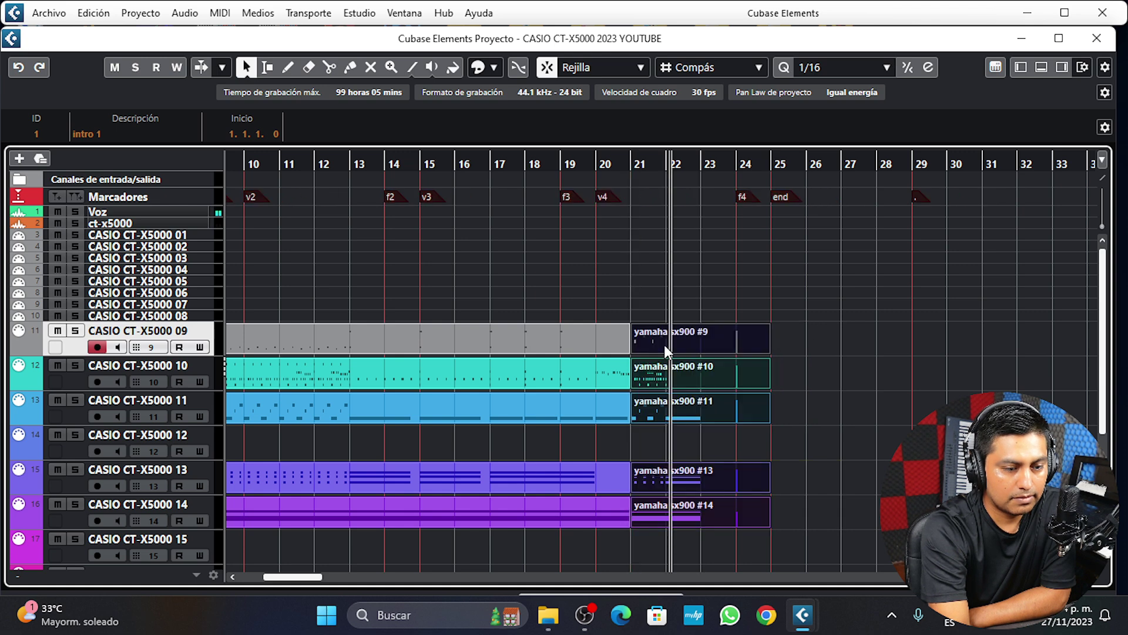
click(687, 269)
drag(688, 269, 743, 579)
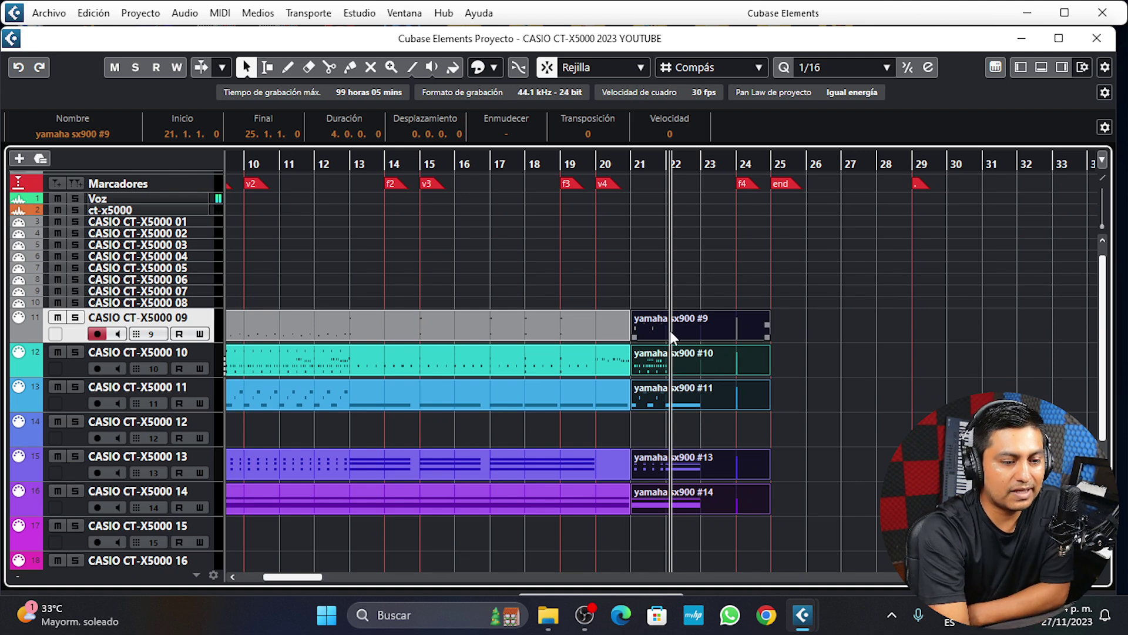
drag(673, 322, 805, 324)
Step: Play the ending section from bar 25 and the preceding section from bar 20
click(775, 163)
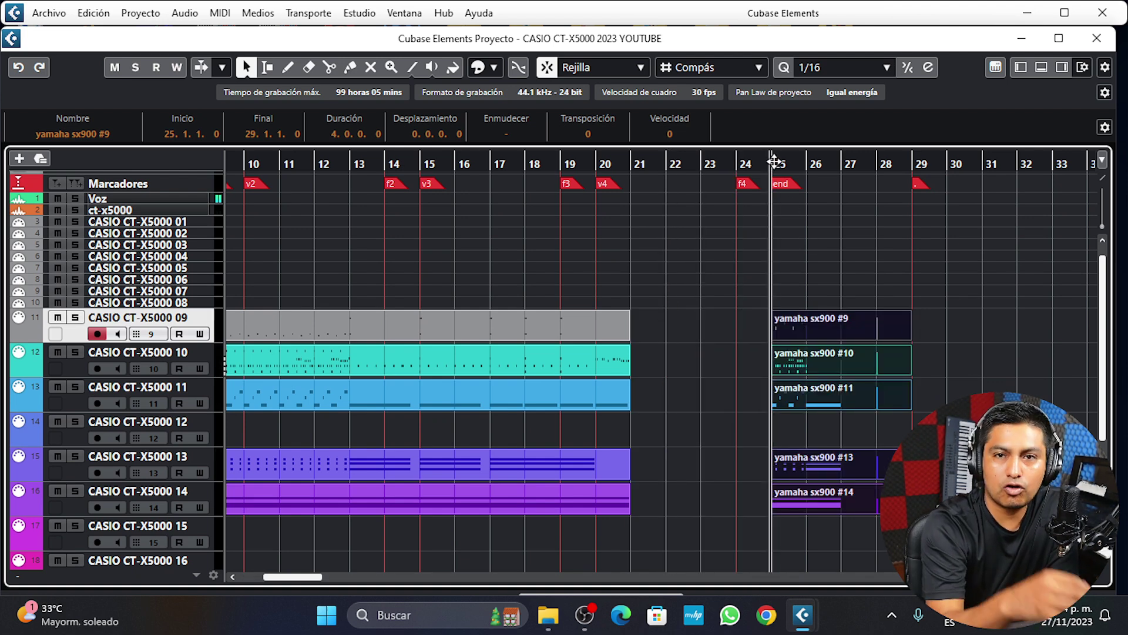
key(space)
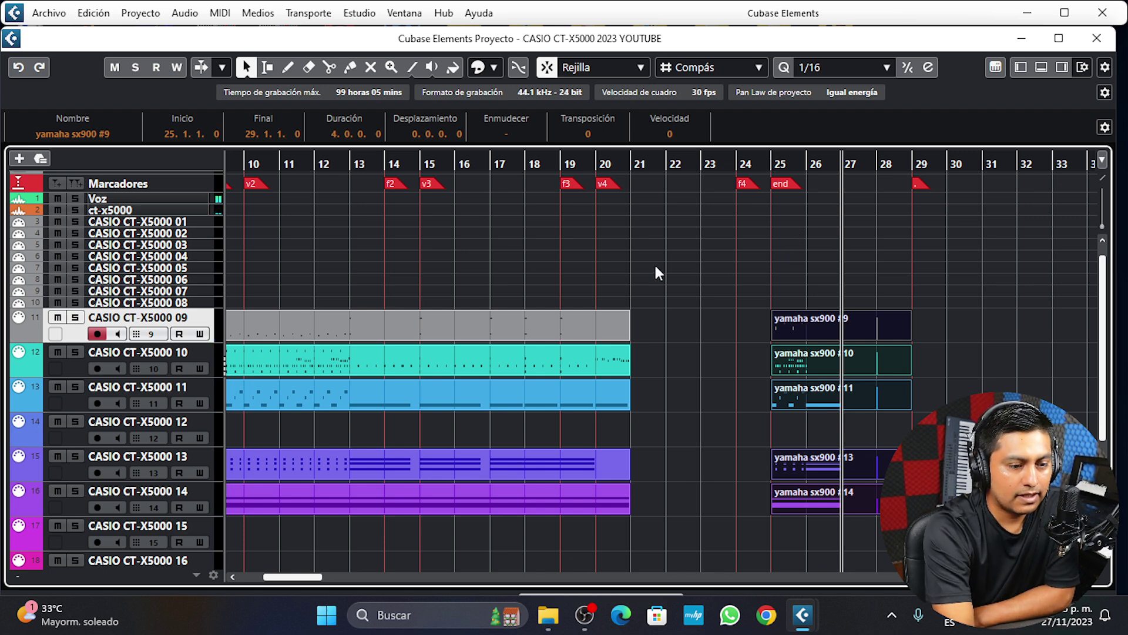
click(598, 165)
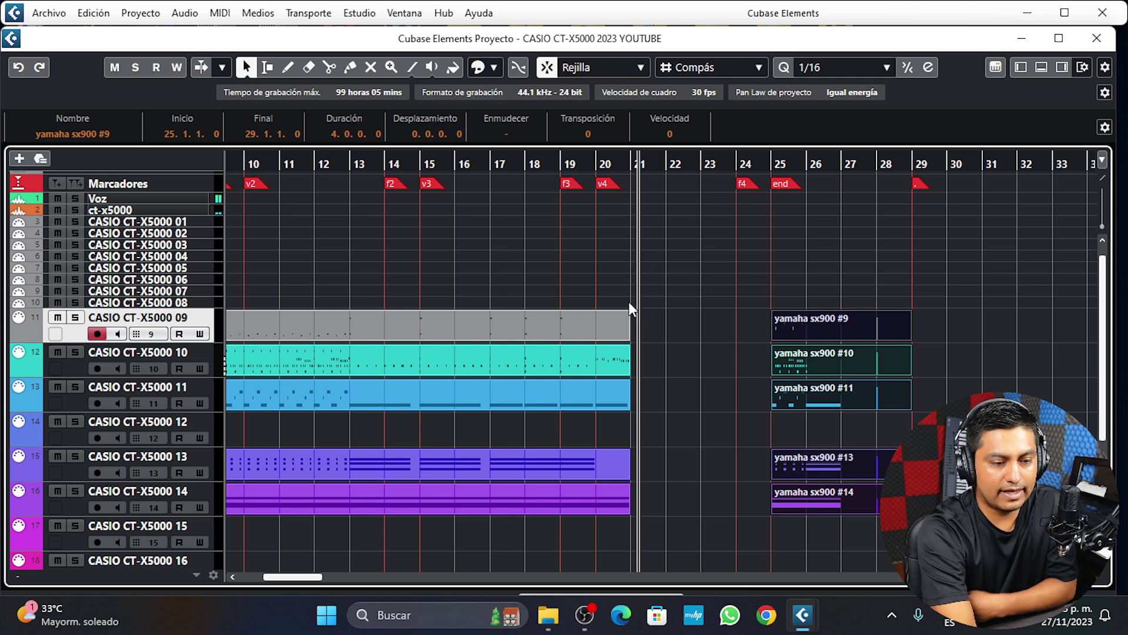
Step: Split the long parts that end at bar 21 once more at bar 20 and clear the selection
drag(587, 255, 622, 537)
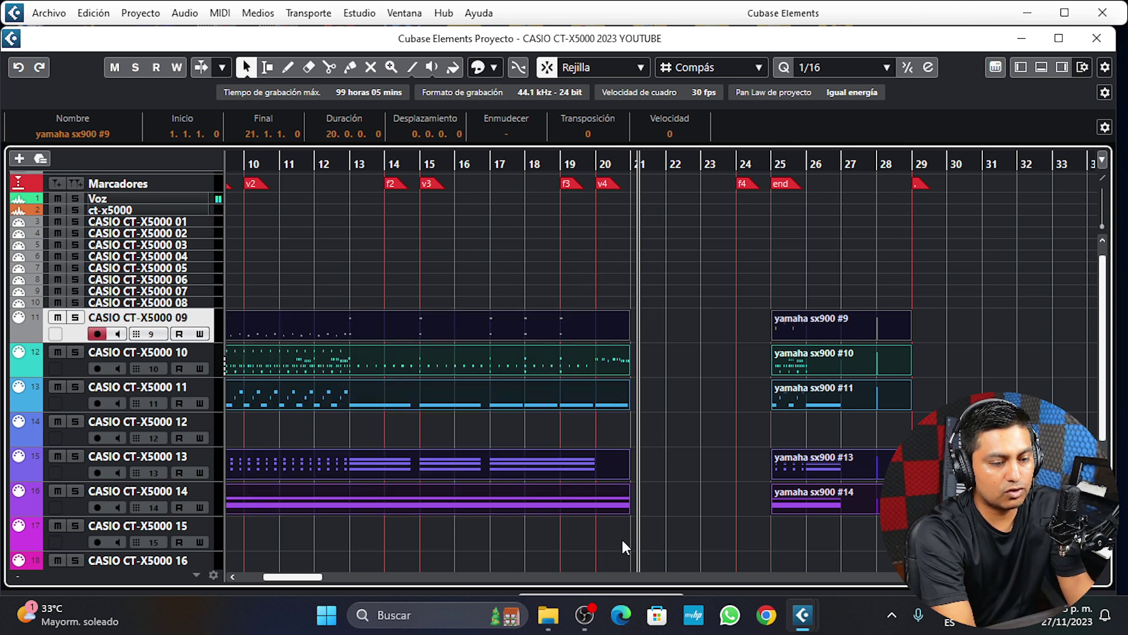
key(3)
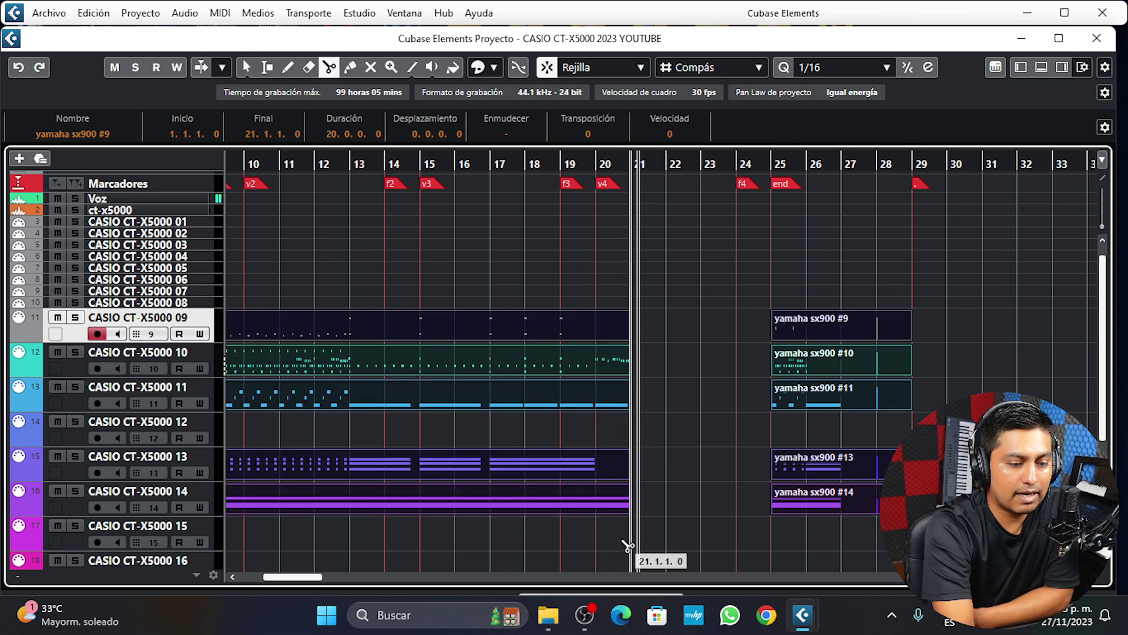
click(605, 359)
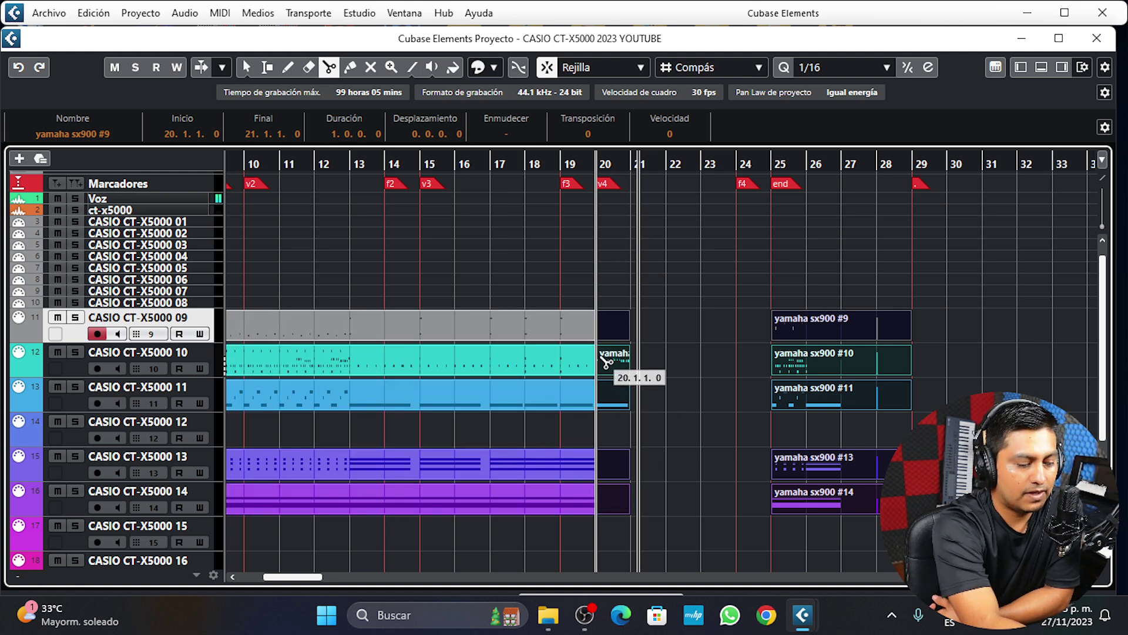
key(1)
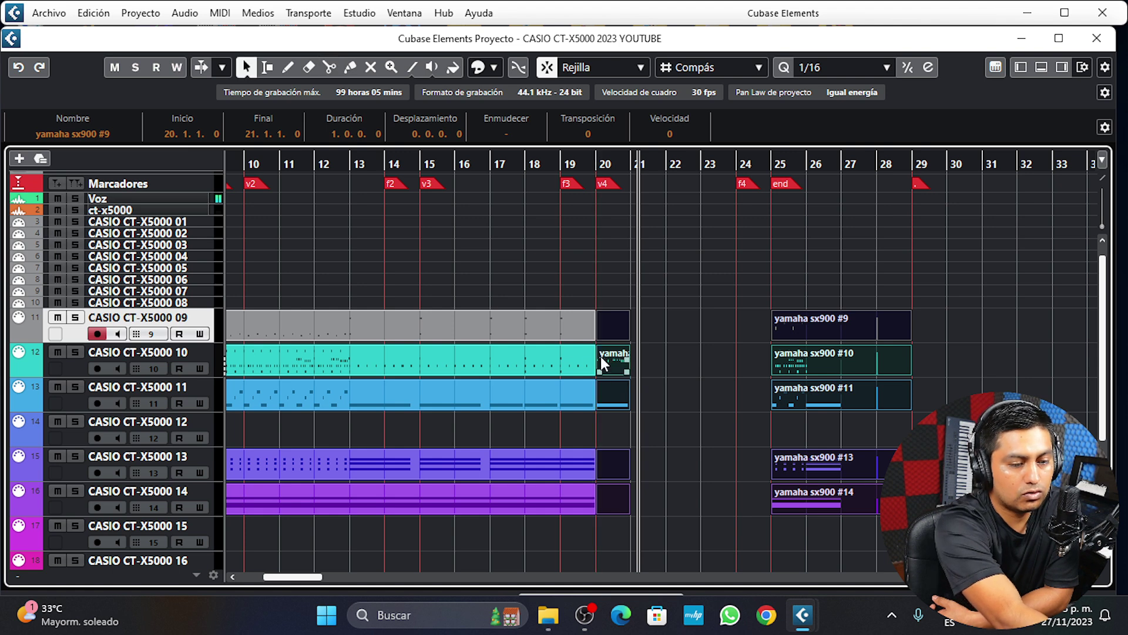
click(605, 269)
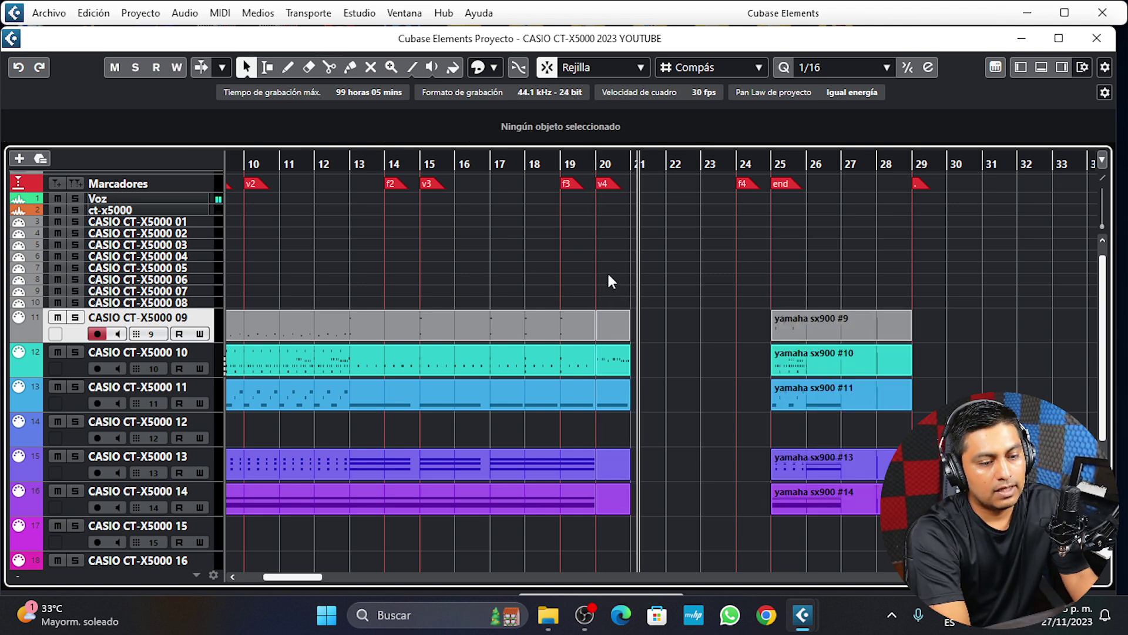
Step: Return to the beginning of the arrangement and play it from bar 1, stopping at bar 7
scroll(506, 261, left, 8)
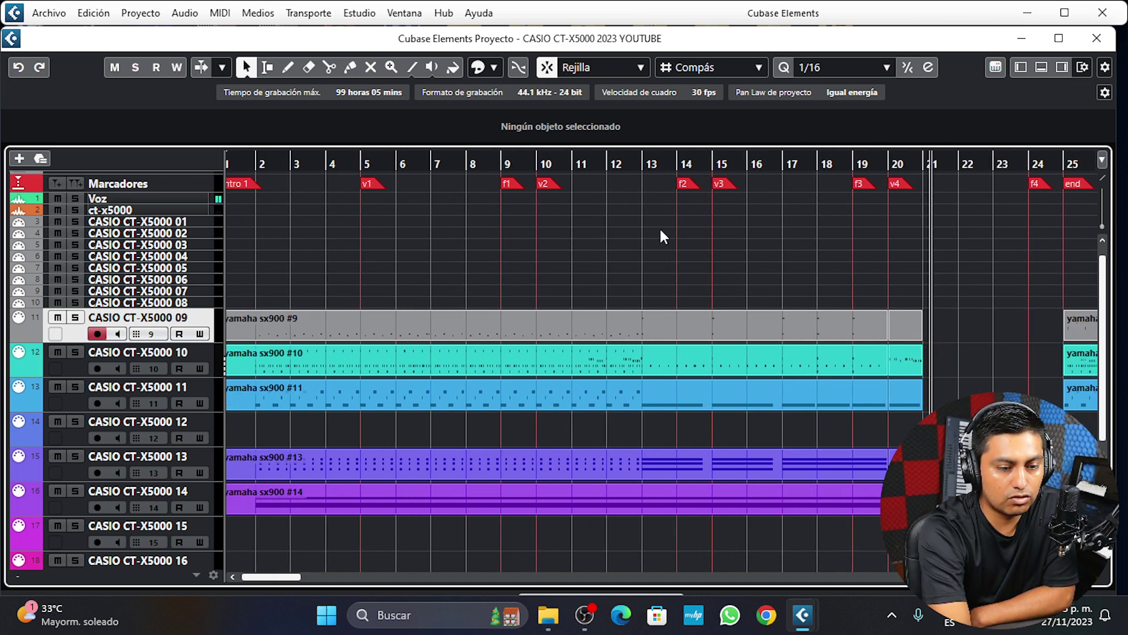
scroll(606, 234, left, 1)
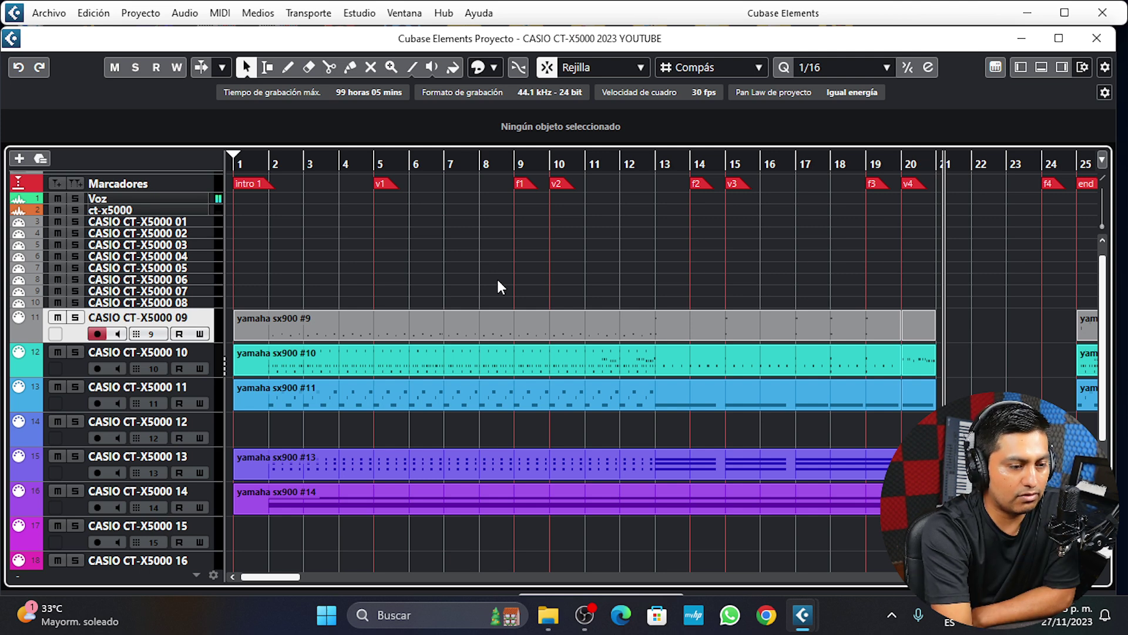
click(252, 183)
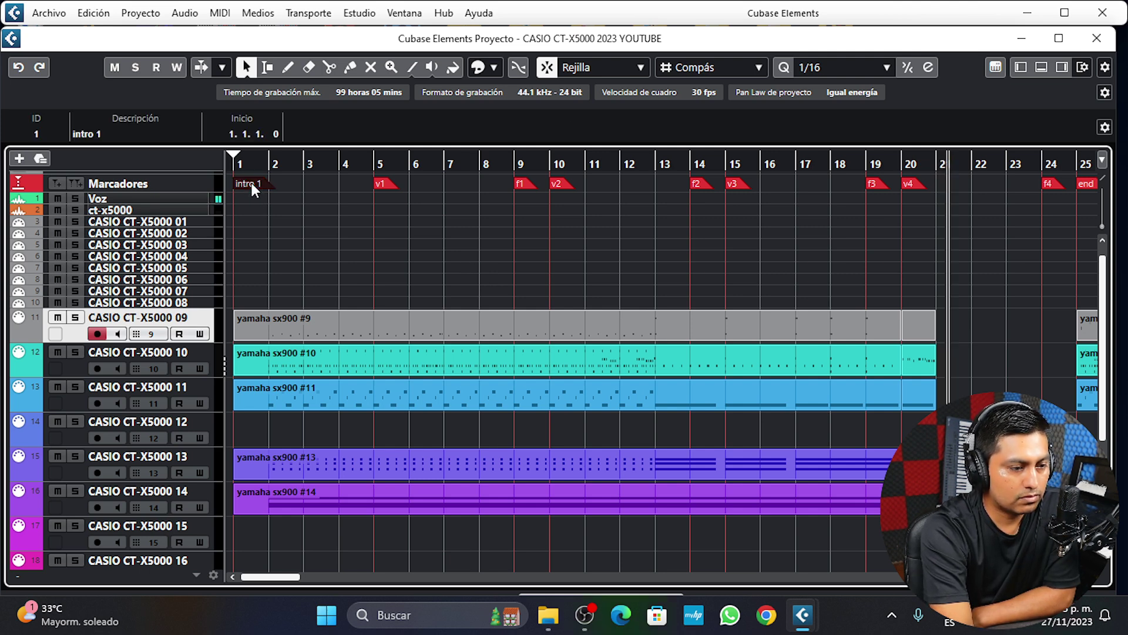
click(235, 161)
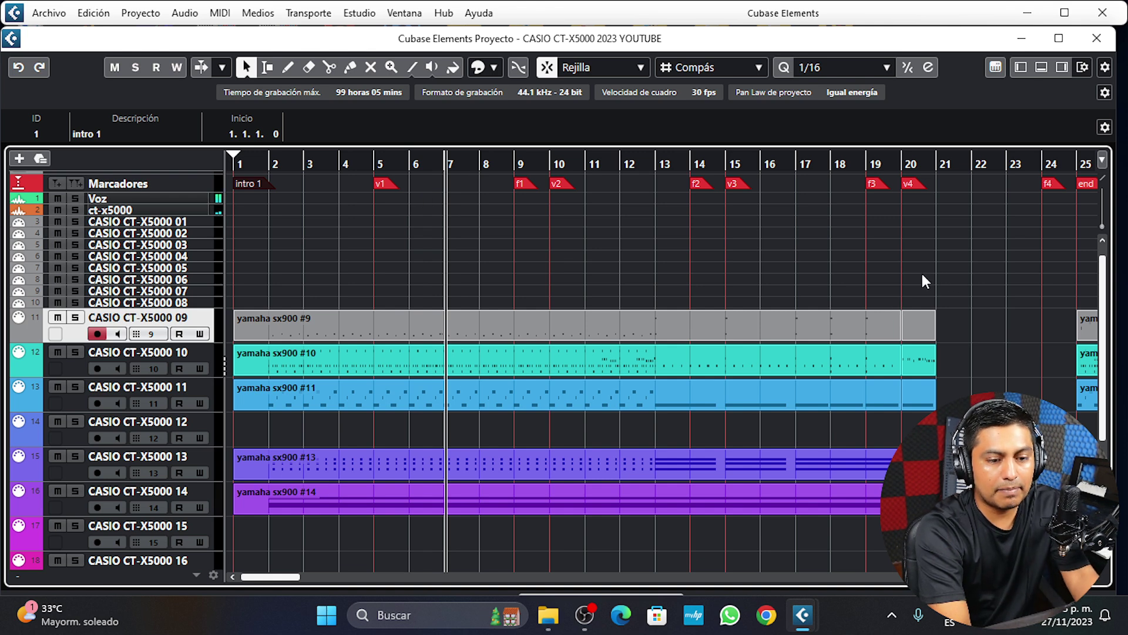
Step: Move the one-bar parts at bar 20 to bar 23
drag(921, 415, 931, 414)
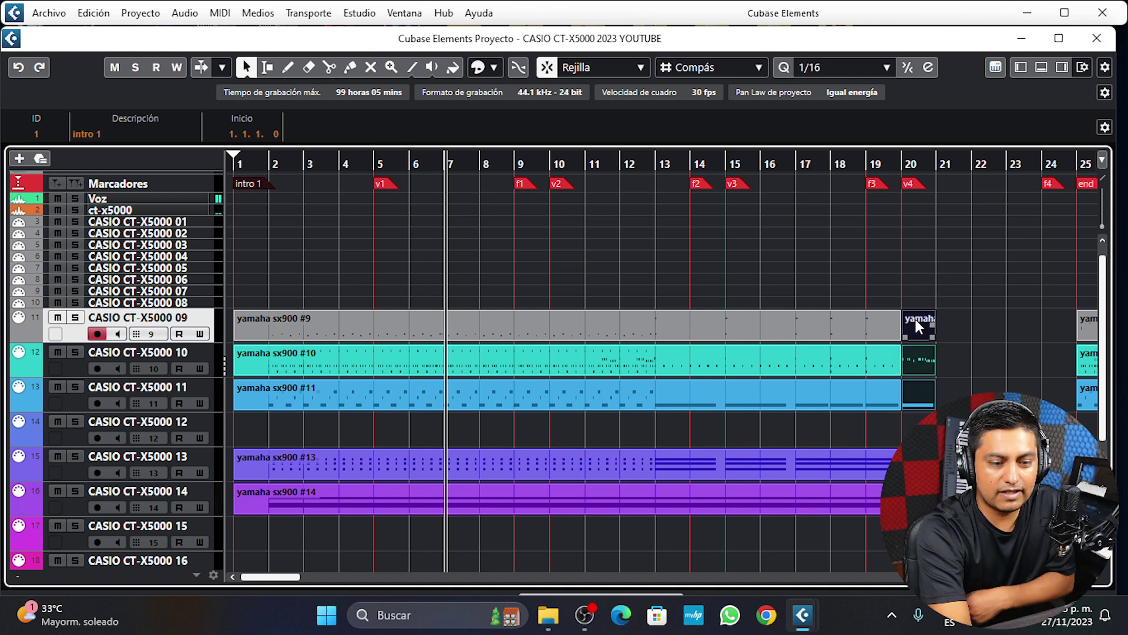
drag(915, 323, 1017, 319)
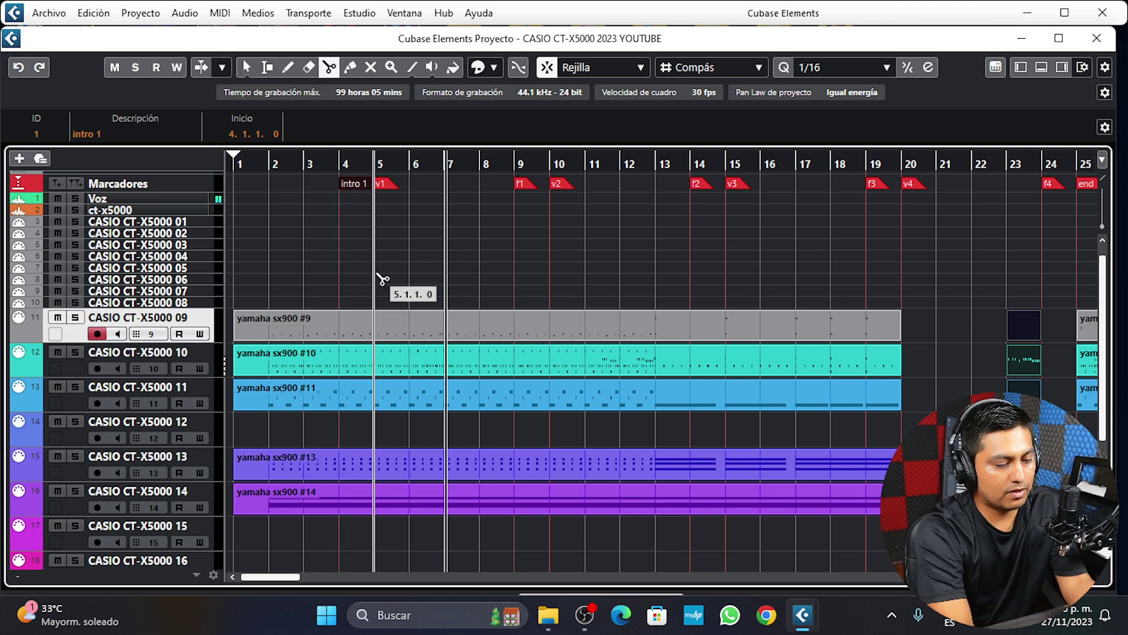
Step: Select the long parts starting at bar 1 and split them at bar 2
key(1)
drag(359, 282, 383, 393)
scroll(383, 392, up, 3)
key(3)
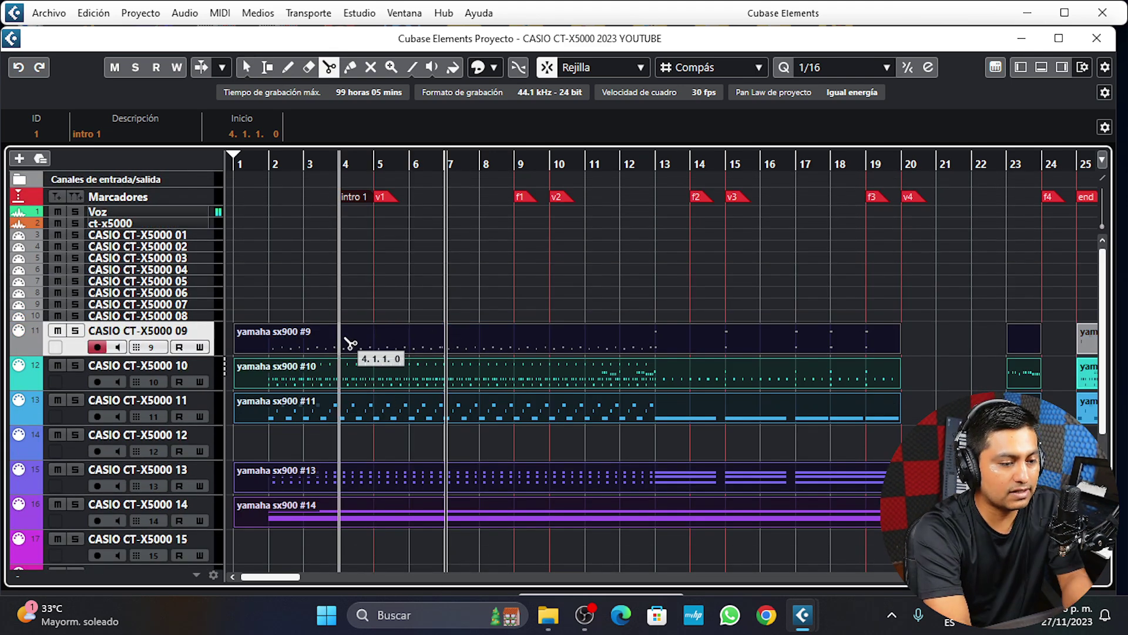
click(272, 351)
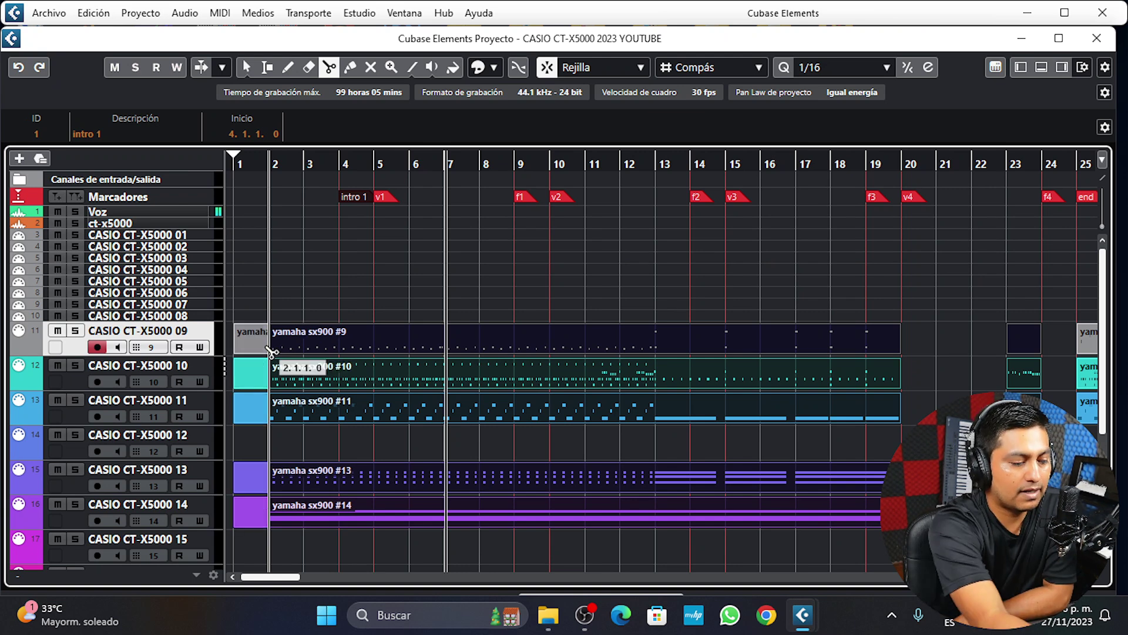
Step: Shift the selected parts one bar later, so the long ones start at bar 3 and the one-bar ones at bar 24
key(1)
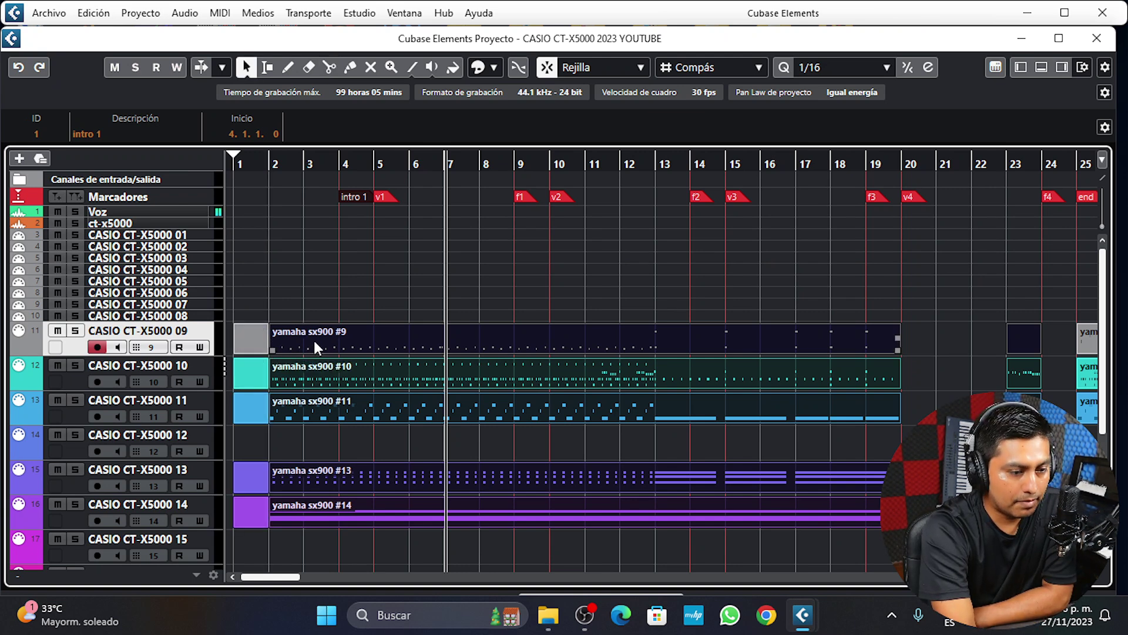
mouse_move(311, 335)
mouse_down()
mouse_move(367, 336)
mouse_move(334, 339)
mouse_up()
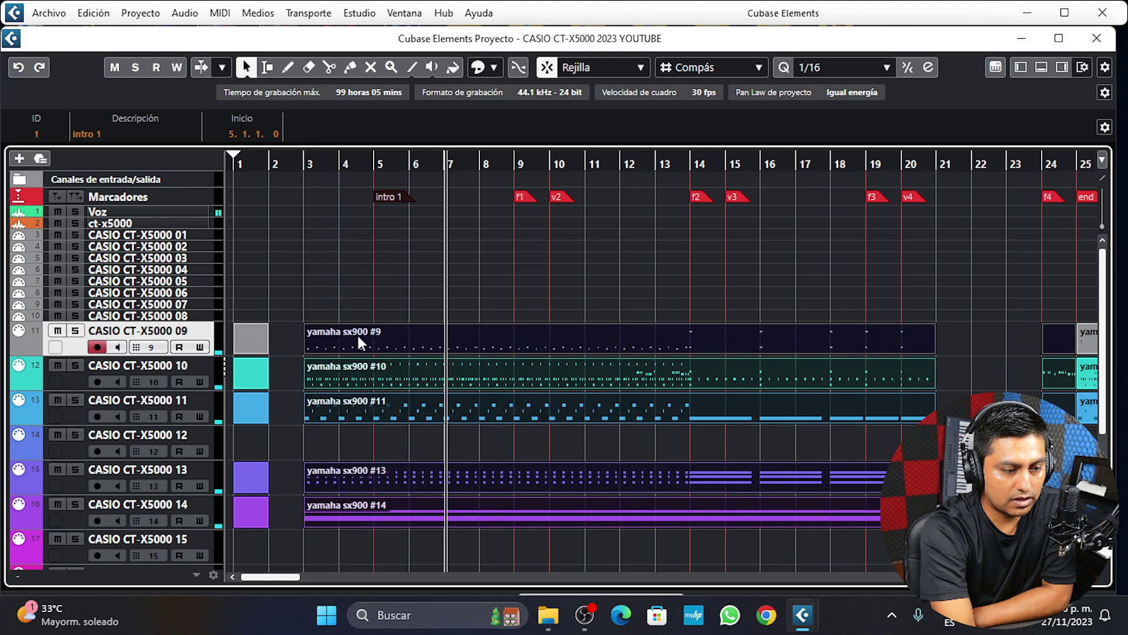
click(520, 264)
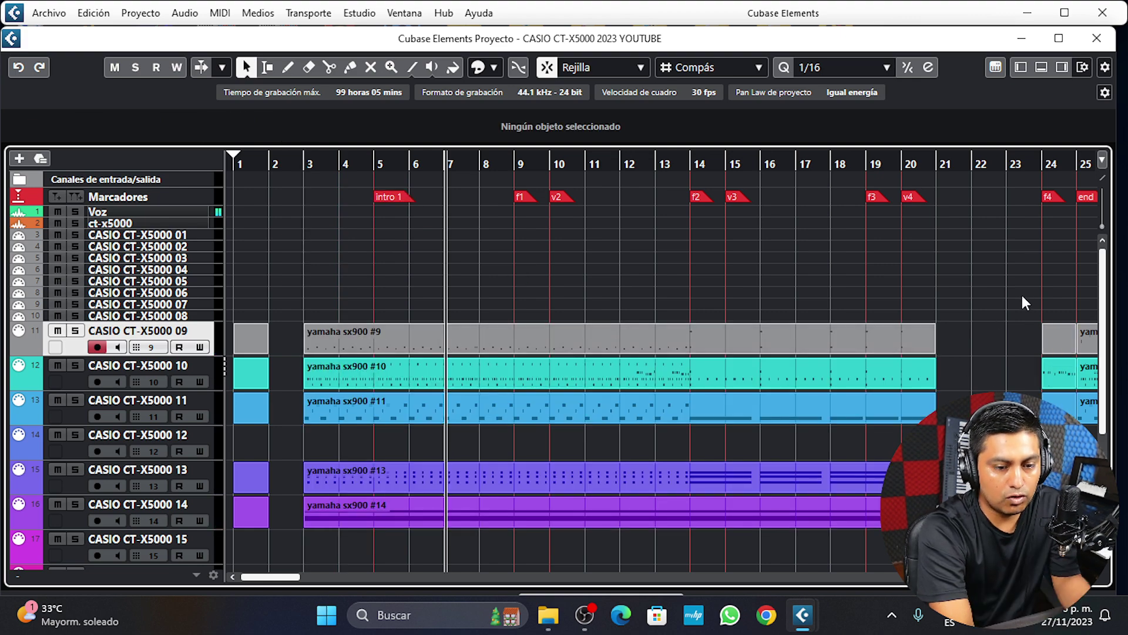
Step: Copy the one-bar parts at the f4 marker in bar 24 into the gap at bar 2
drag(1050, 399, 1065, 398)
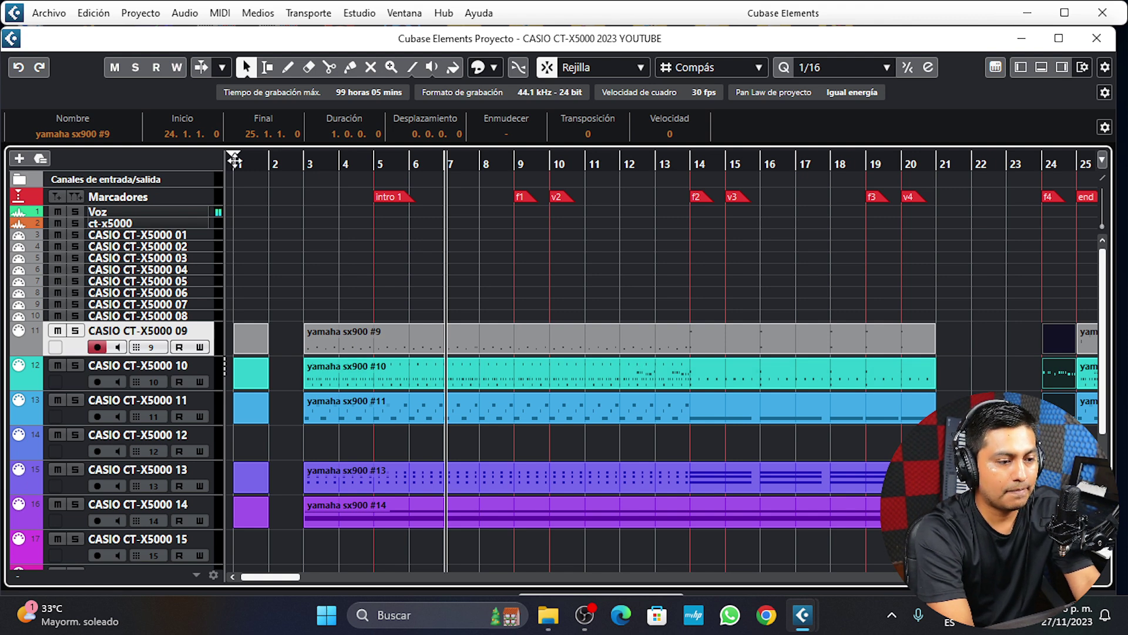
click(271, 165)
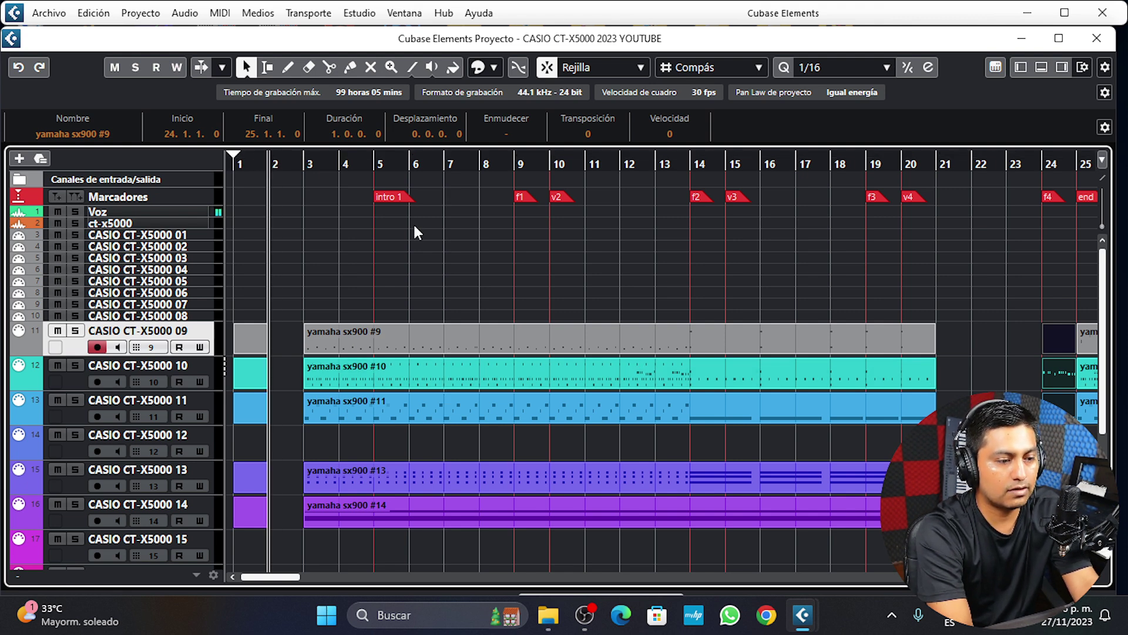
key(ctrl+v)
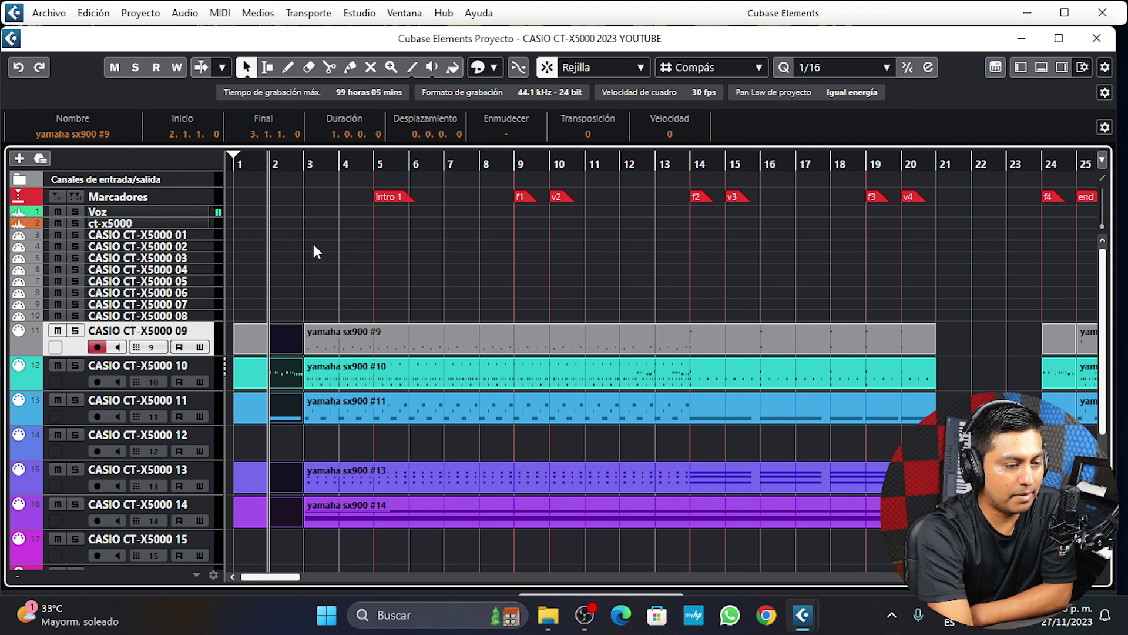
Step: Play the one-bar parts pasted at bar 2, returning the cursor to bar 2 to repeat them
key(space)
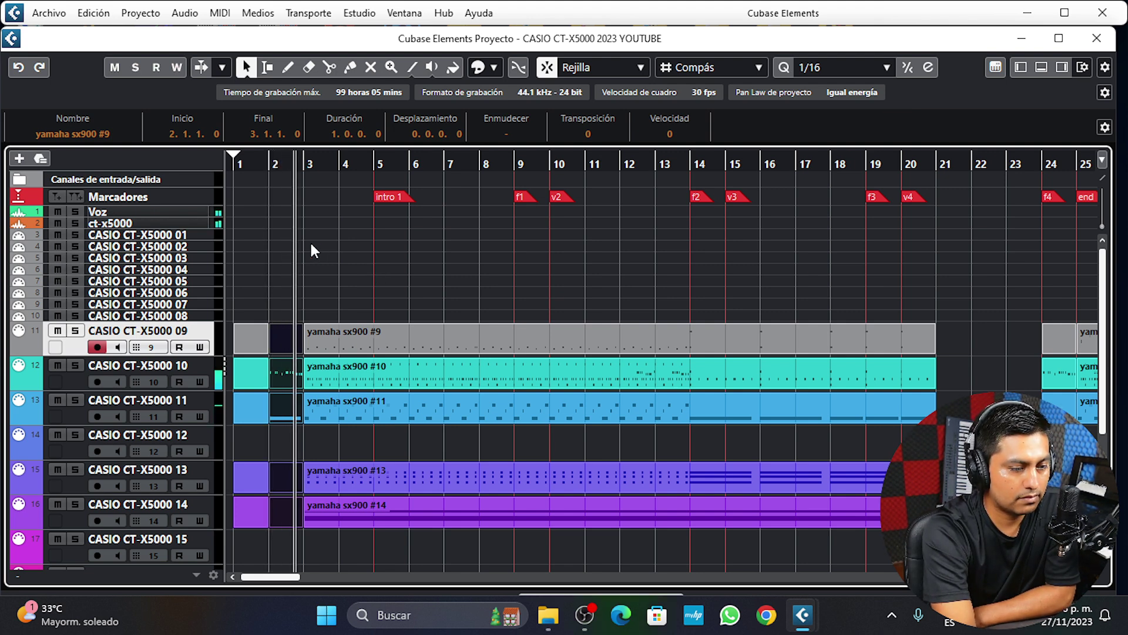
click(271, 163)
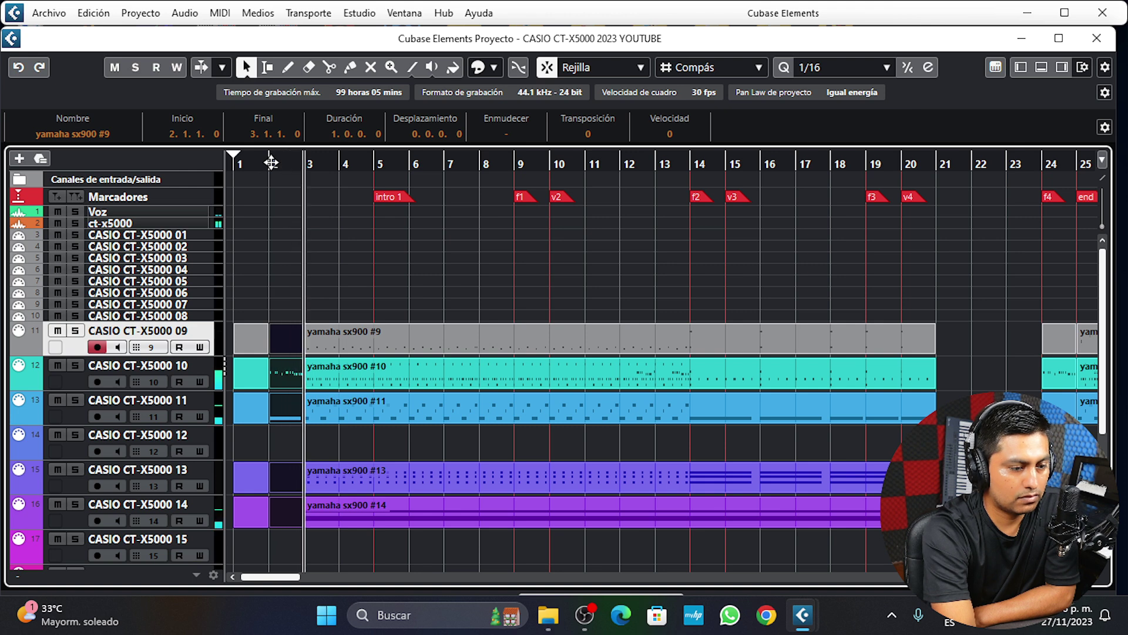
click(271, 164)
key(space)
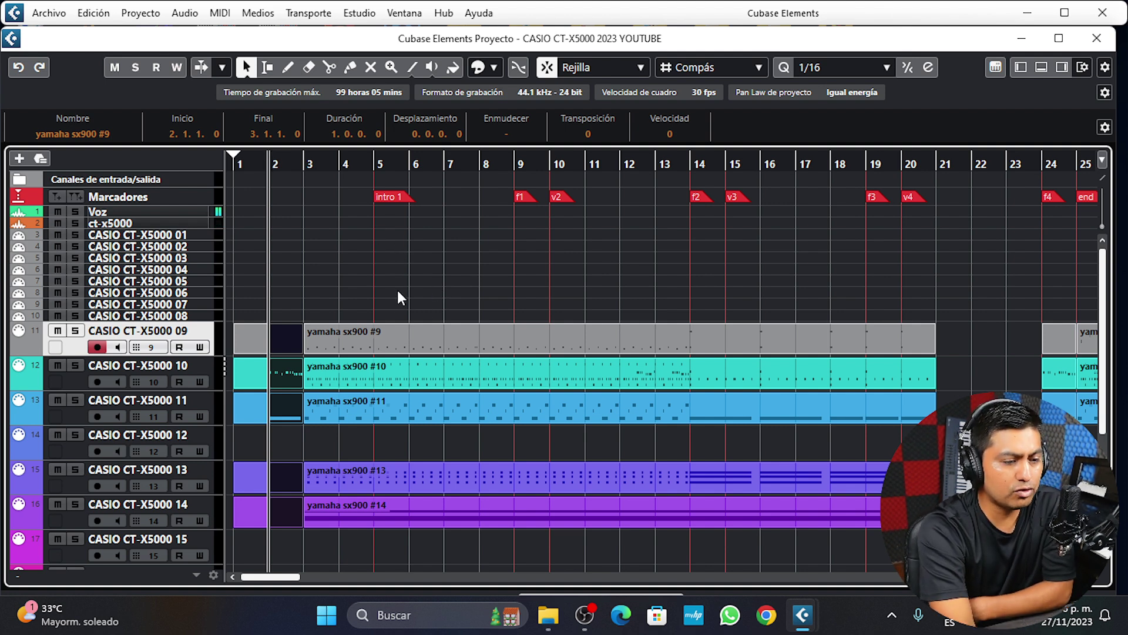
drag(410, 292, 453, 516)
drag(336, 343, 413, 347)
key(ctrl+z)
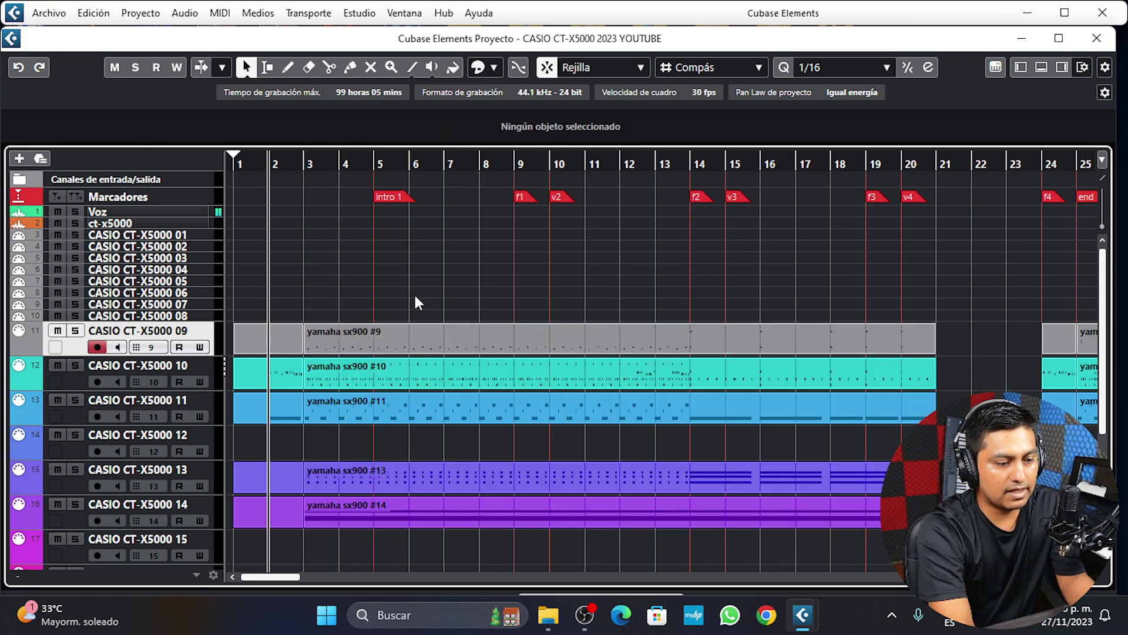
Step: Move the intro 1 marker back to bar 1
drag(410, 290, 434, 538)
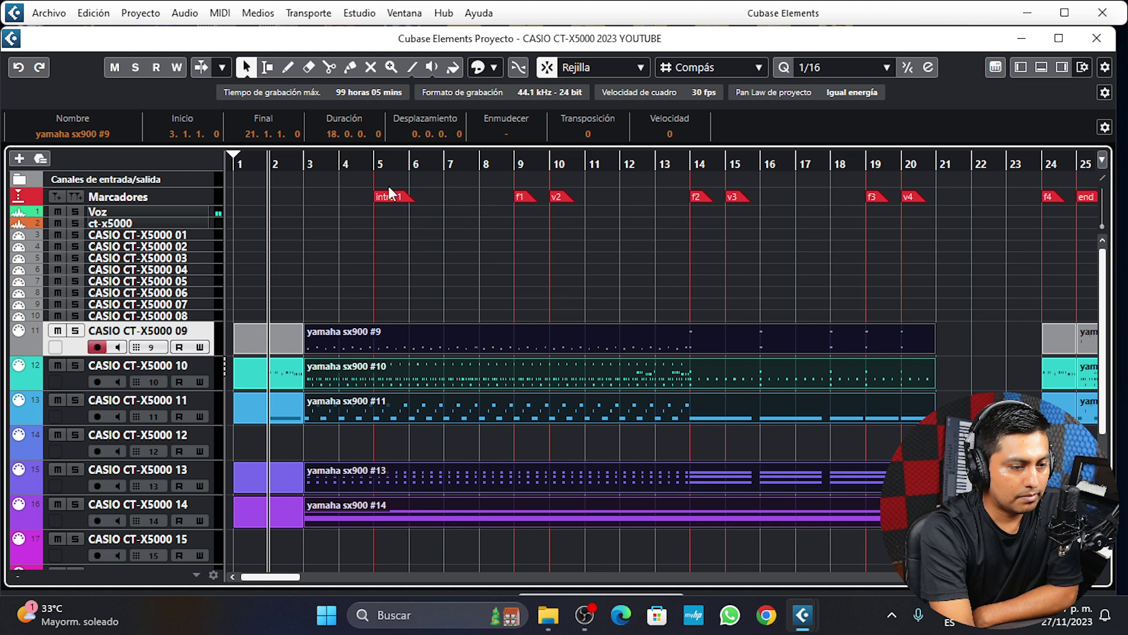
drag(392, 197, 249, 199)
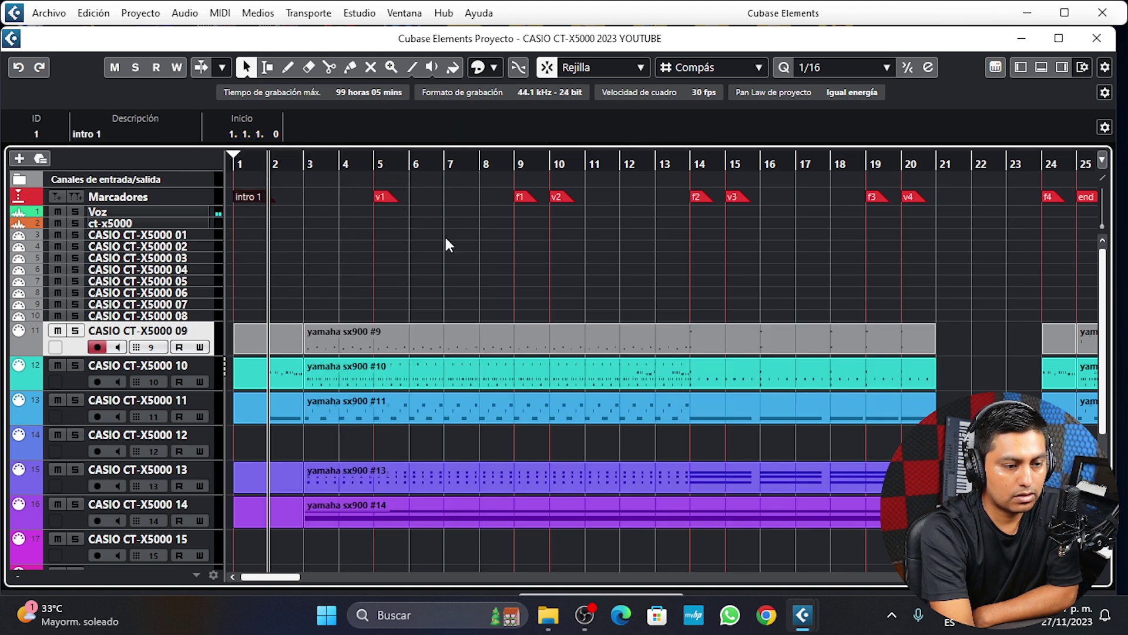
Step: Move the long parts to the v1 marker in bar 5, and return the intro 1 marker to bar 1
drag(411, 276, 453, 514)
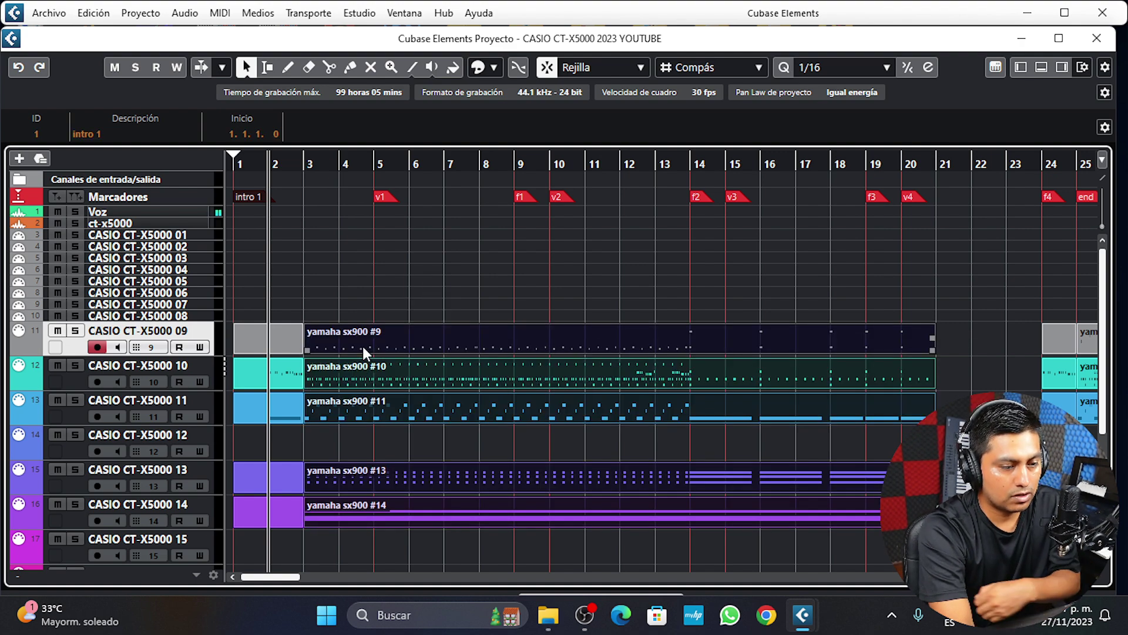
drag(365, 339, 428, 339)
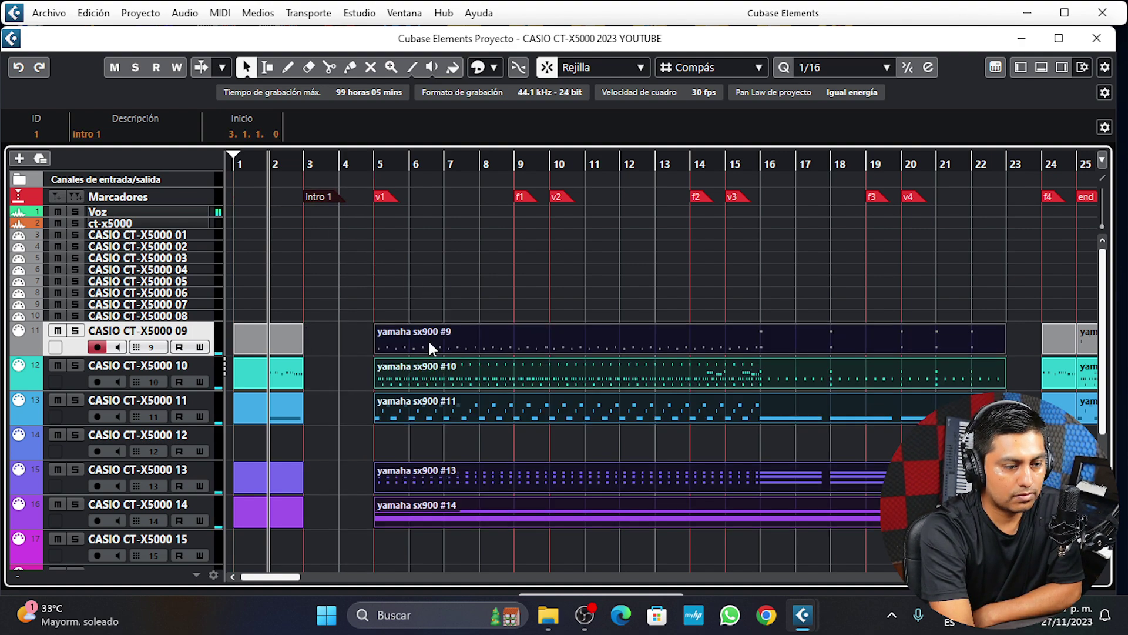
click(390, 264)
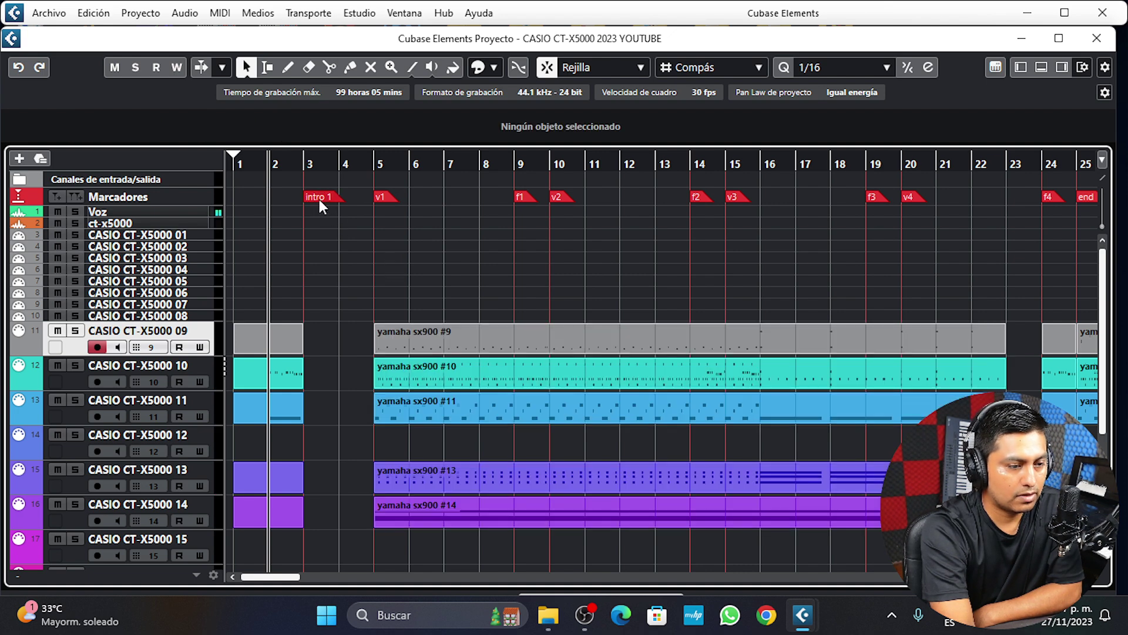
drag(315, 196, 246, 193)
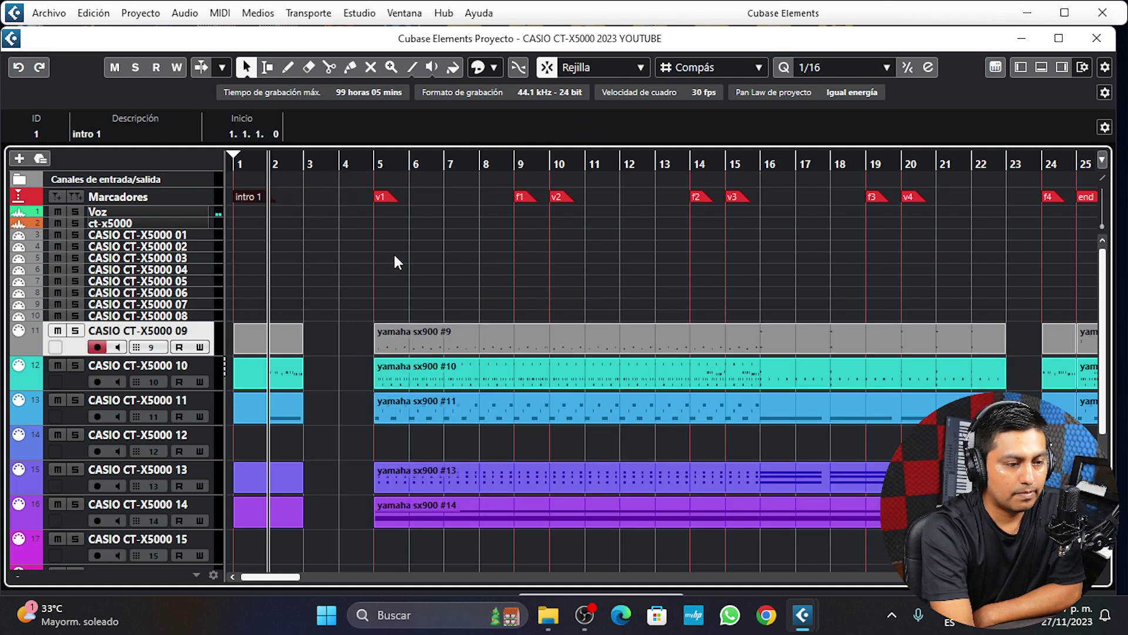
Step: Play the long parts from the v1 marker in bar 5 through to bar 10
drag(283, 576, 288, 580)
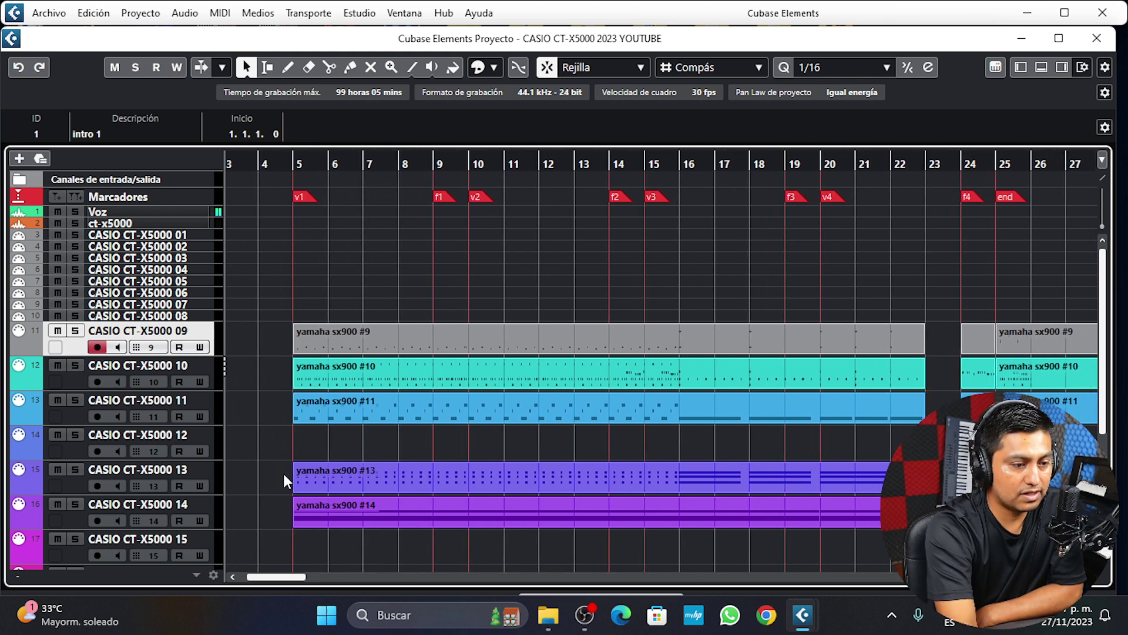
click(295, 166)
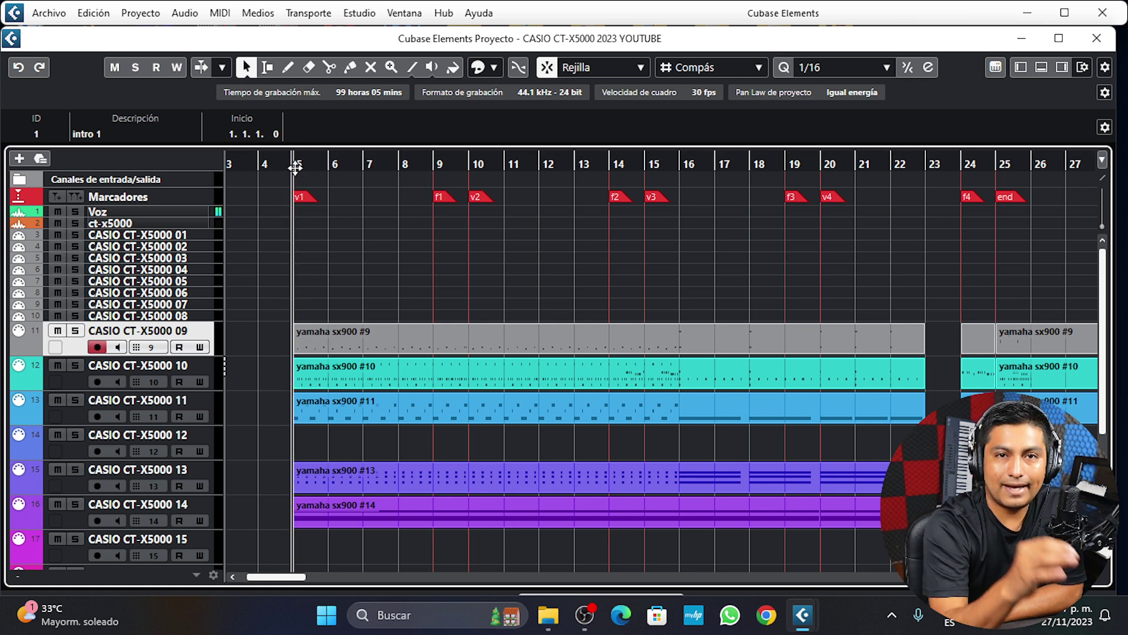
key(space)
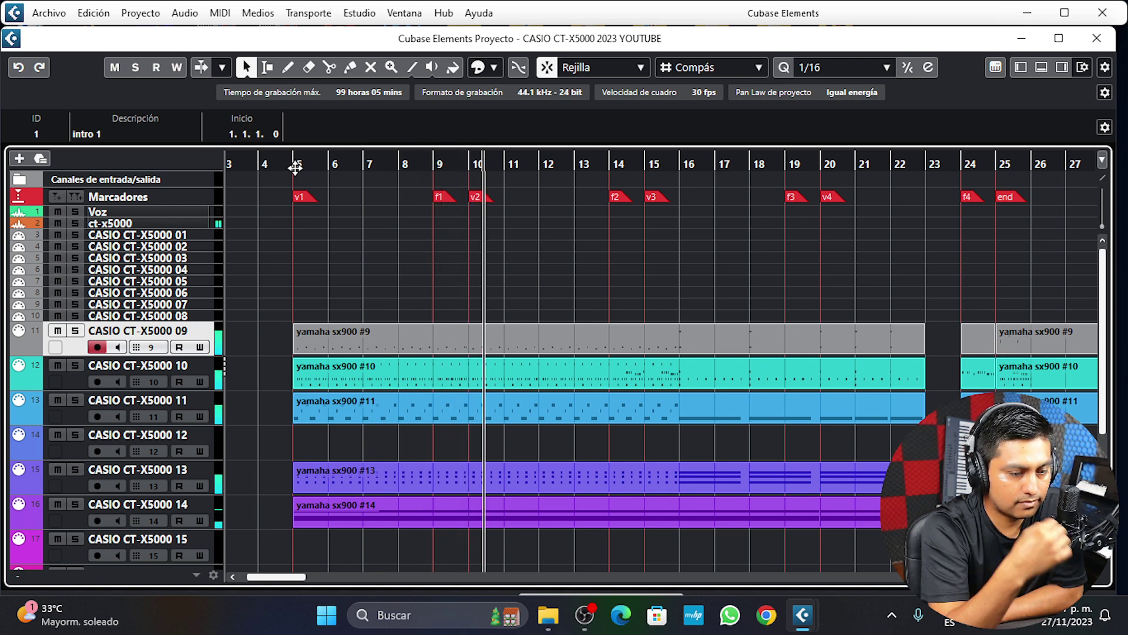
click(444, 369)
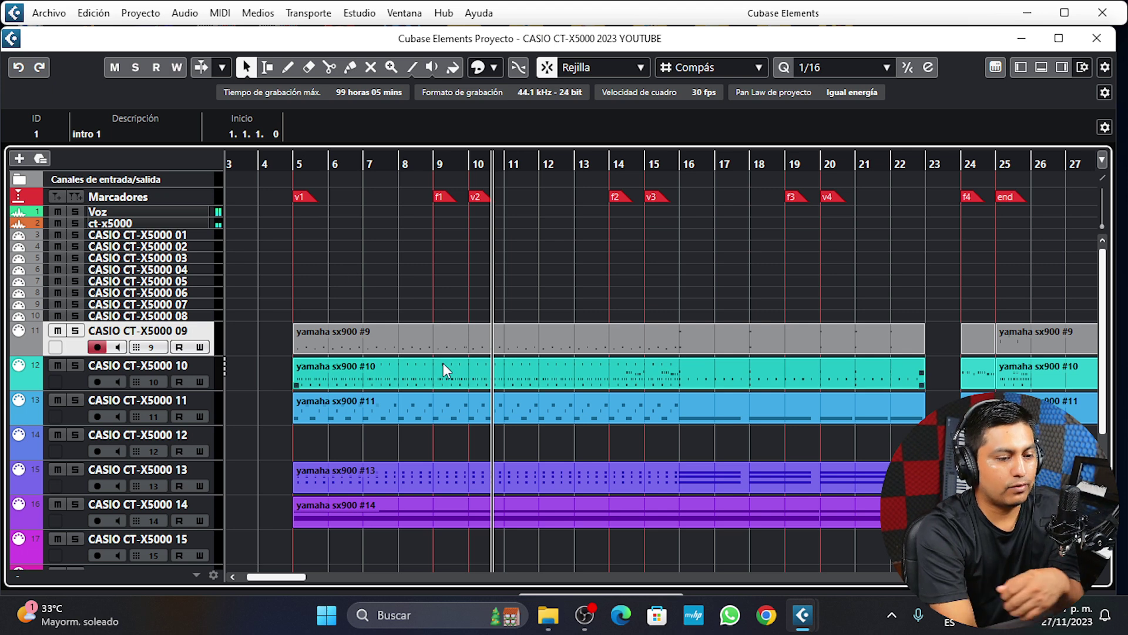
click(459, 333)
click(428, 308)
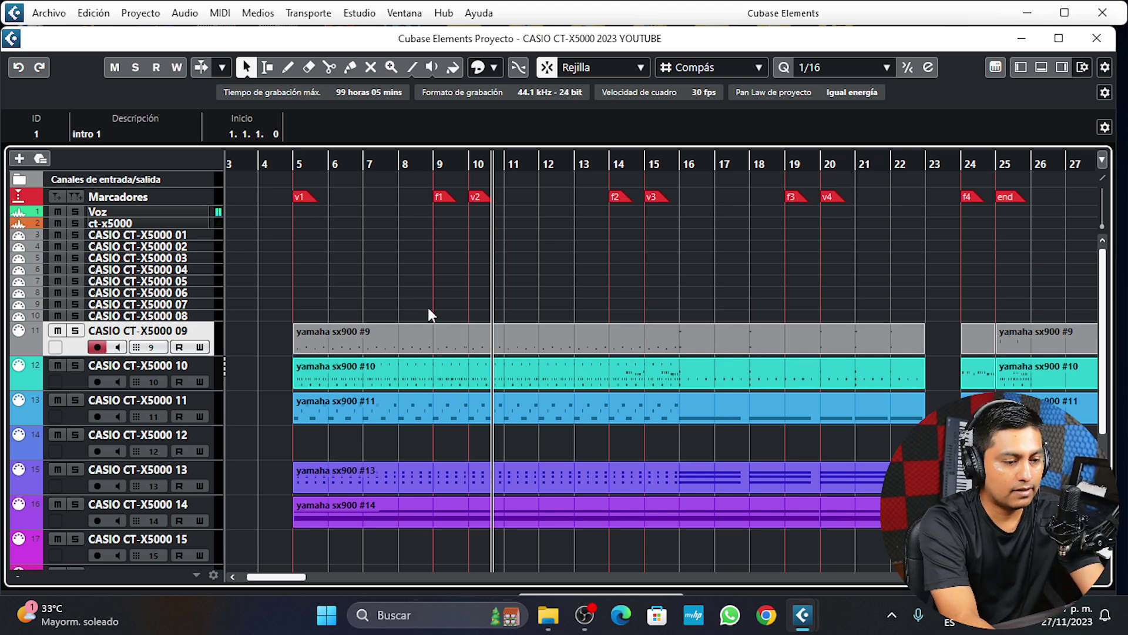
Step: Split the long parts at the f1 marker in bar 9 and move the remainder to the v2 marker in bar 10
drag(377, 264, 436, 541)
key(3)
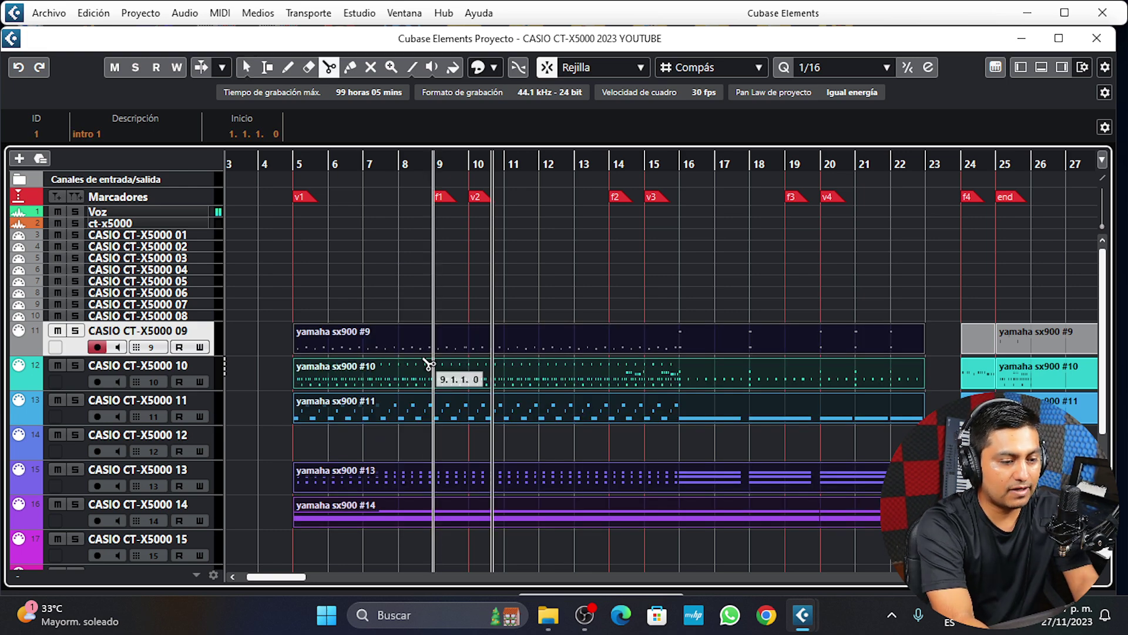
click(438, 355)
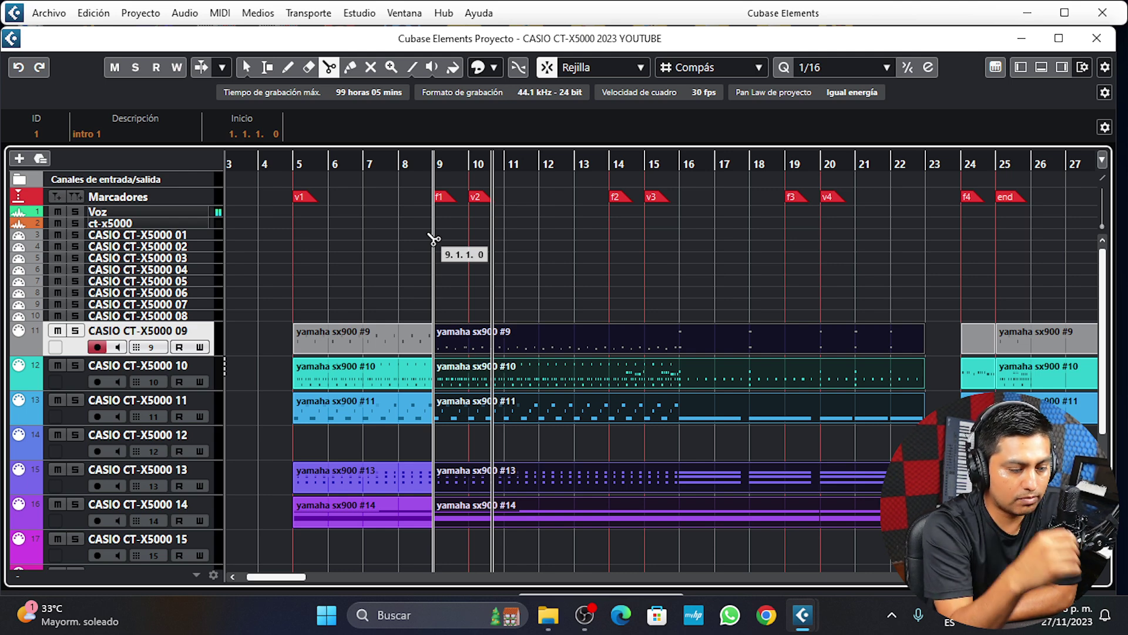
key(1)
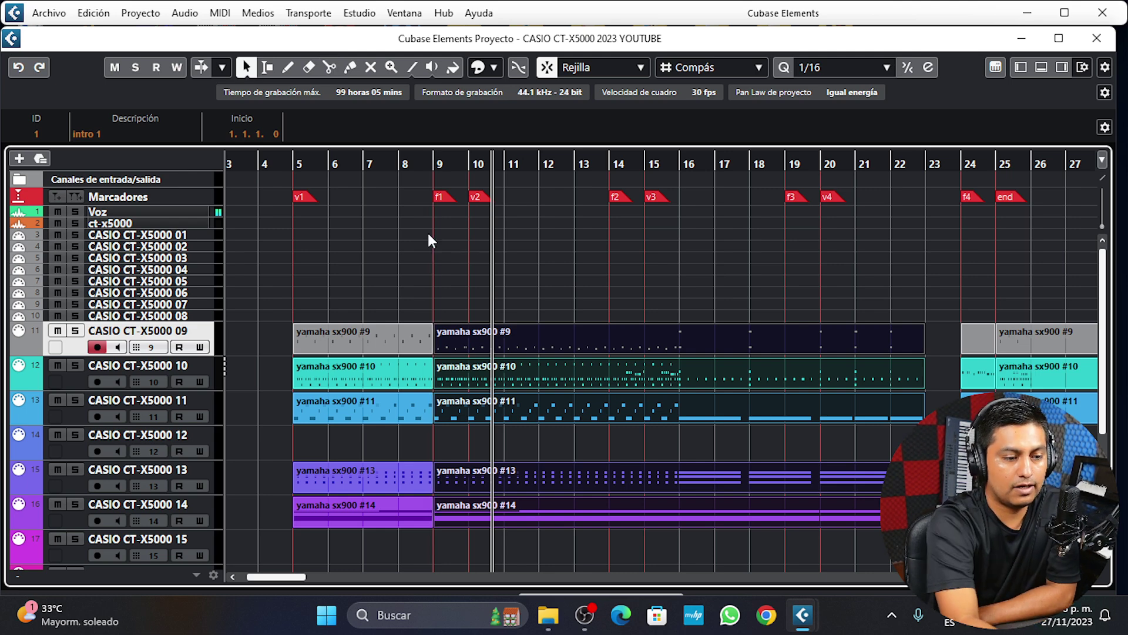
drag(495, 336, 520, 337)
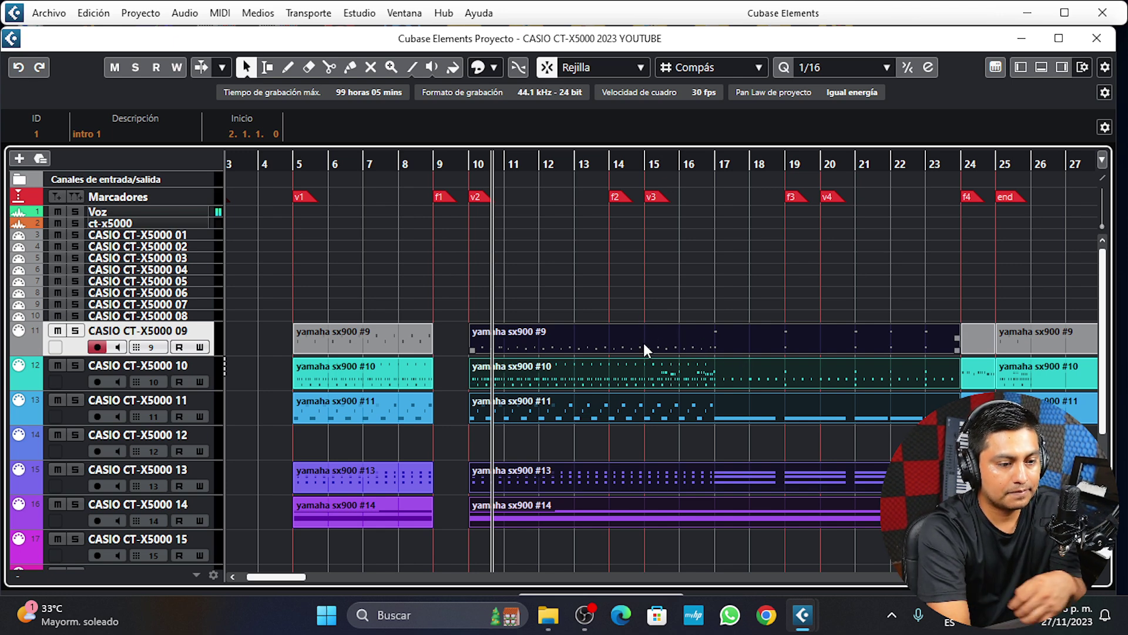
Step: Play the parts from bar 10 and split them on all tracks at bars 14, 15, 16 and 17
click(471, 167)
key(space)
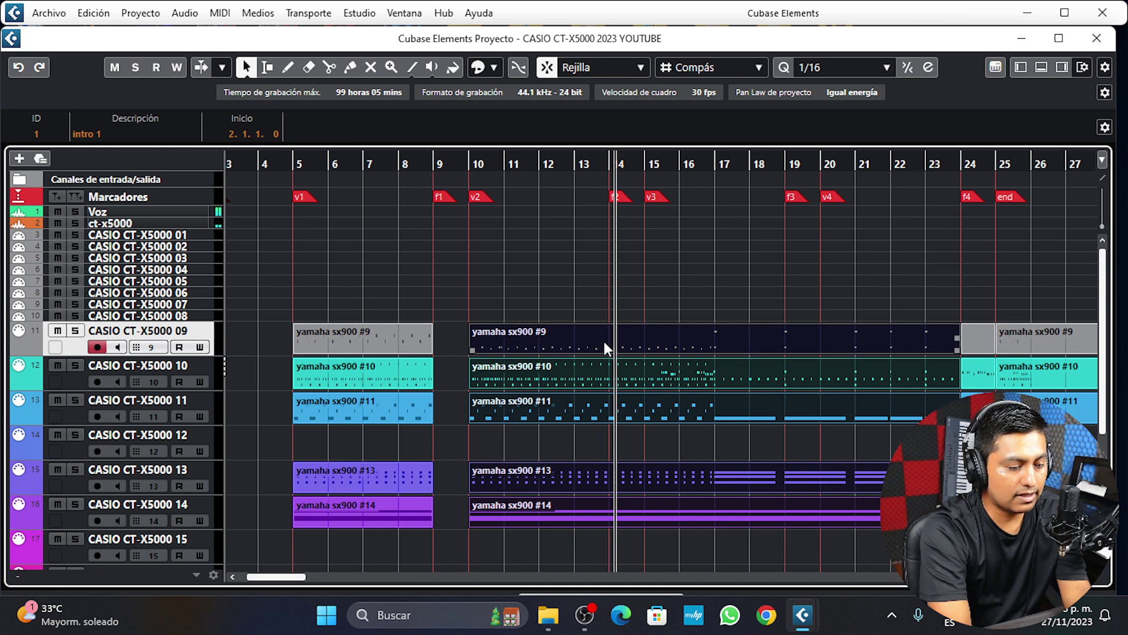
key(3)
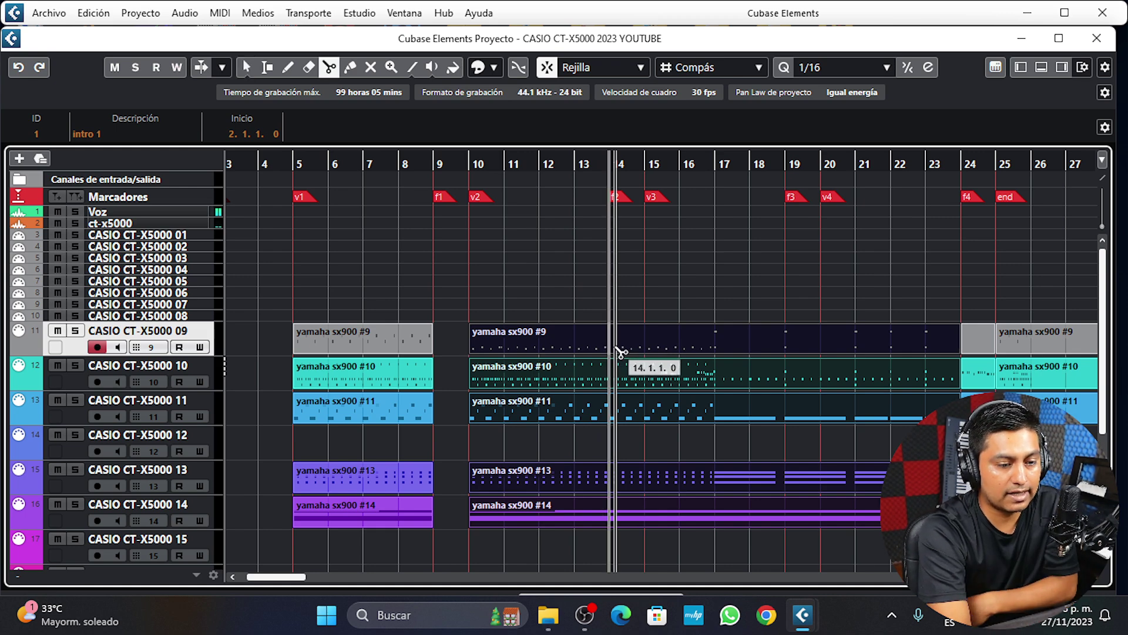
click(611, 346)
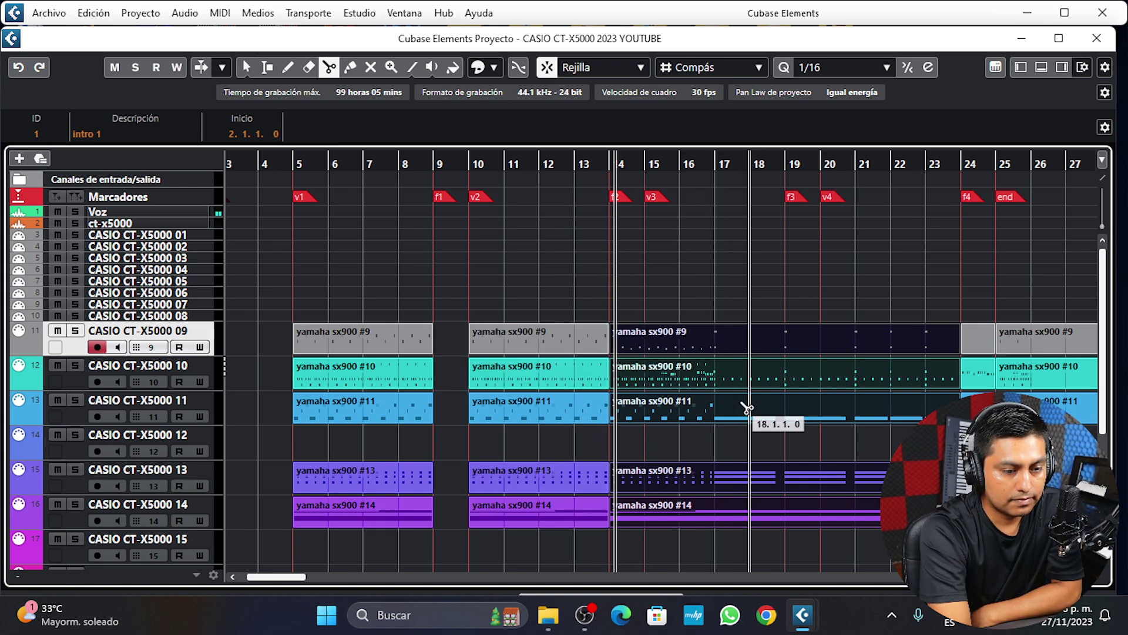
click(651, 353)
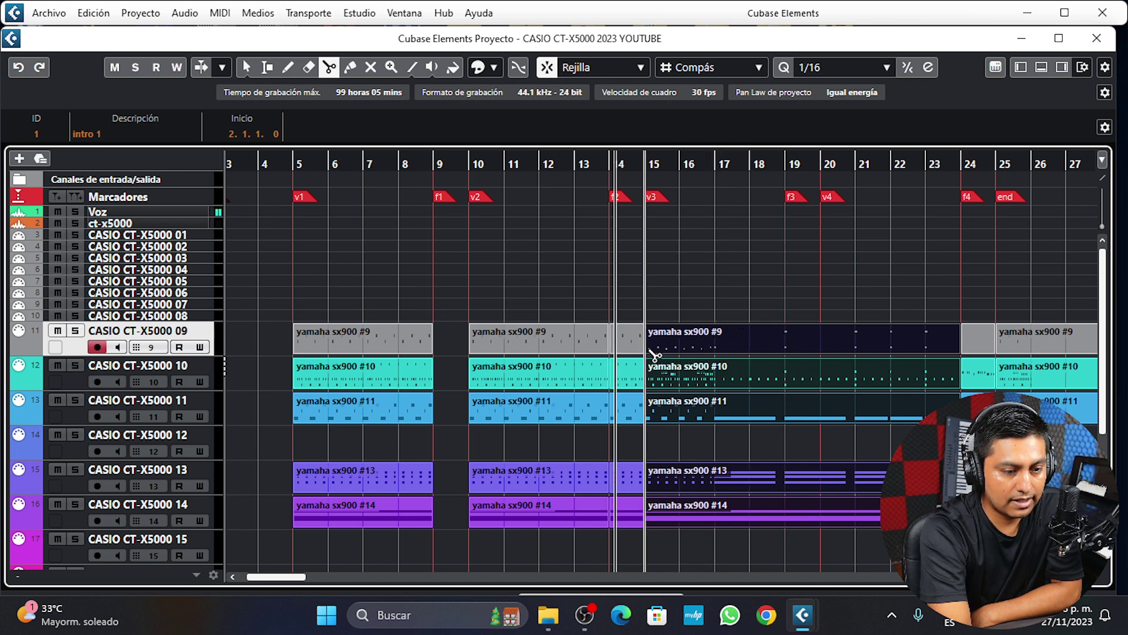
click(689, 354)
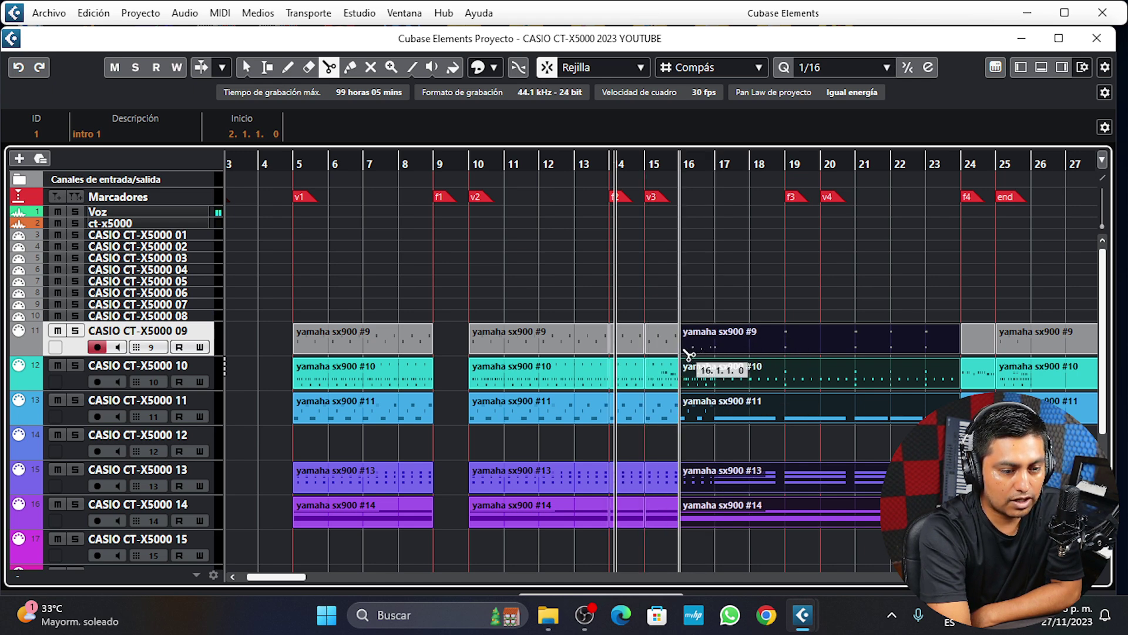
click(724, 354)
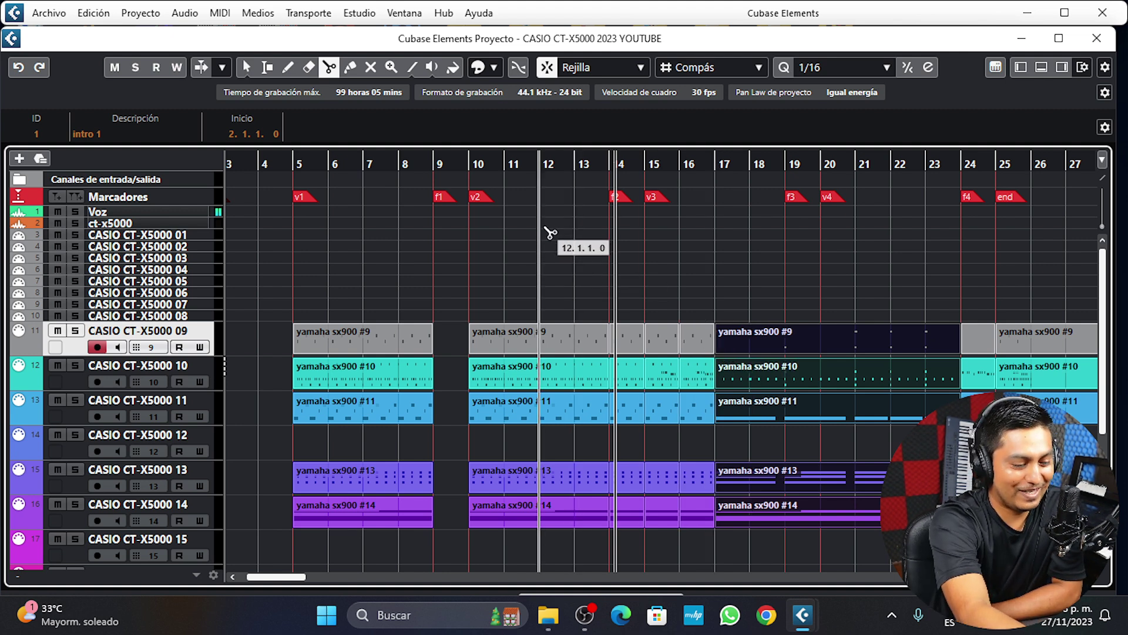
key(1)
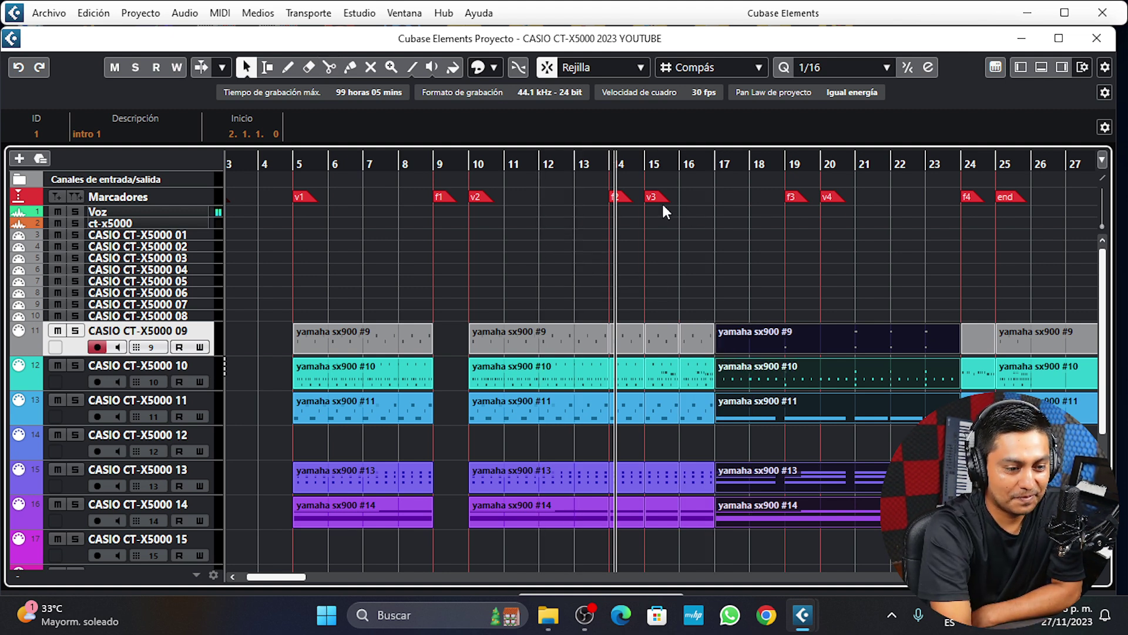
Step: Audition bars 14 and 15, and move the one-bar parts from bar 15 to the f1 marker in bar 9
click(612, 160)
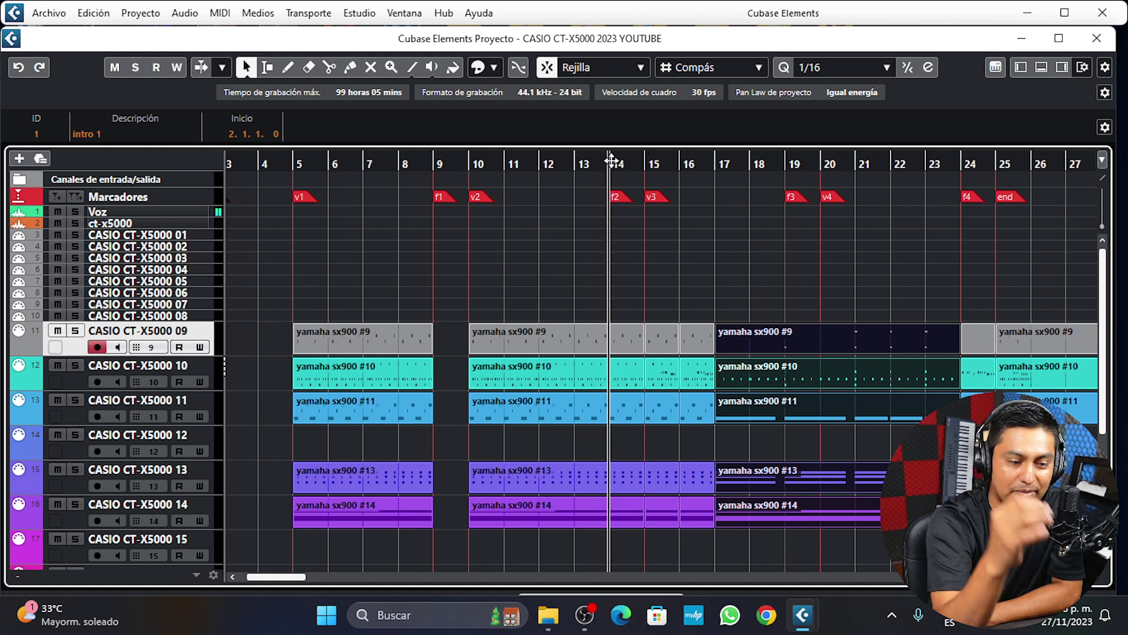
key(space)
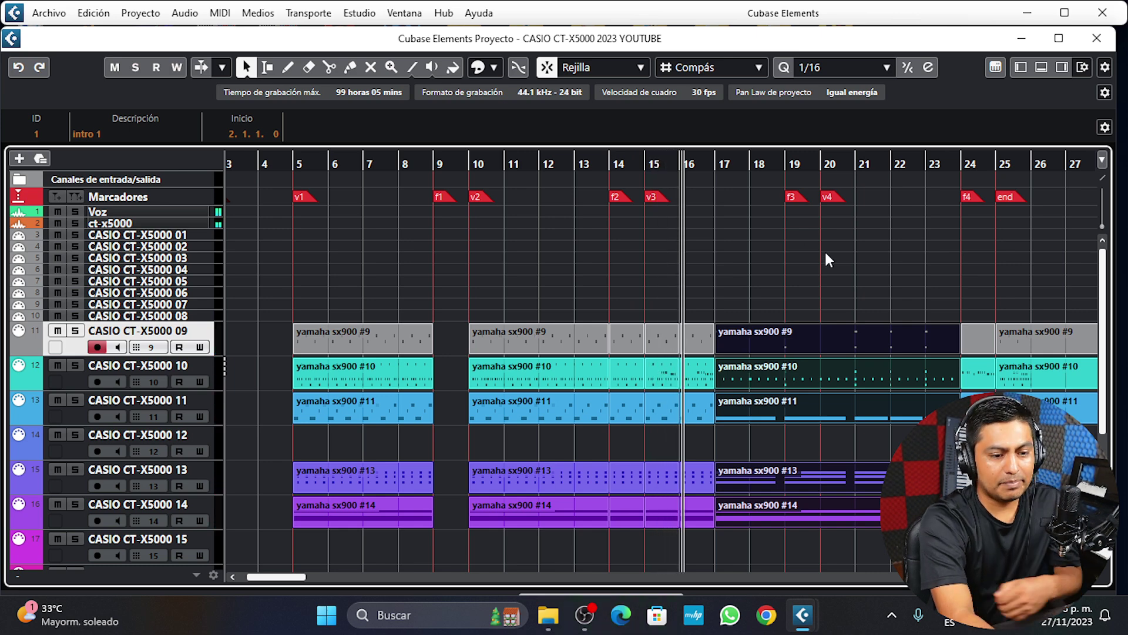
drag(649, 290, 664, 553)
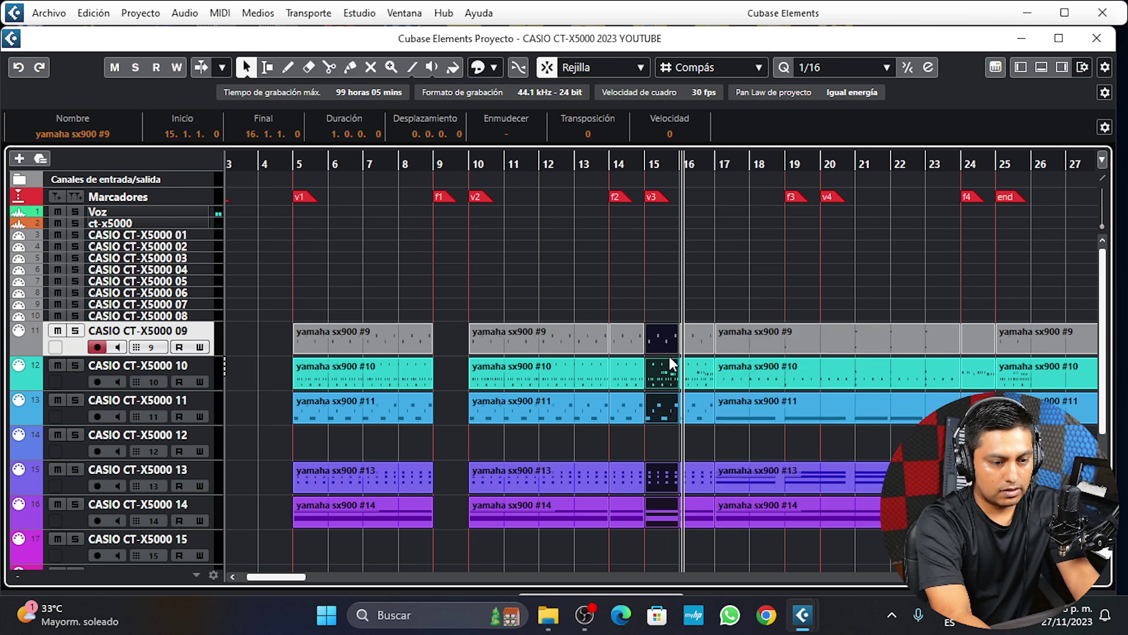
drag(661, 339, 449, 340)
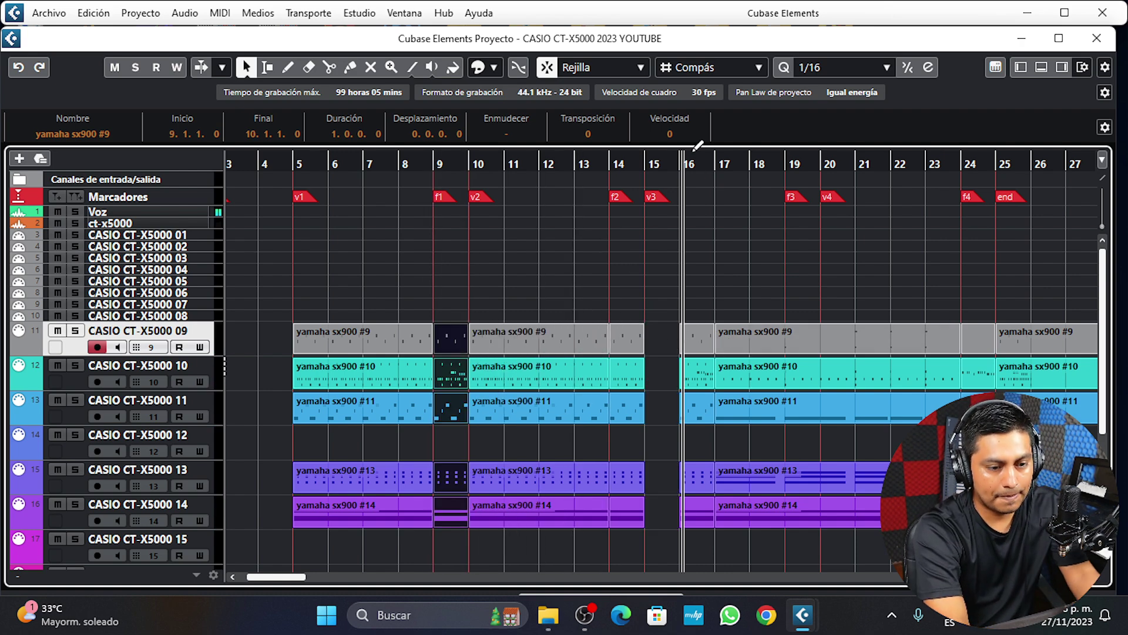
Step: Play the fill parts in bar 9 and the one-bar parts in bar 16 to compare them
click(433, 162)
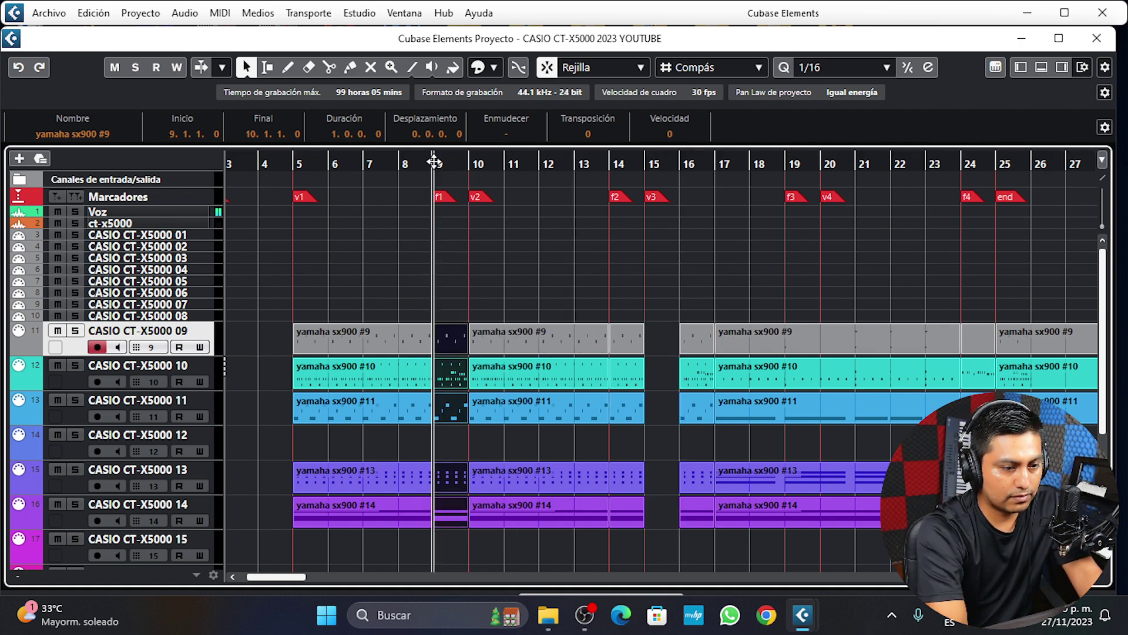
key(space)
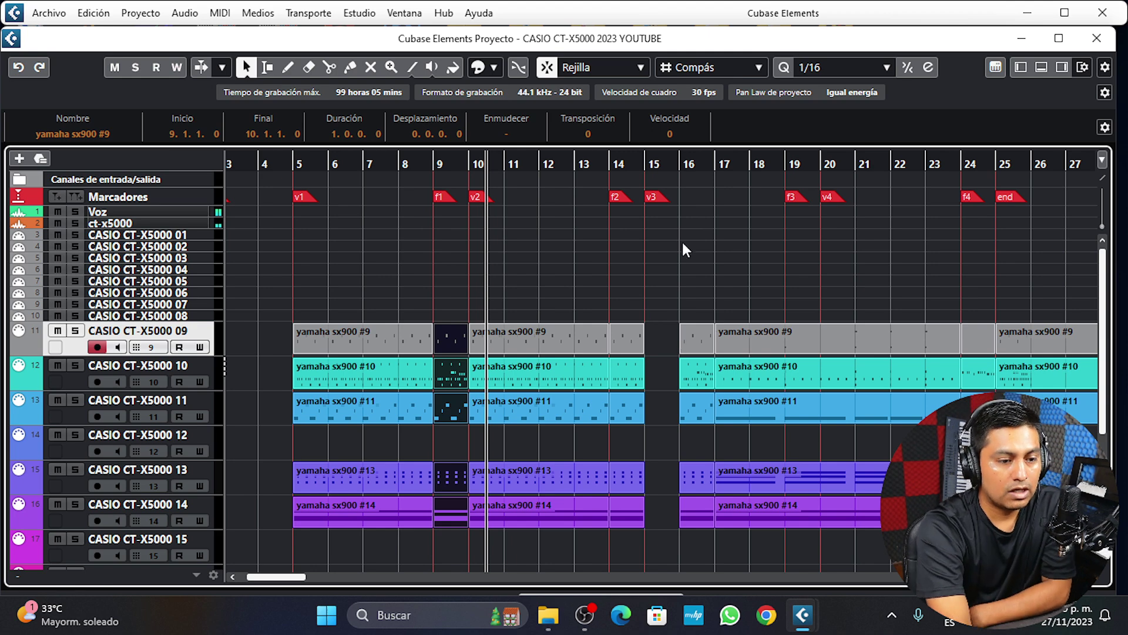
click(685, 162)
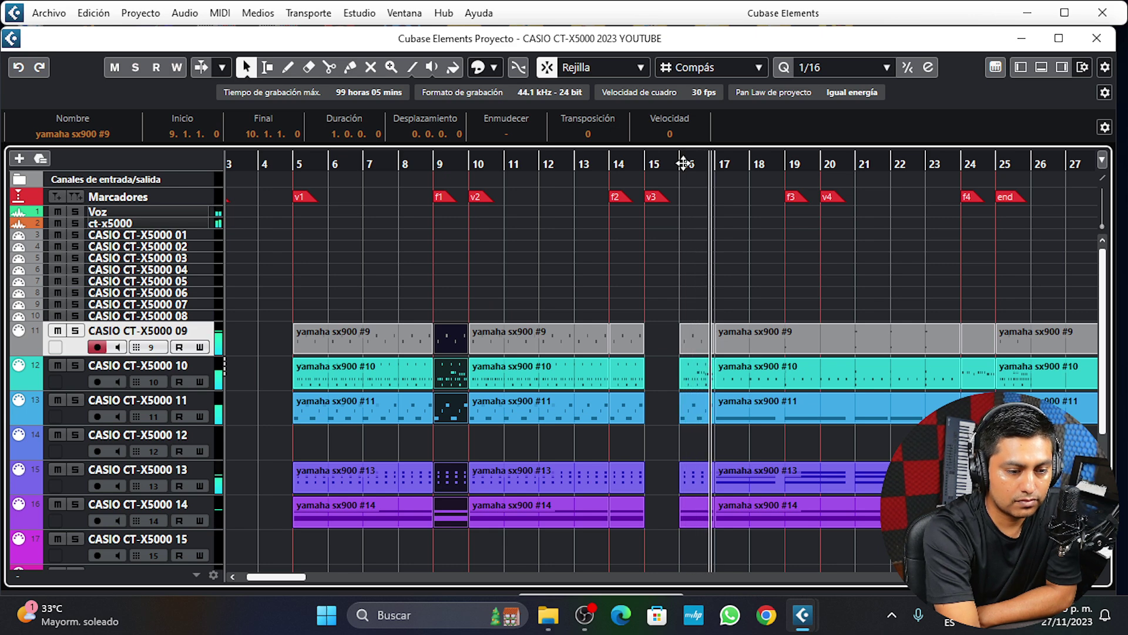
click(645, 262)
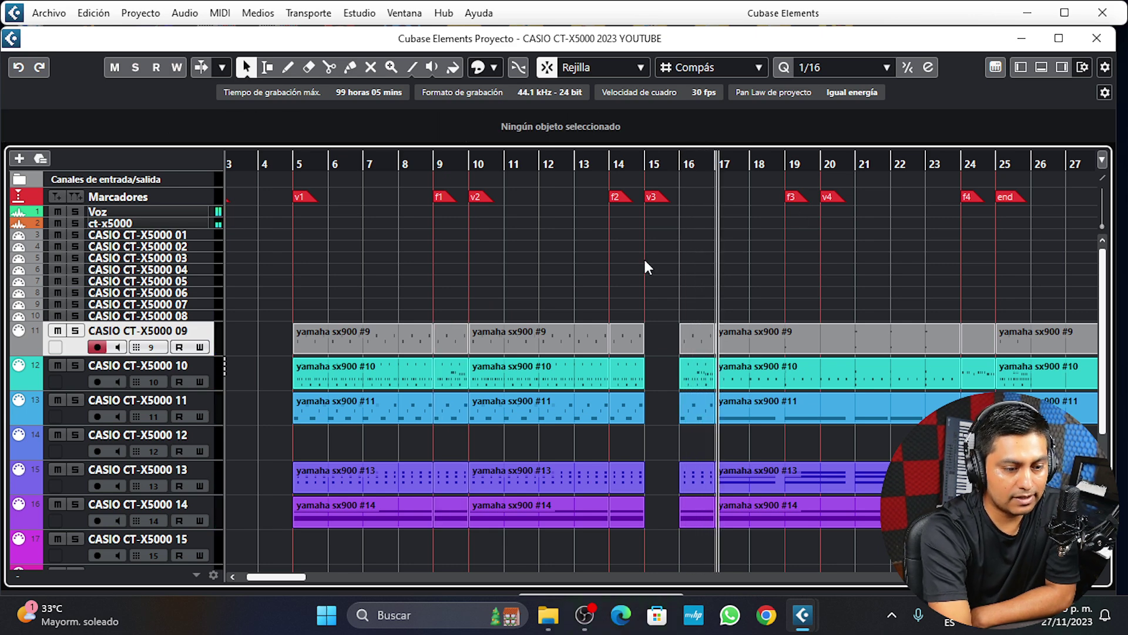
Step: Move the one-bar parts from bar 14 to the v3 marker in bar 15, and those from bar 16 to the f2 marker in bar 14
drag(622, 294, 639, 534)
drag(621, 339, 641, 343)
click(698, 290)
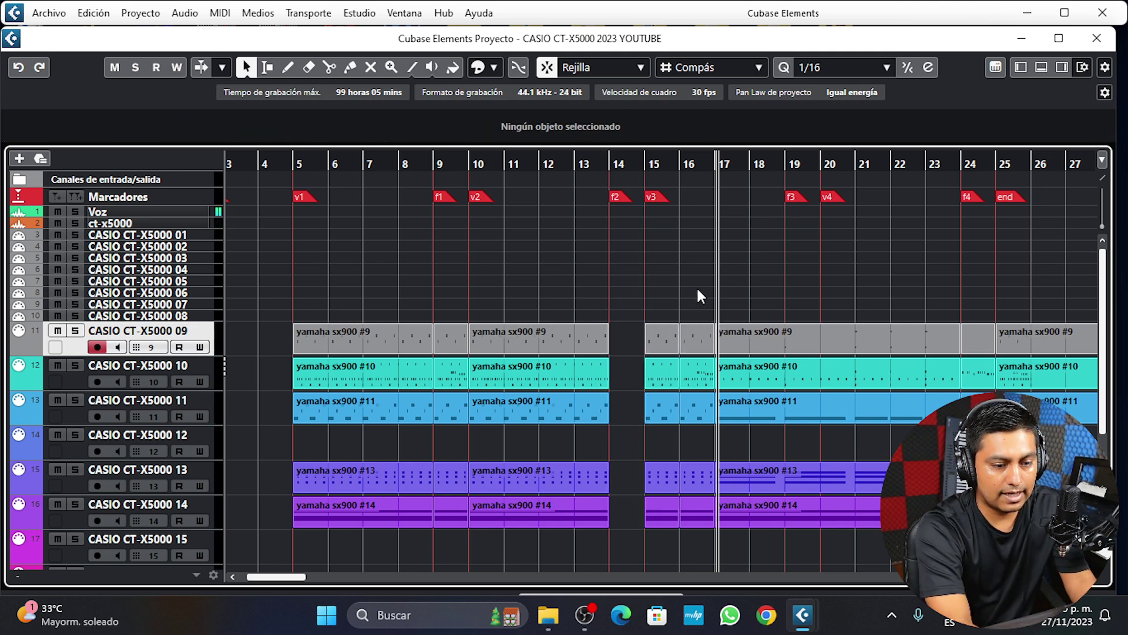
drag(697, 289, 701, 536)
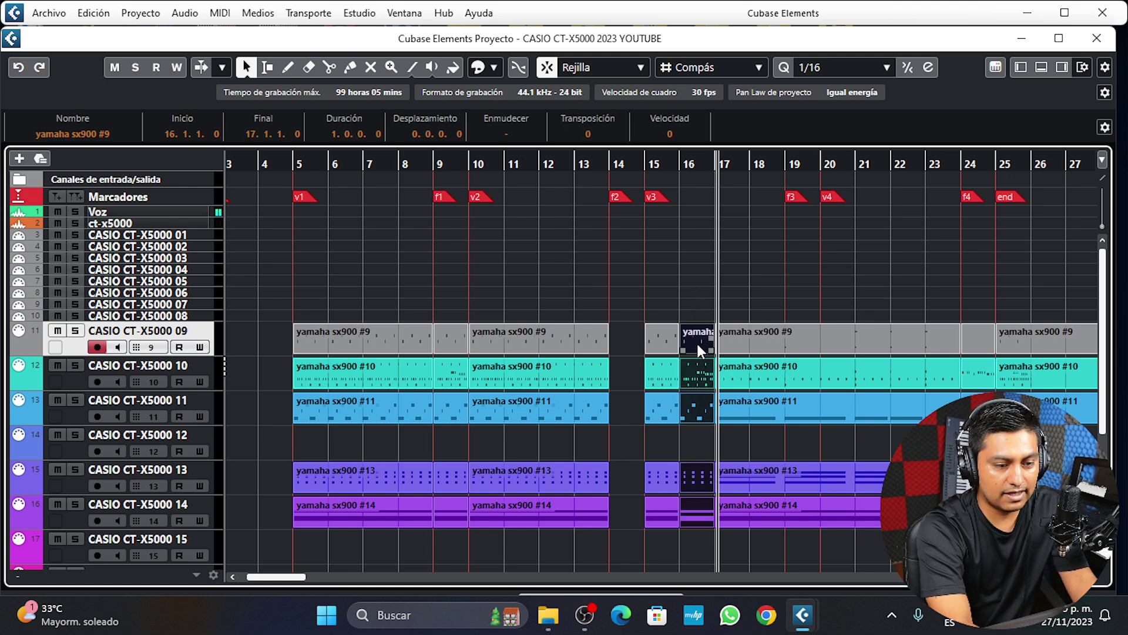
drag(696, 336, 629, 340)
Step: Play the arrangement from bars 14, 17, 23 and 24 to check the rearranged fill and the remaining sections
click(612, 166)
key(space)
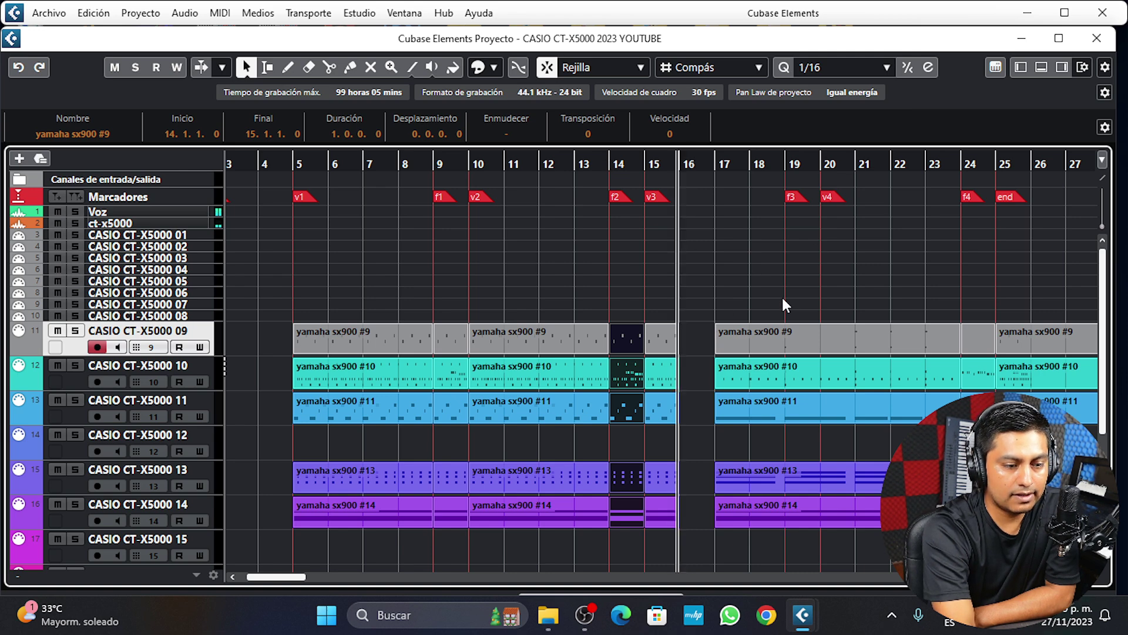
scroll(782, 295, right, 6)
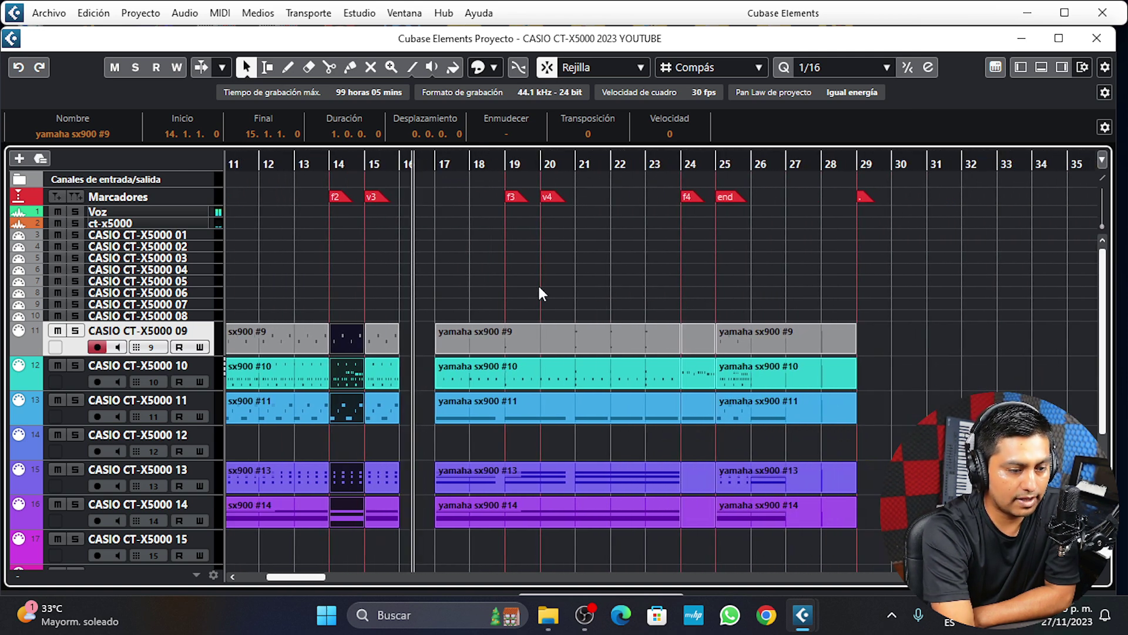
click(437, 163)
key(space)
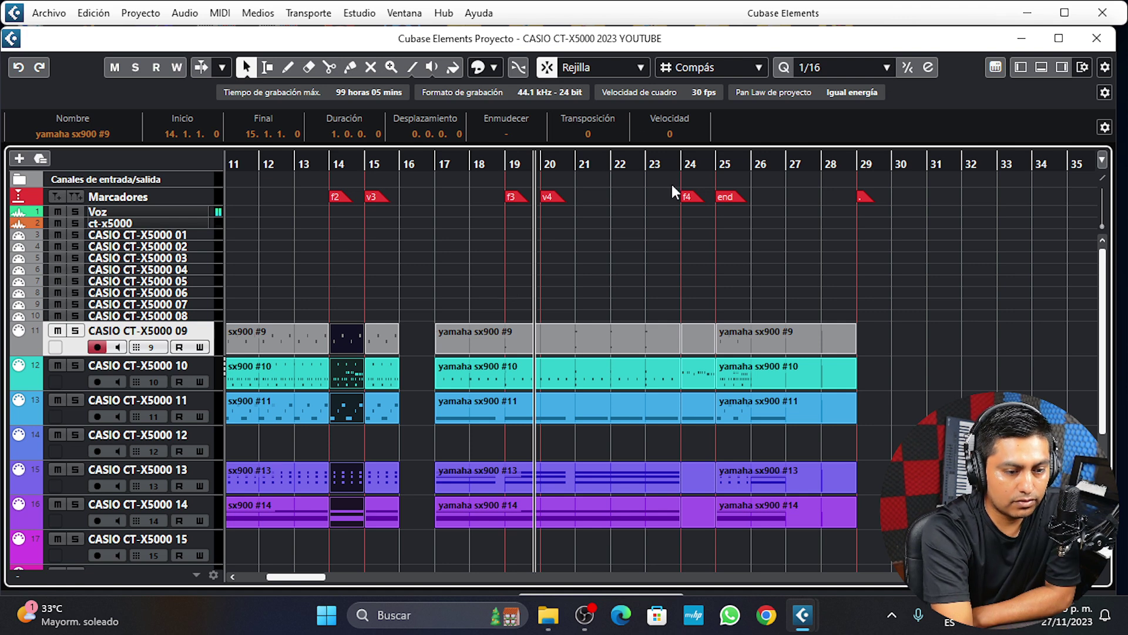
click(646, 160)
key(space)
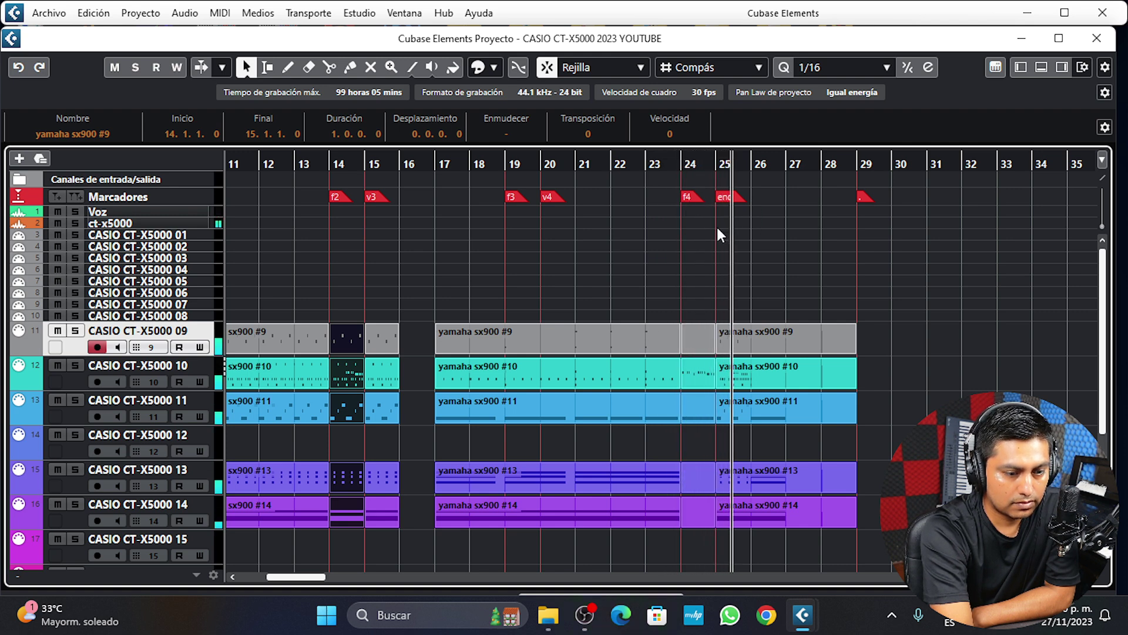
click(683, 160)
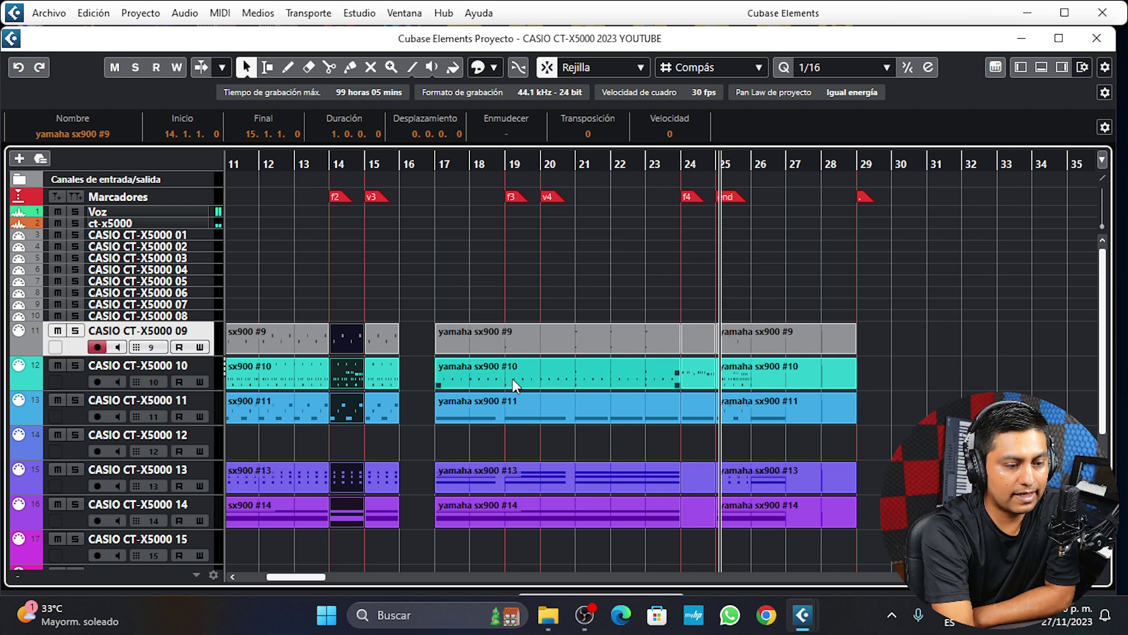
Step: Play from bar 17, split the parts spanning bars 17 to 24 at bar 21, and delete the pieces from bar 21 to 24
click(436, 163)
key(space)
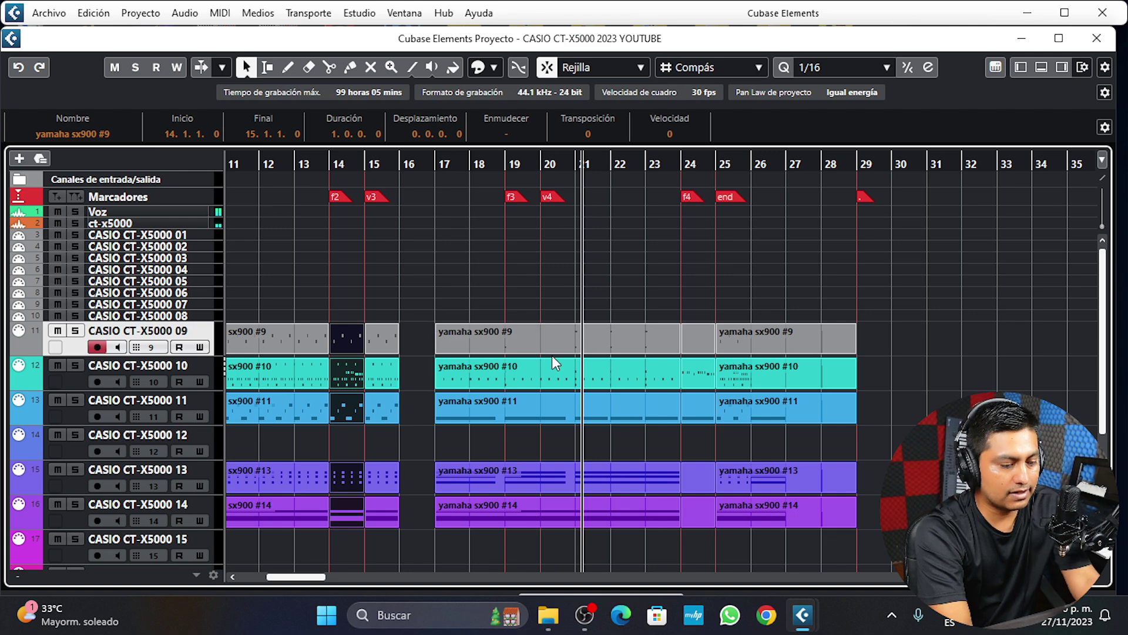
click(521, 285)
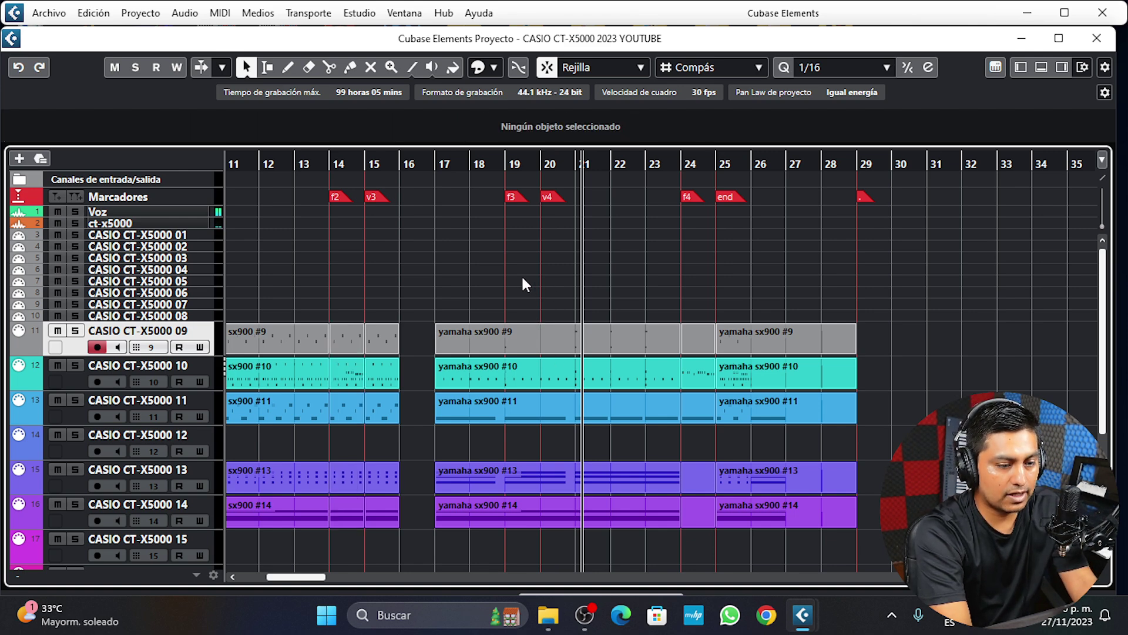
drag(521, 285, 542, 513)
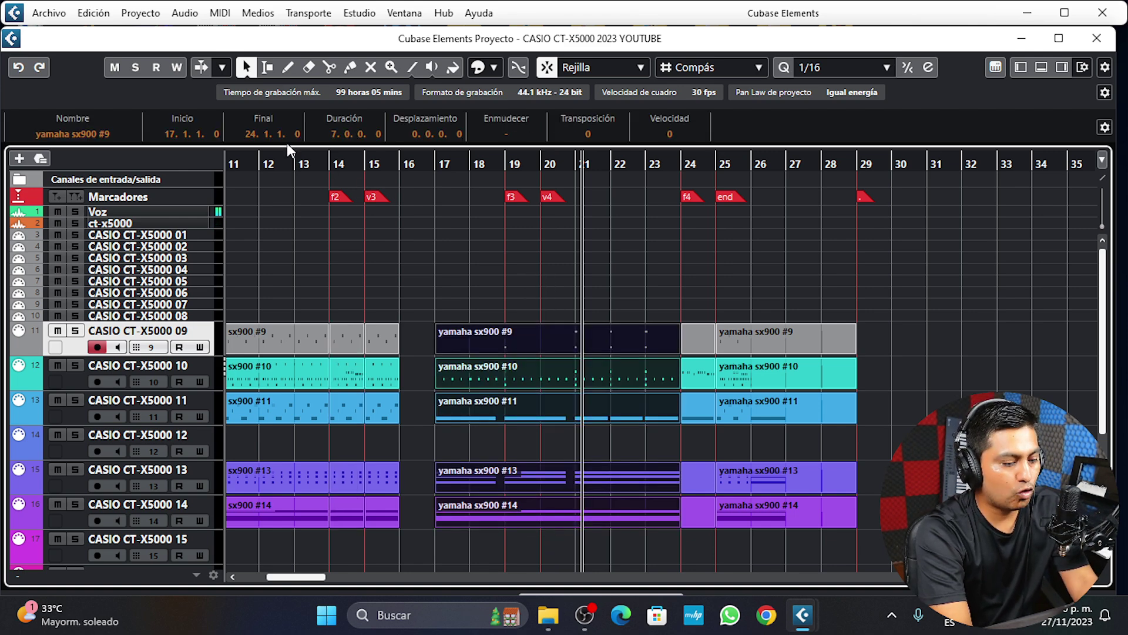
key(3)
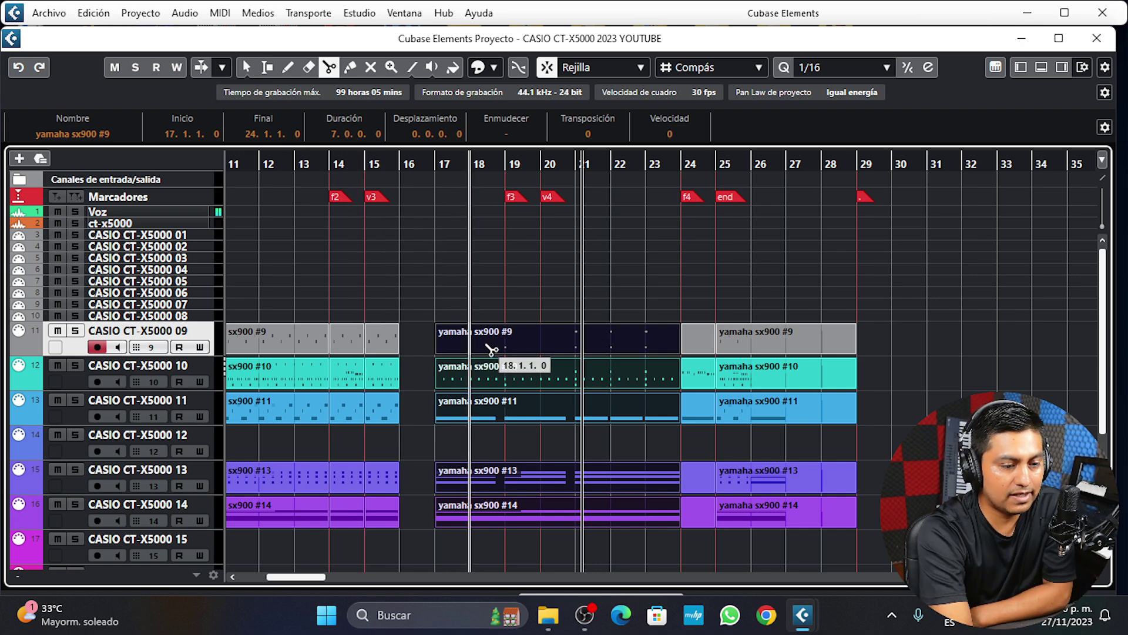
click(577, 343)
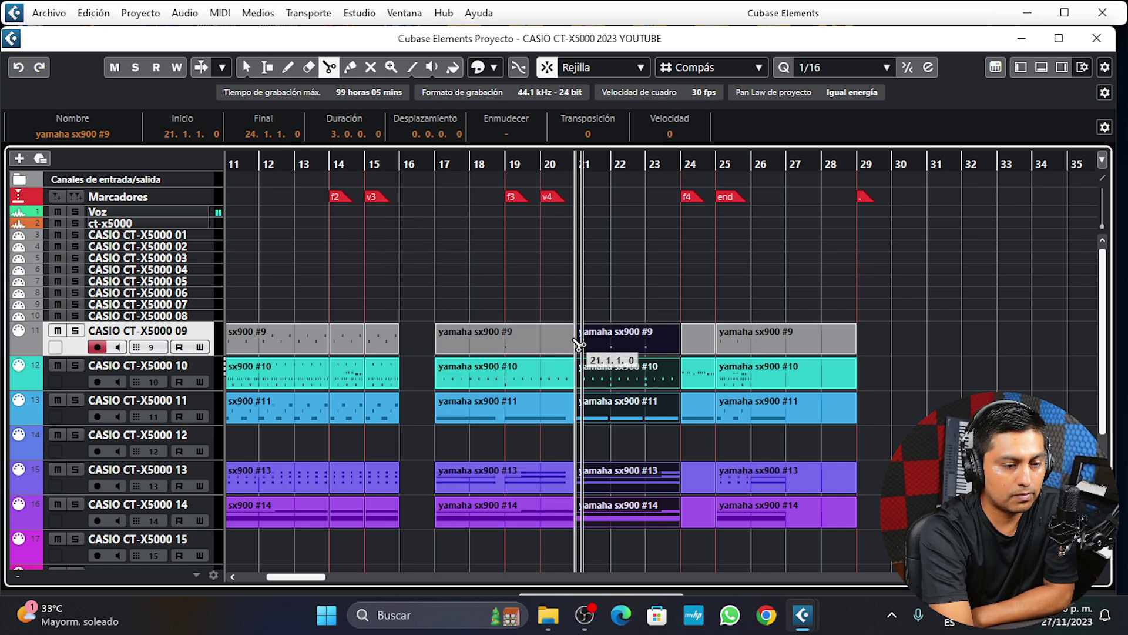
click(609, 308)
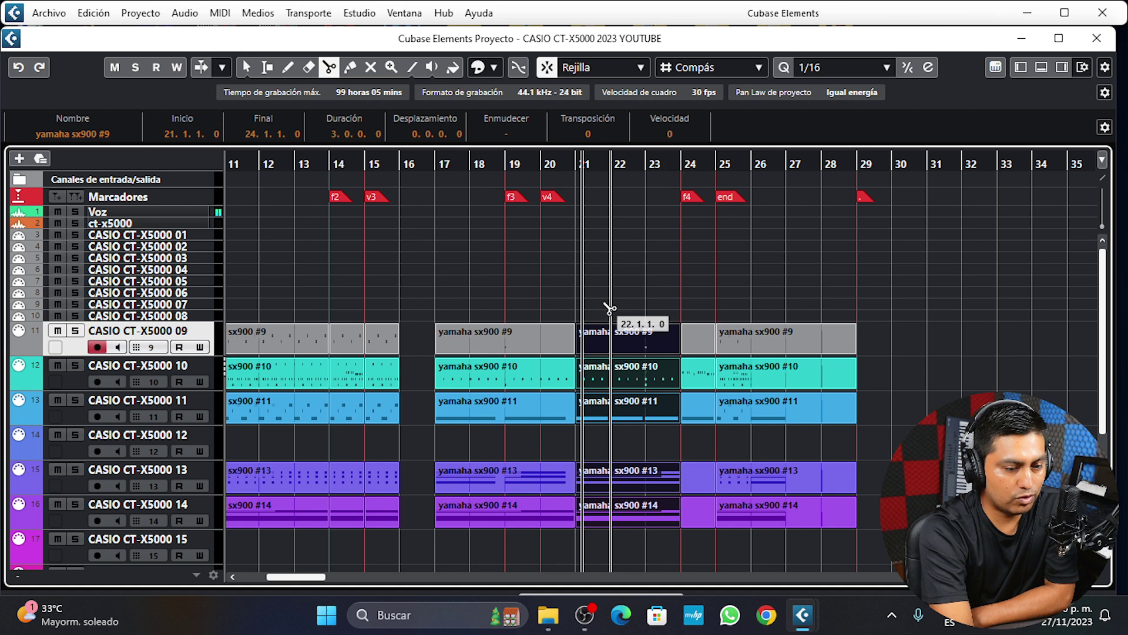
key(5)
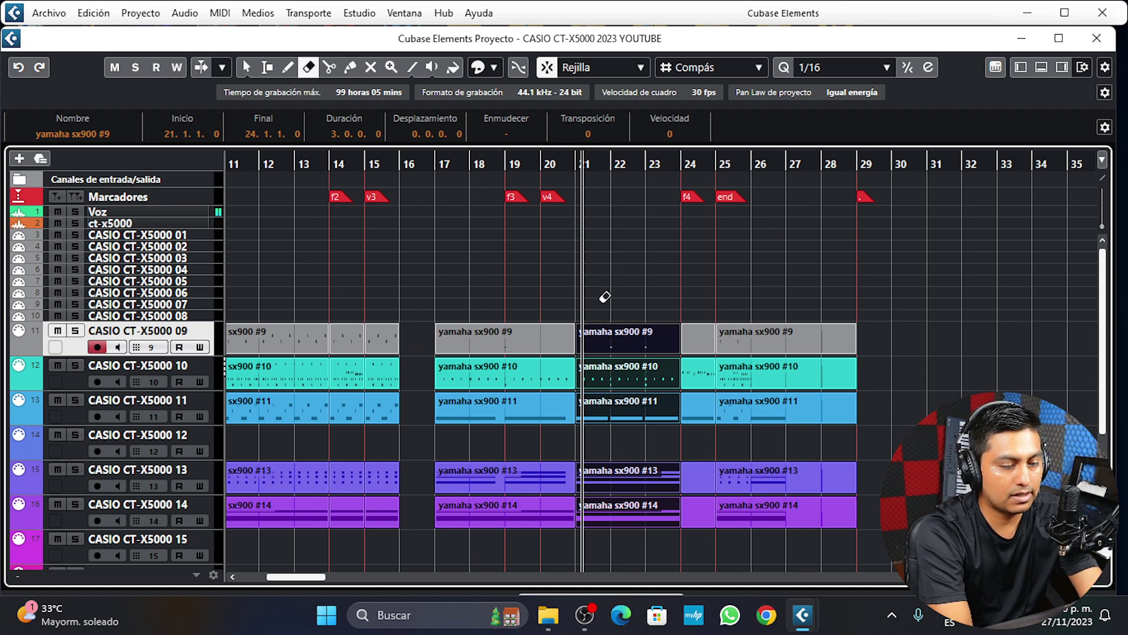
click(614, 337)
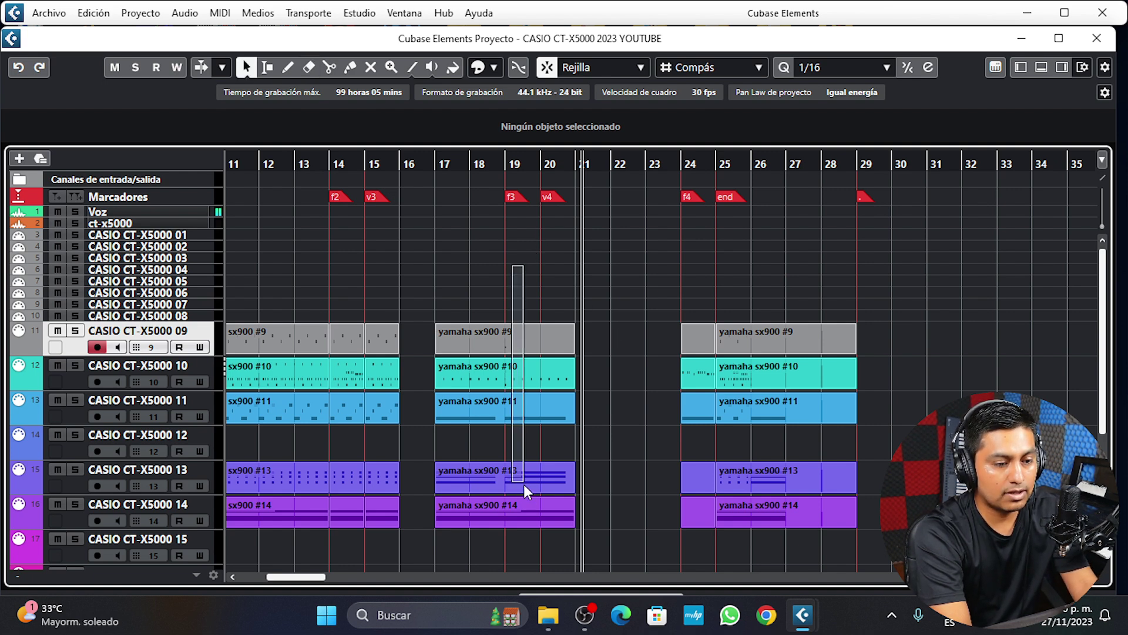
Step: Move the four-bar parts from bar 17 to the v4 marker in bar 20 and play from there
drag(512, 265, 524, 506)
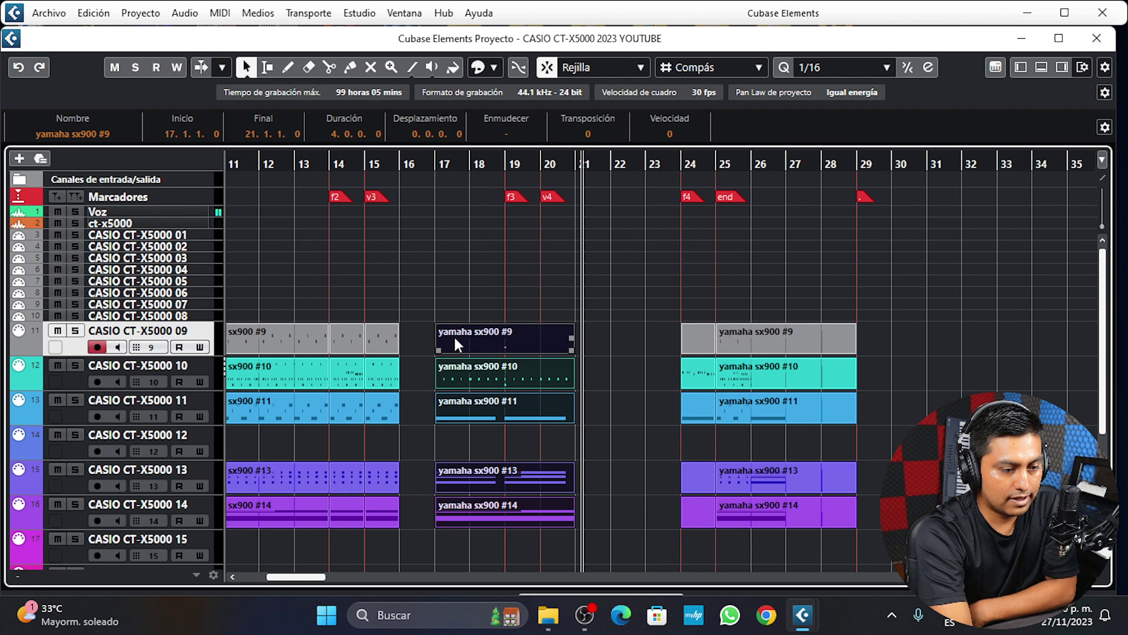
key(Delete)
drag(505, 344, 544, 340)
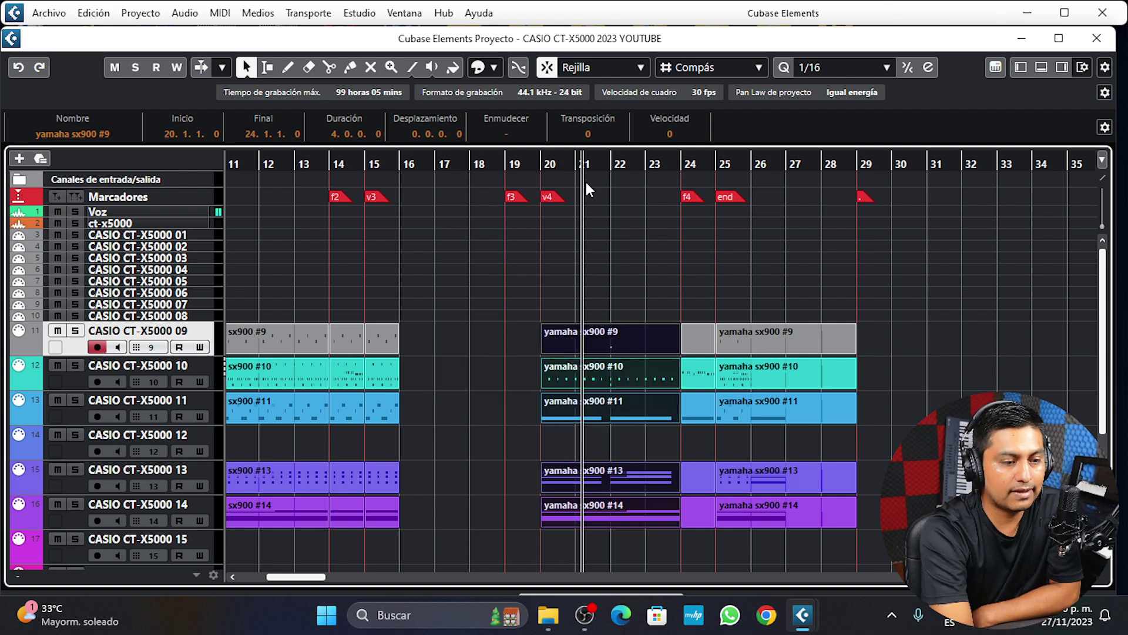
click(543, 163)
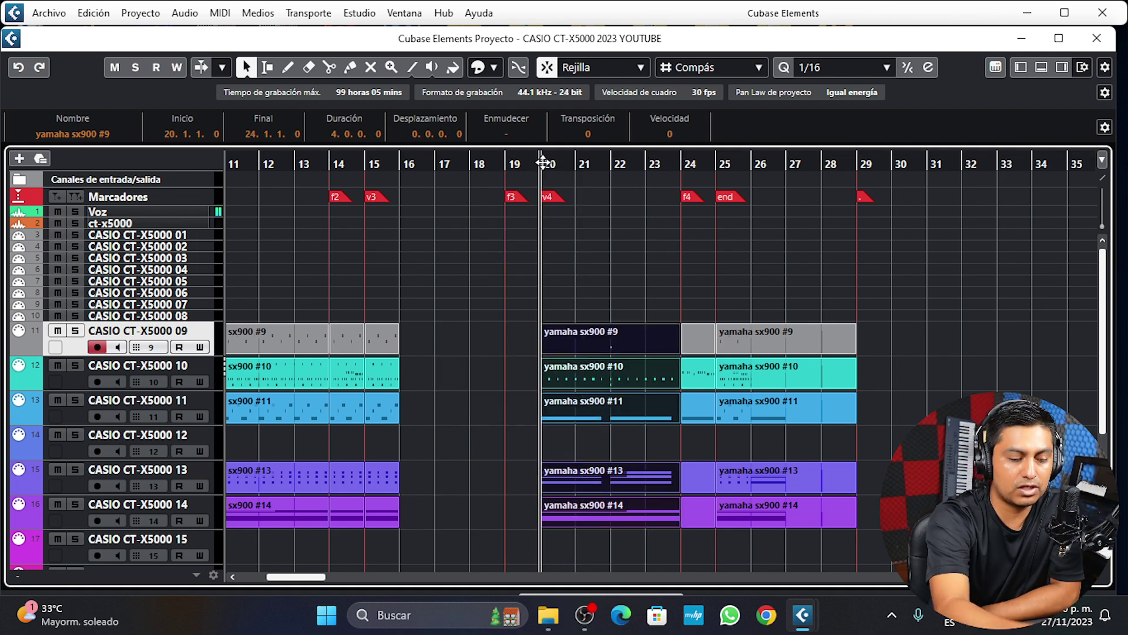
key(space)
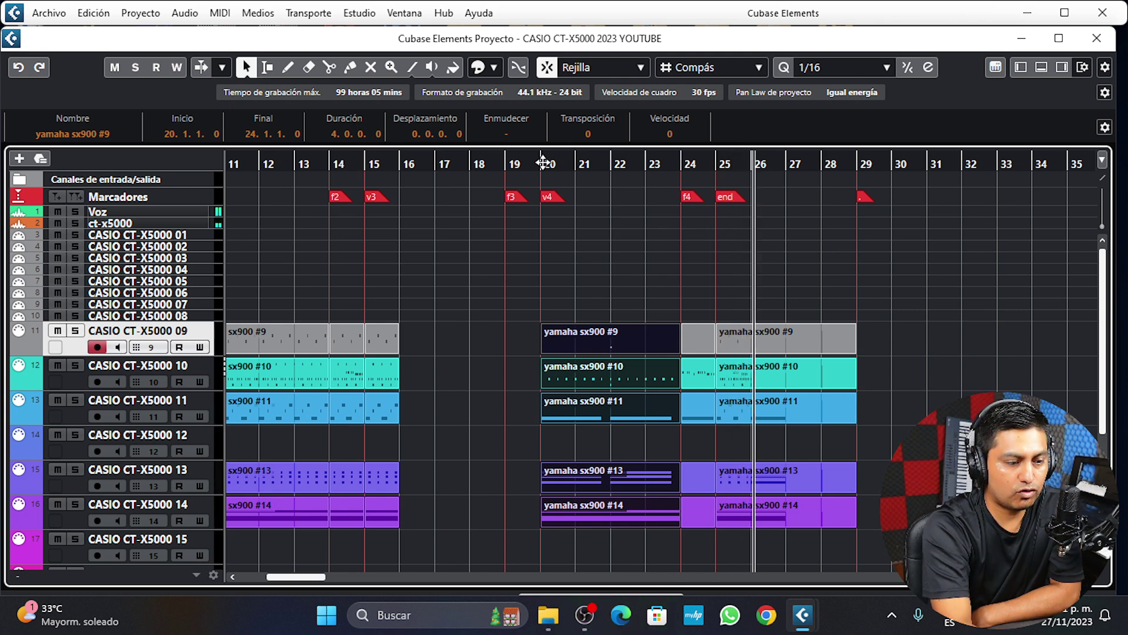
Step: Audition the v3 section in bar 15 and repeat its one-bar parts on all used tracks through bars 16, 17 and 18
click(363, 163)
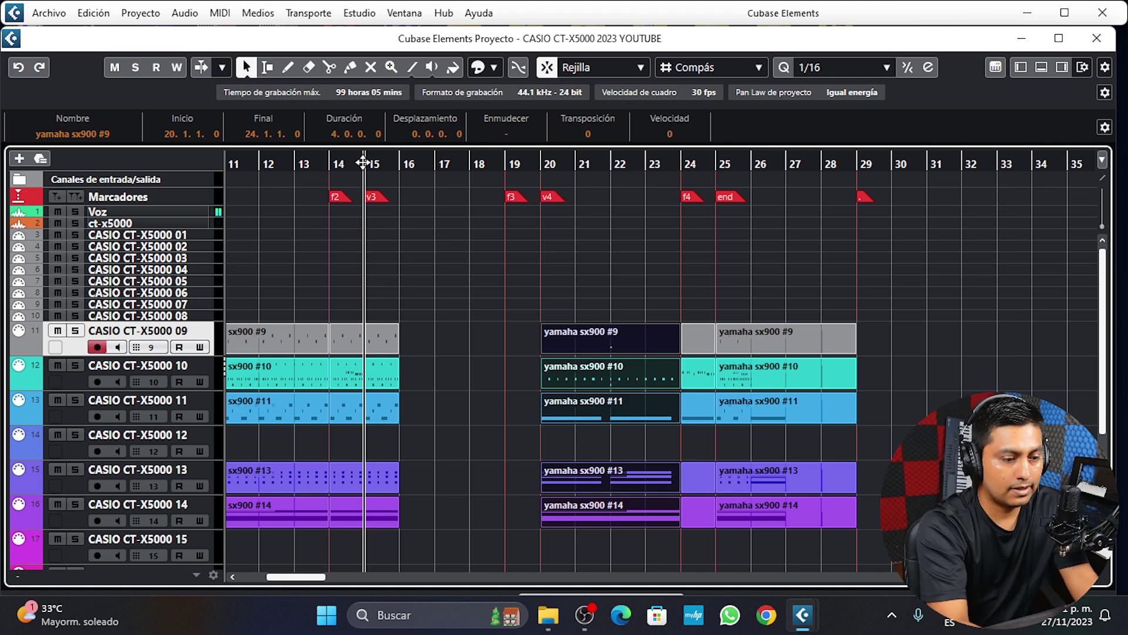
key(space)
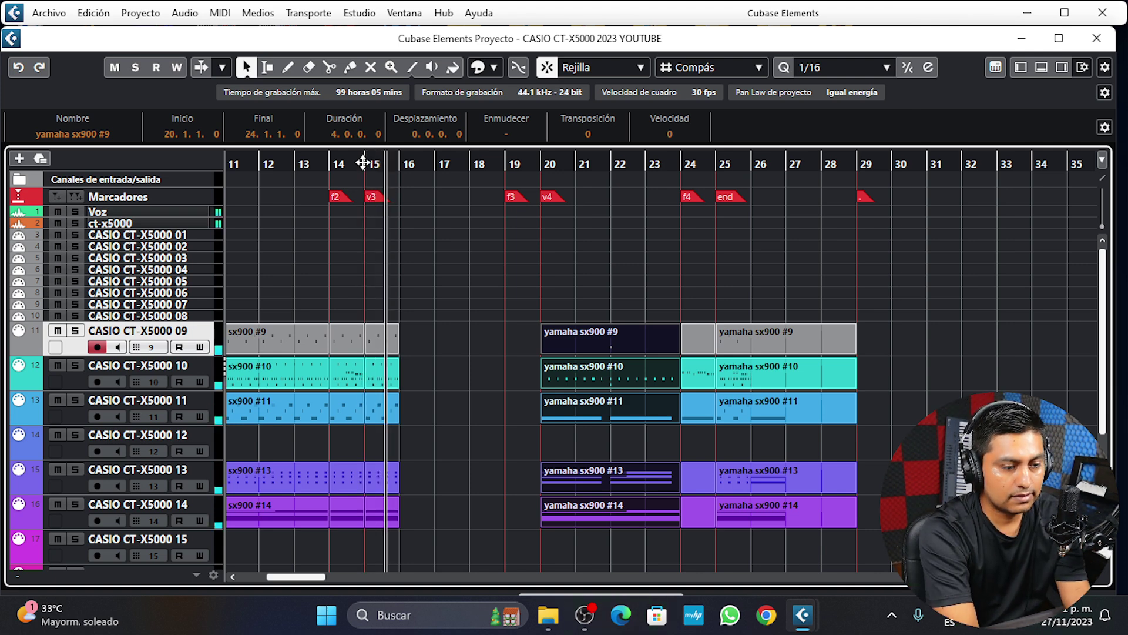
click(388, 284)
drag(384, 287, 404, 565)
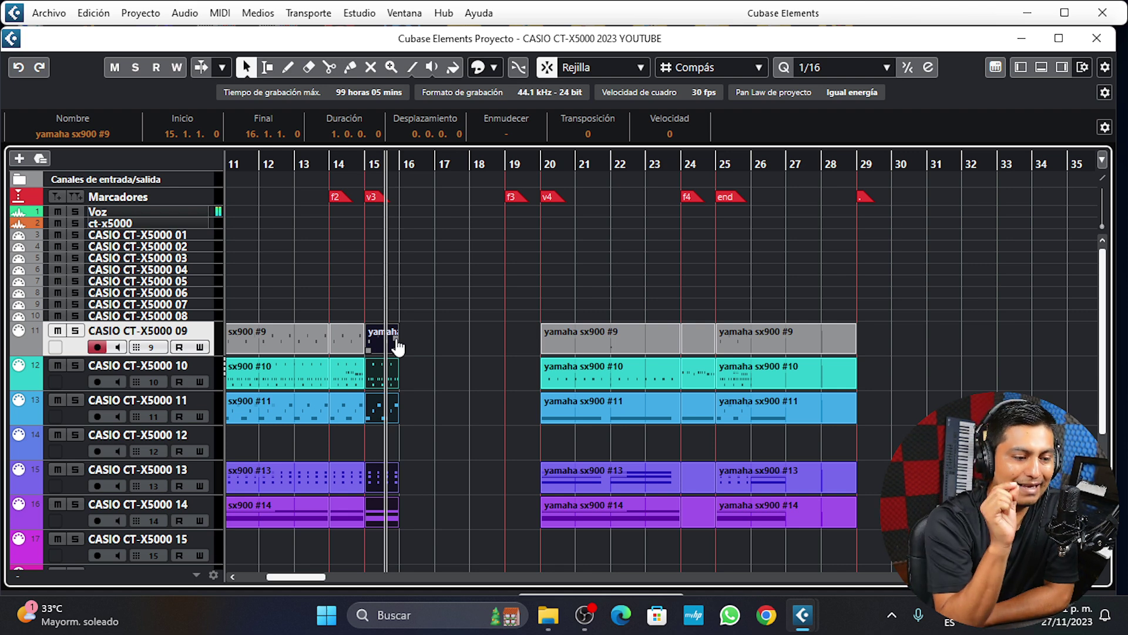
drag(397, 347, 481, 346)
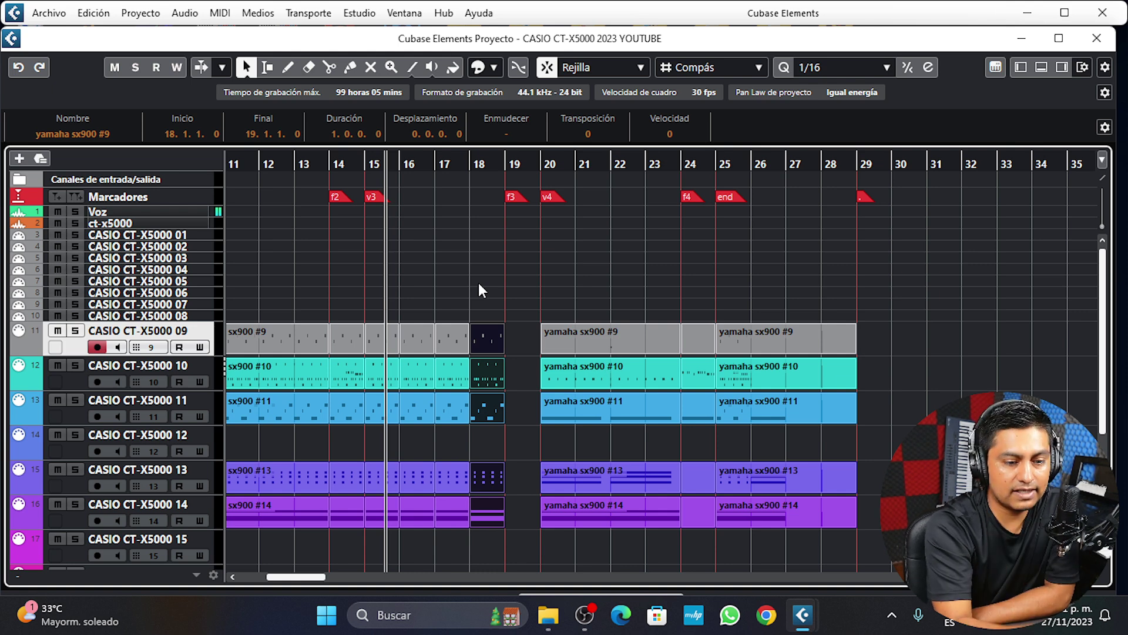
click(715, 168)
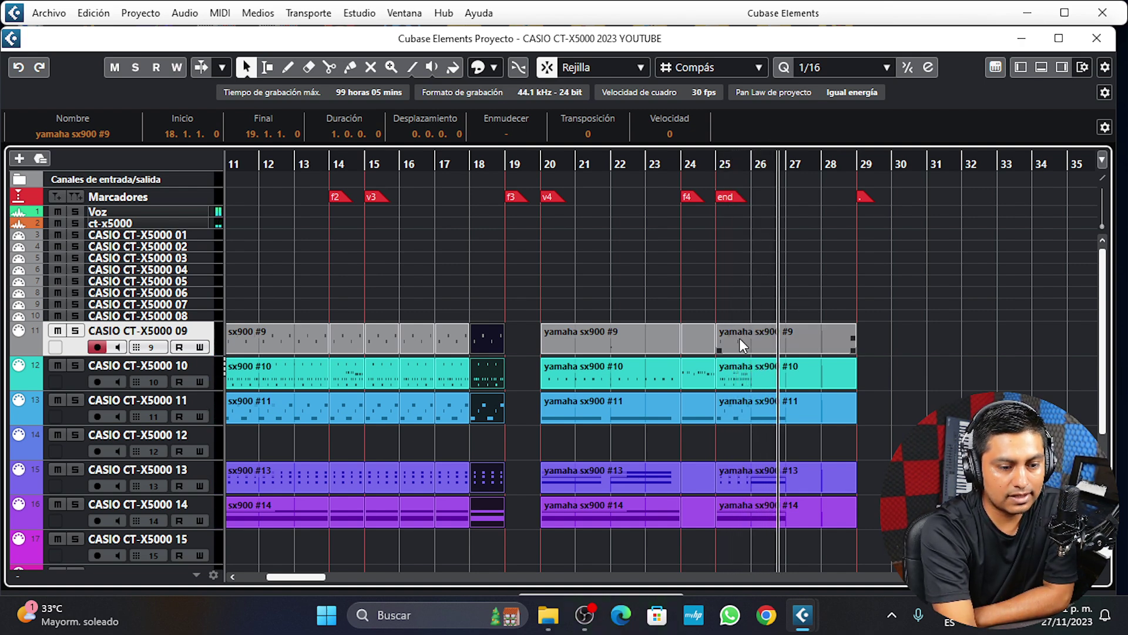
drag(736, 285, 767, 553)
click(894, 157)
key(ctrl+v)
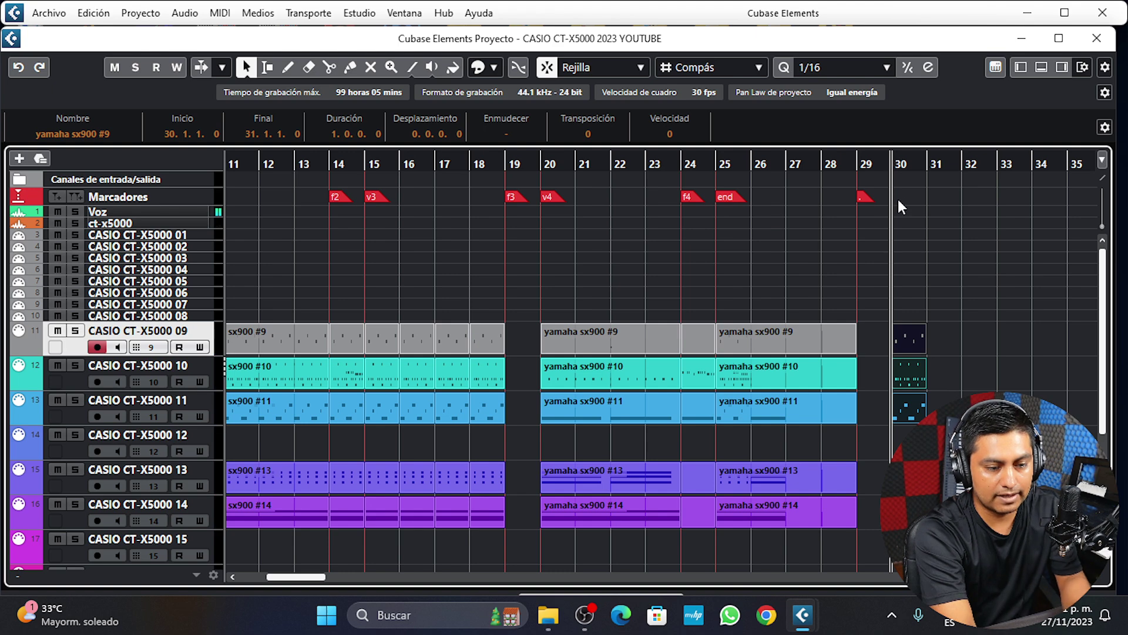
key(Delete)
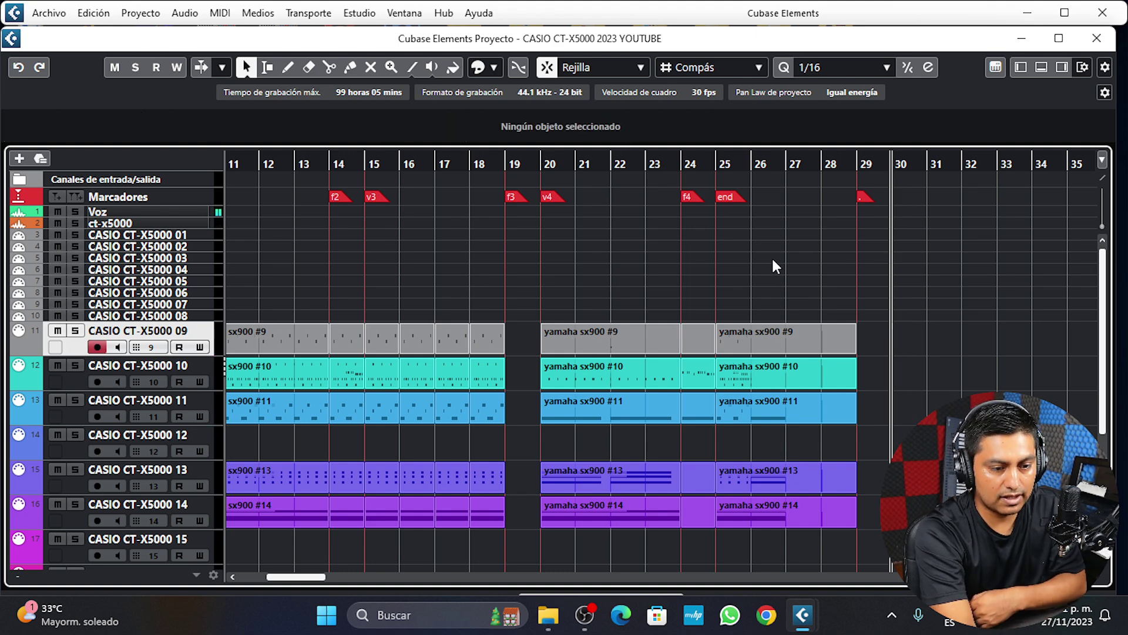
Step: Copy the four-bar end parts from bar 25 to bar 30, split the copies at bar 31, and delete everything after their first bar
drag(755, 269, 776, 547)
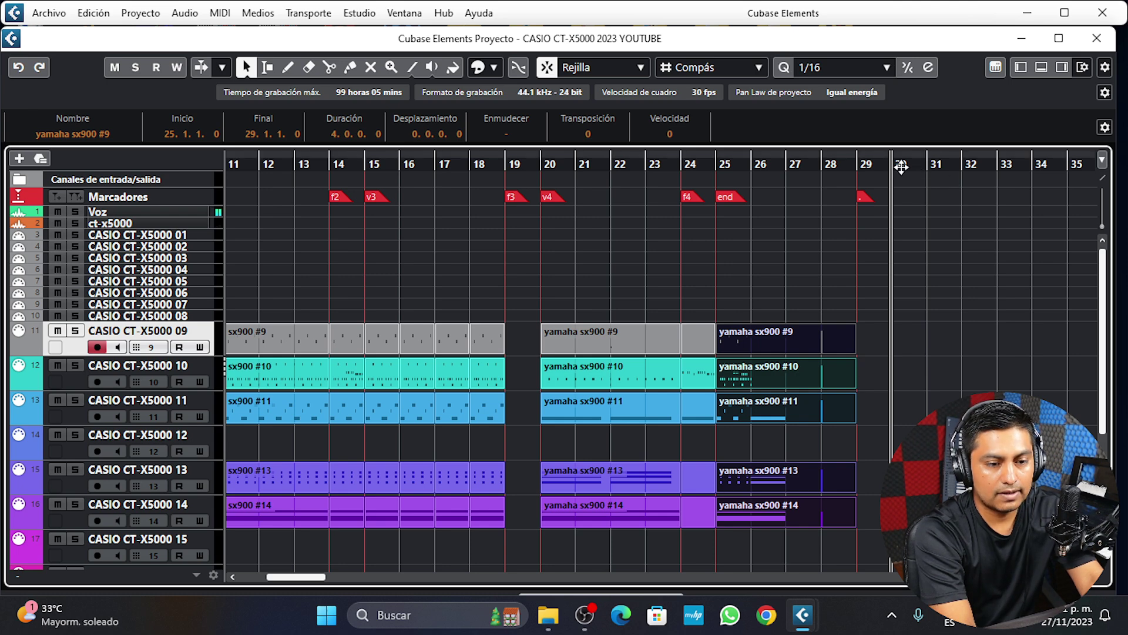
key(ctrl+v)
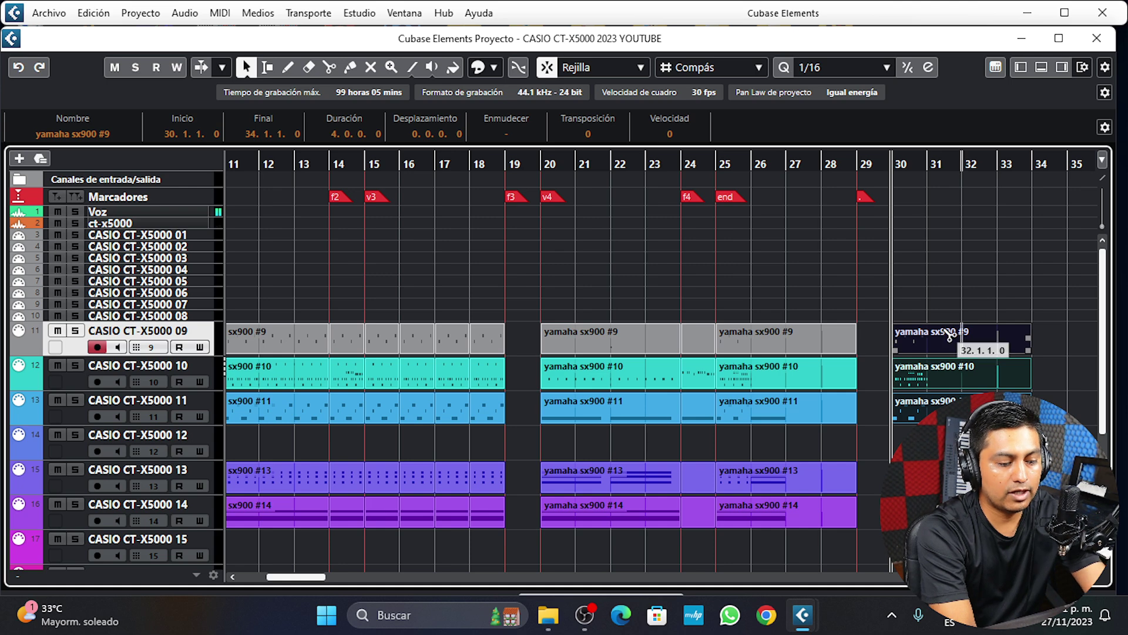
key(3)
click(931, 360)
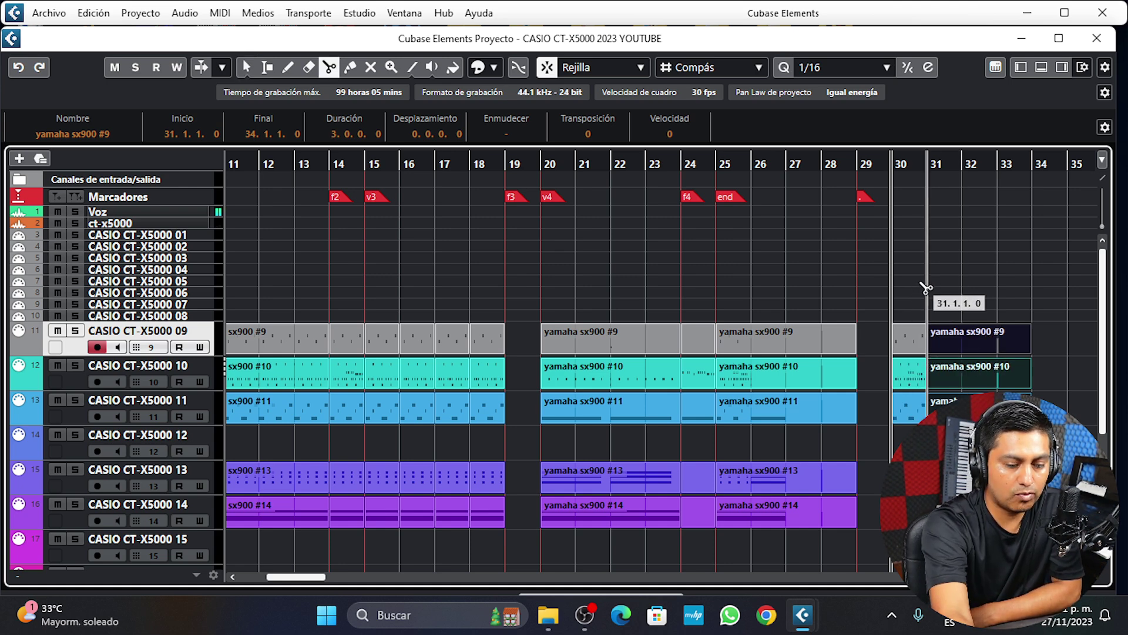
key(Delete)
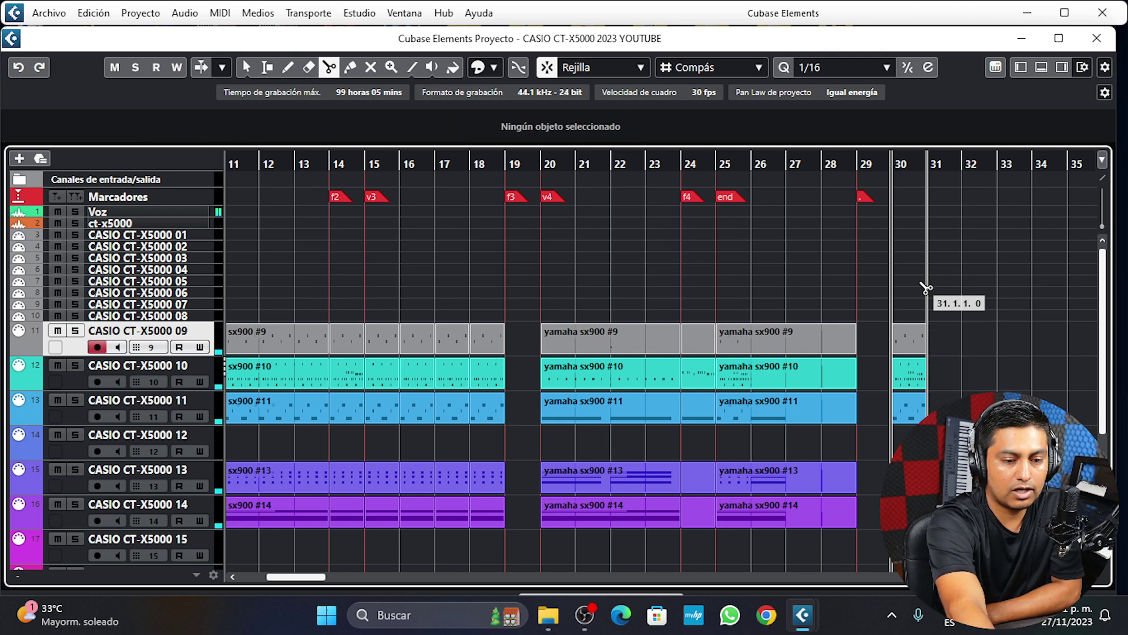
Step: Move the one-bar parts from bar 30 to the f3 marker in bar 19 and play from there
key(1)
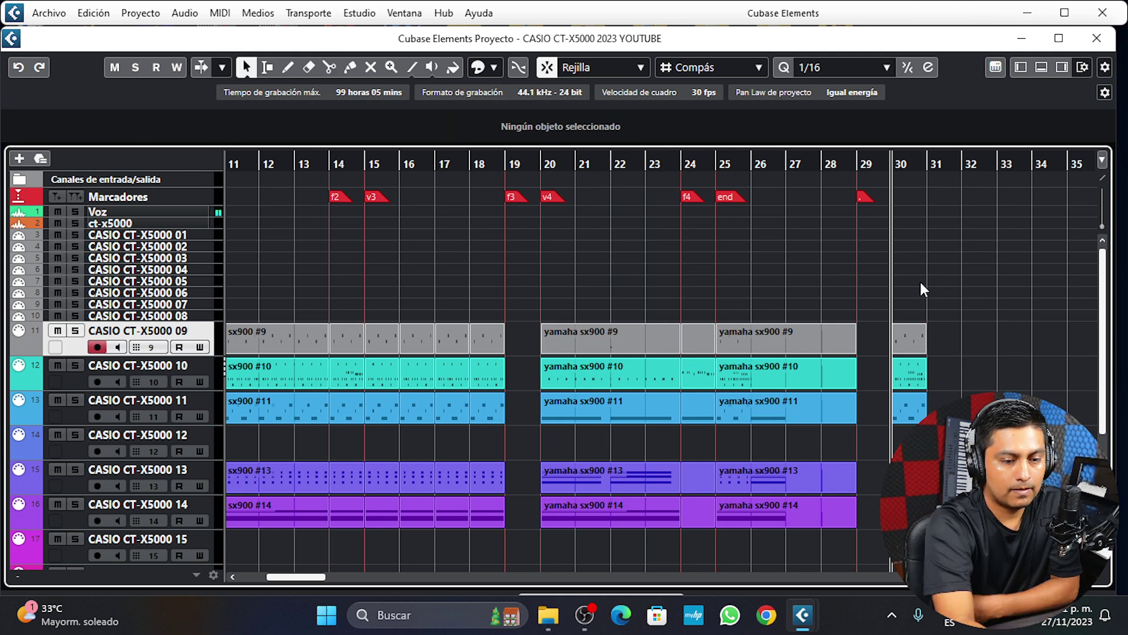
drag(905, 291, 920, 435)
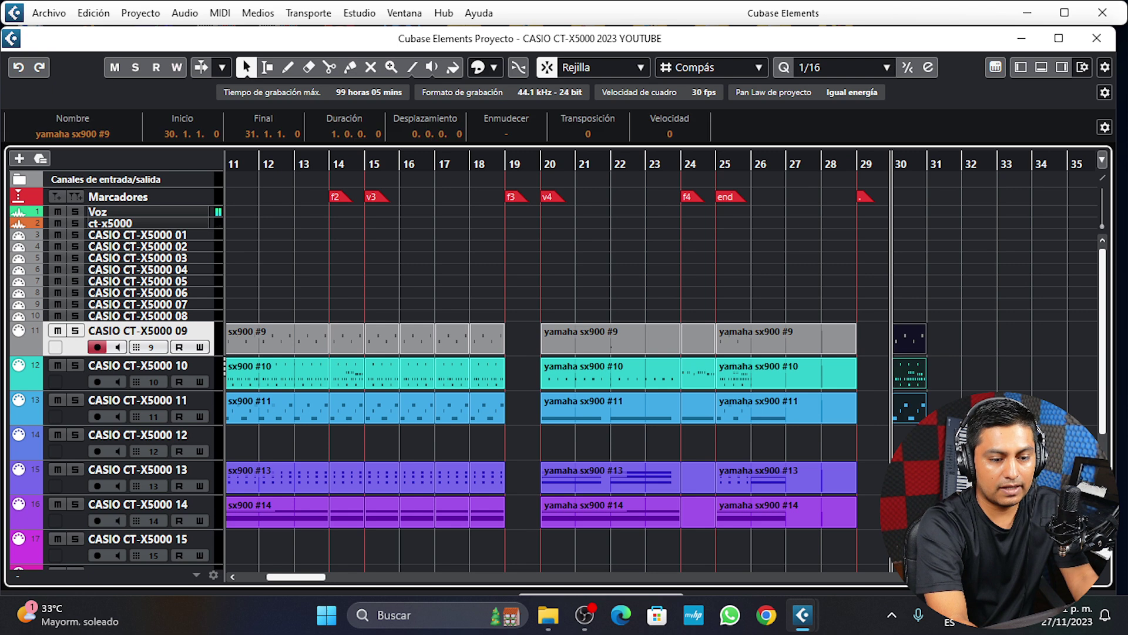
drag(905, 332, 522, 338)
click(507, 162)
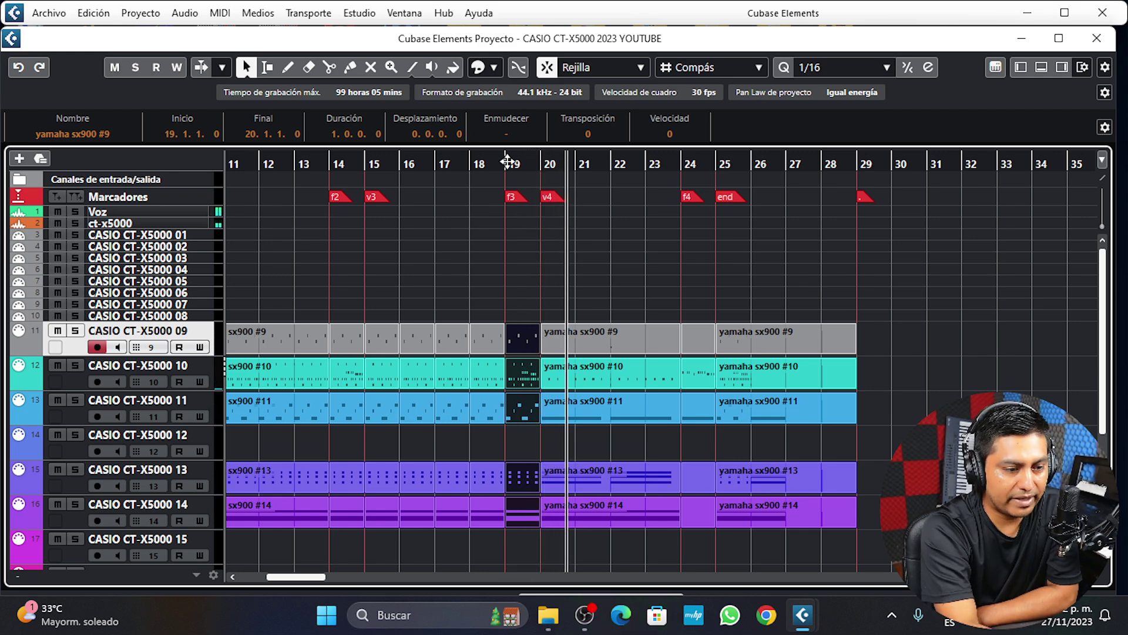
Step: Play the whole arrangement from bar 1 to the end section to check the sequence, and return to the start
scroll(507, 251, left, 5)
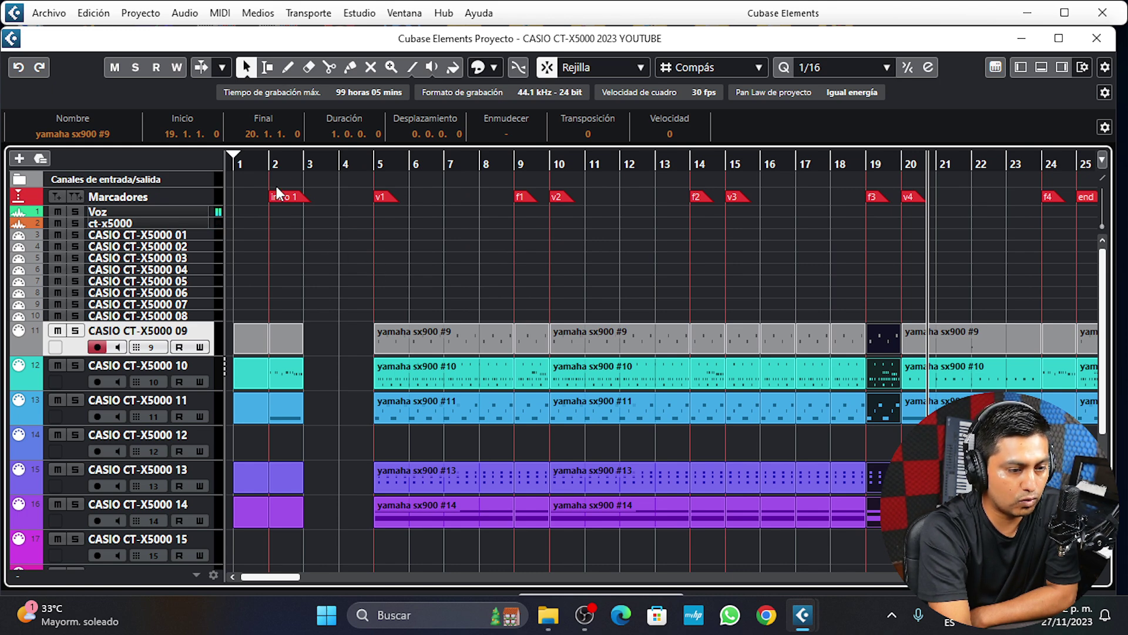
click(235, 164)
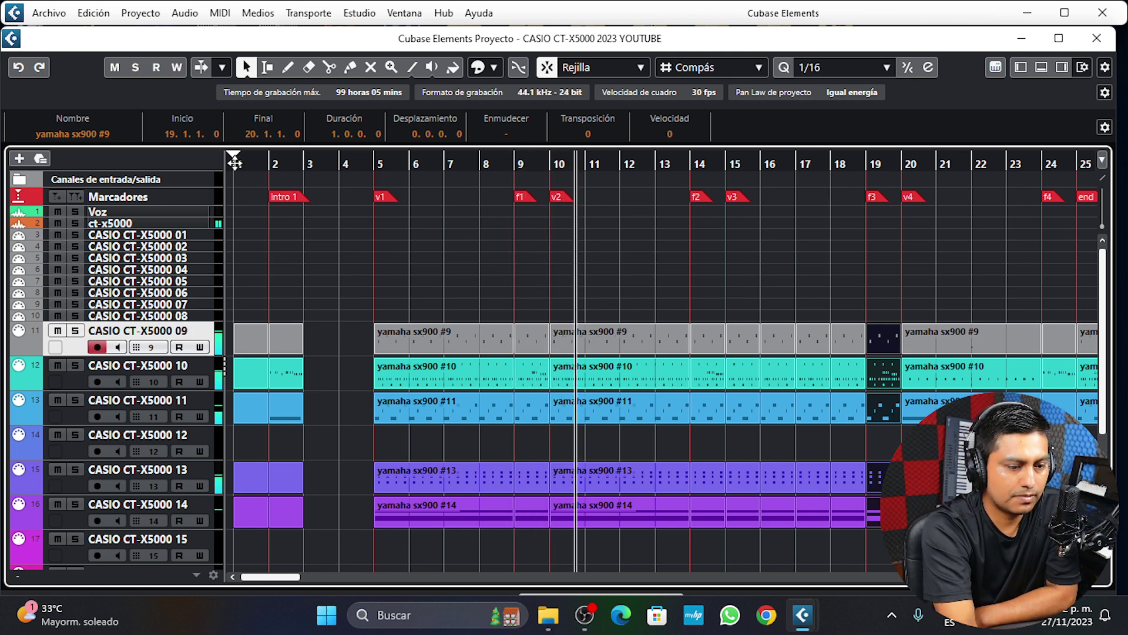
scroll(475, 283, right, 2)
scroll(474, 281, right, 2)
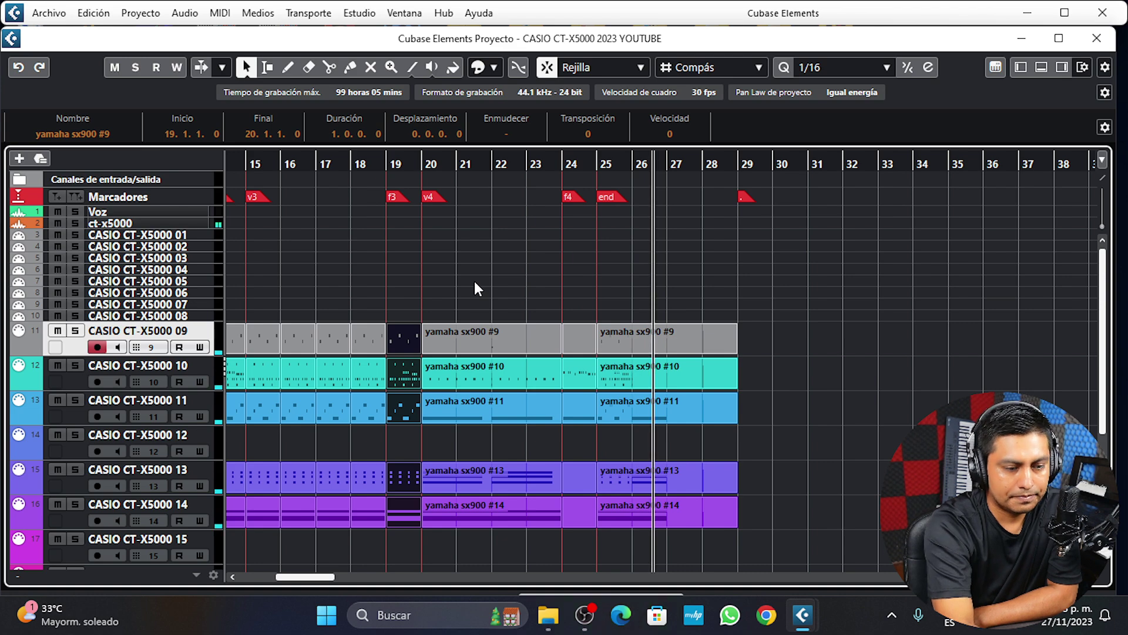
key(Home)
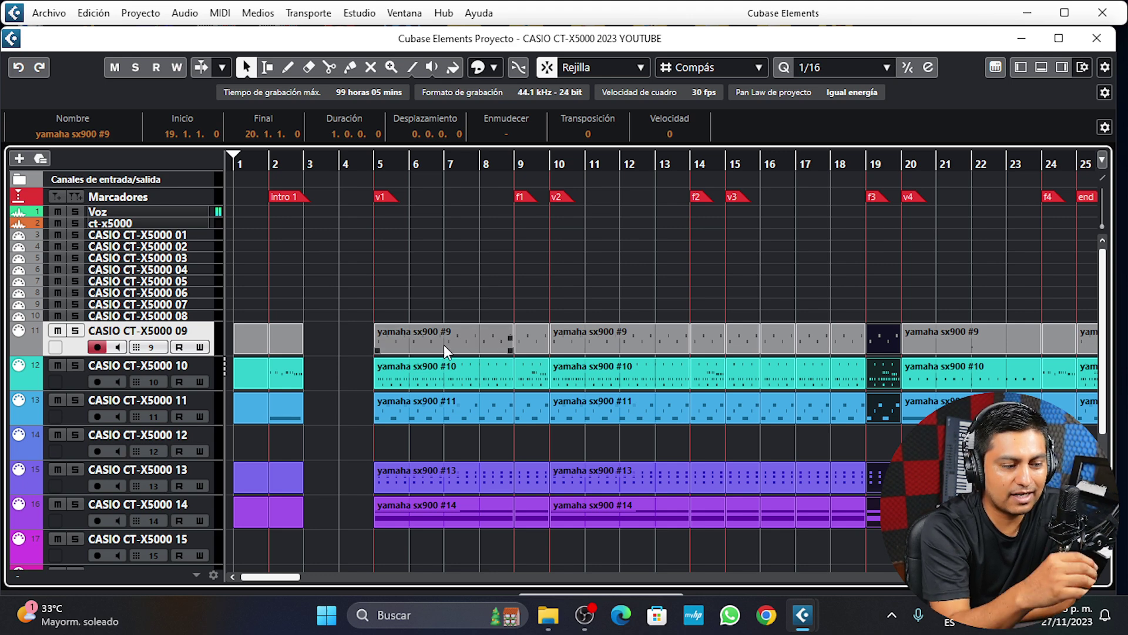
Step: Set the MIDI channel of track CASIO CT-X5000 09 to 10 and audition it from the v1 marker, briefly soloing the track
click(150, 345)
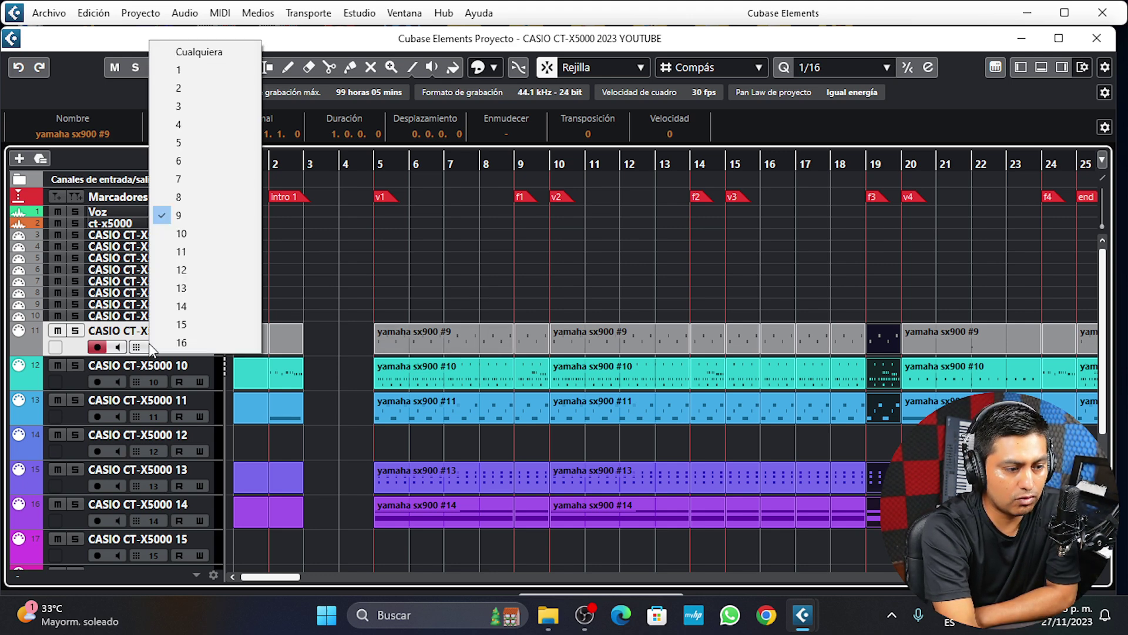
click(189, 228)
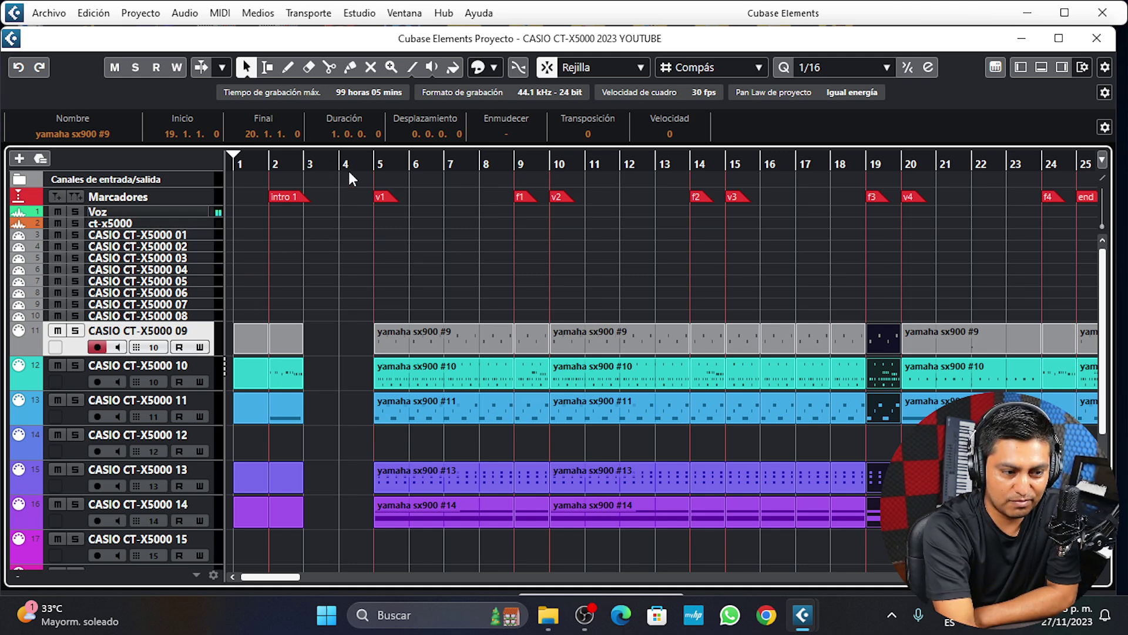
click(379, 163)
key(space)
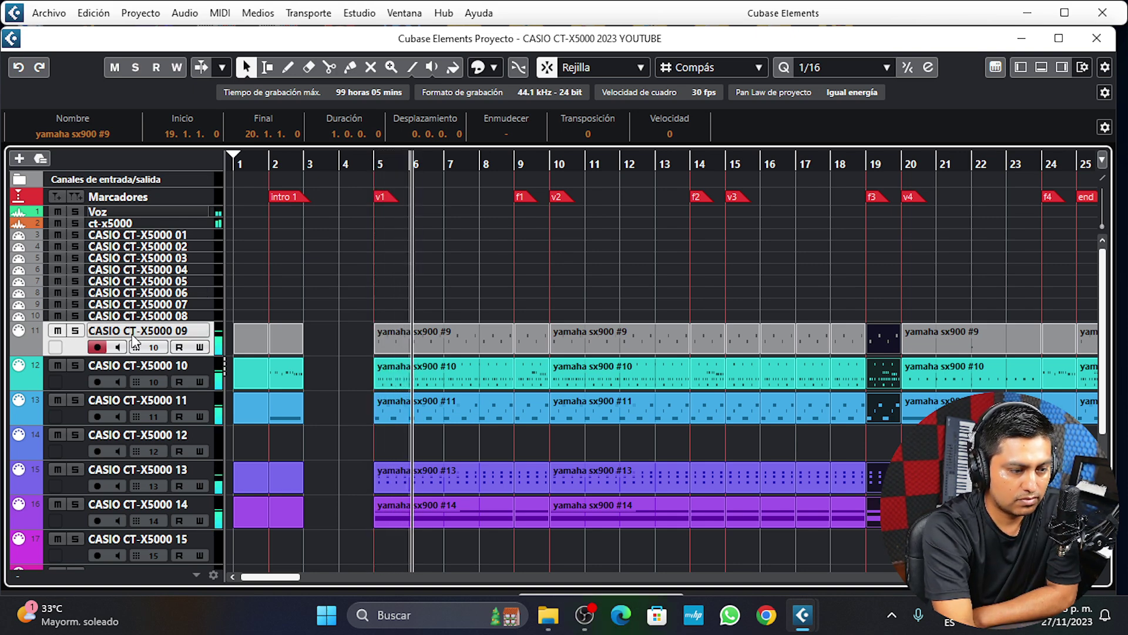
click(76, 331)
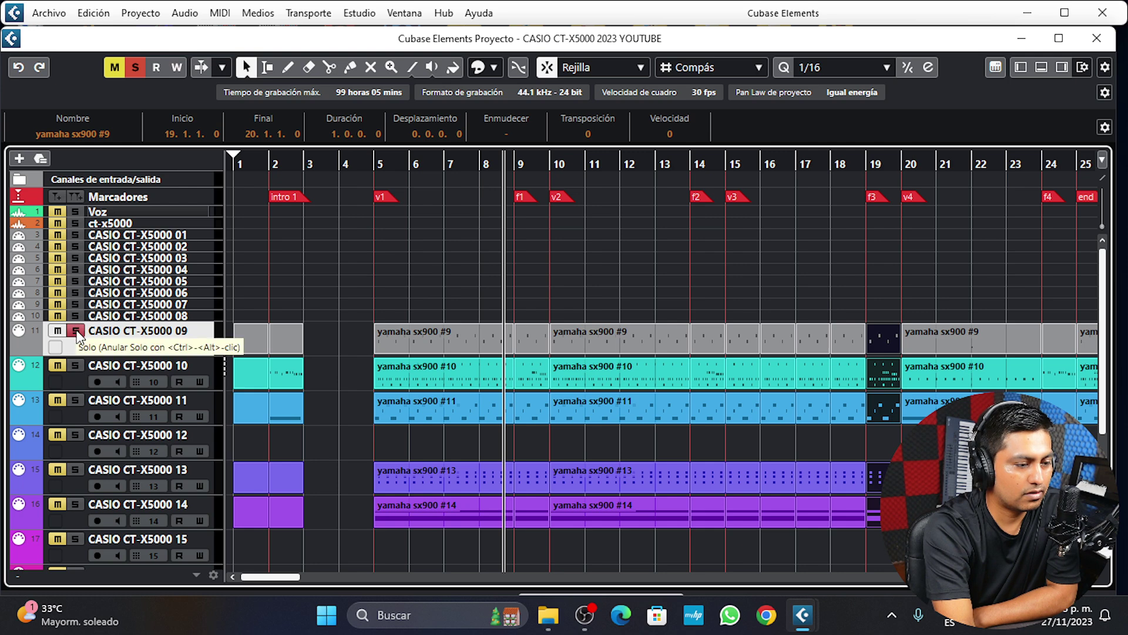
click(75, 330)
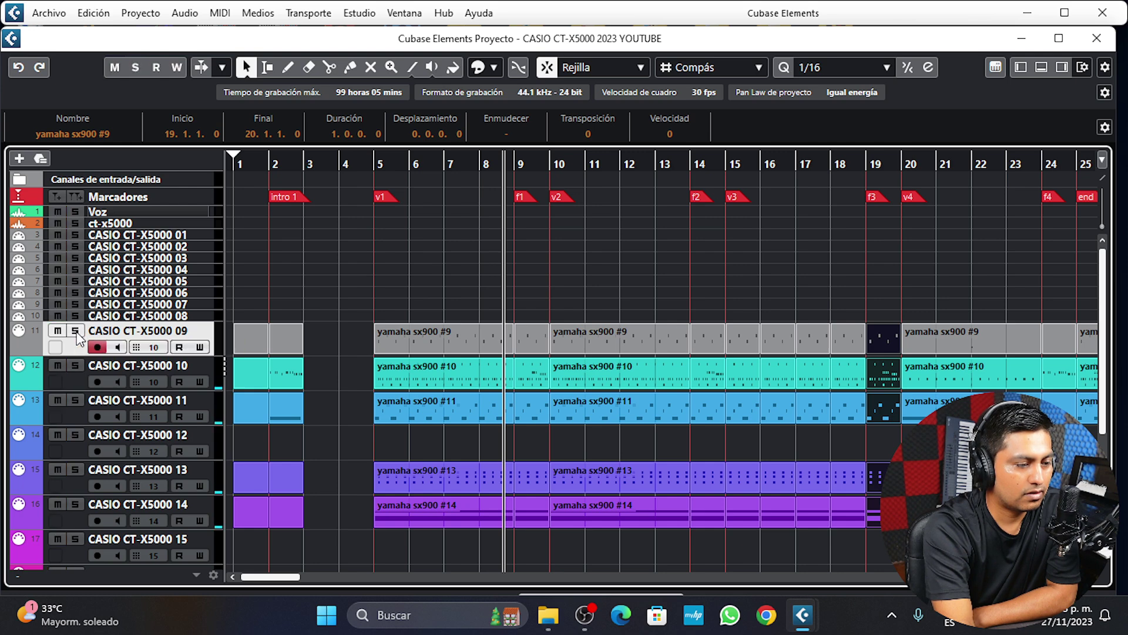
Step: Examine the notes of track CASIO CT-X5000 09's v1 part in the Key Editor and close the editor
click(417, 342)
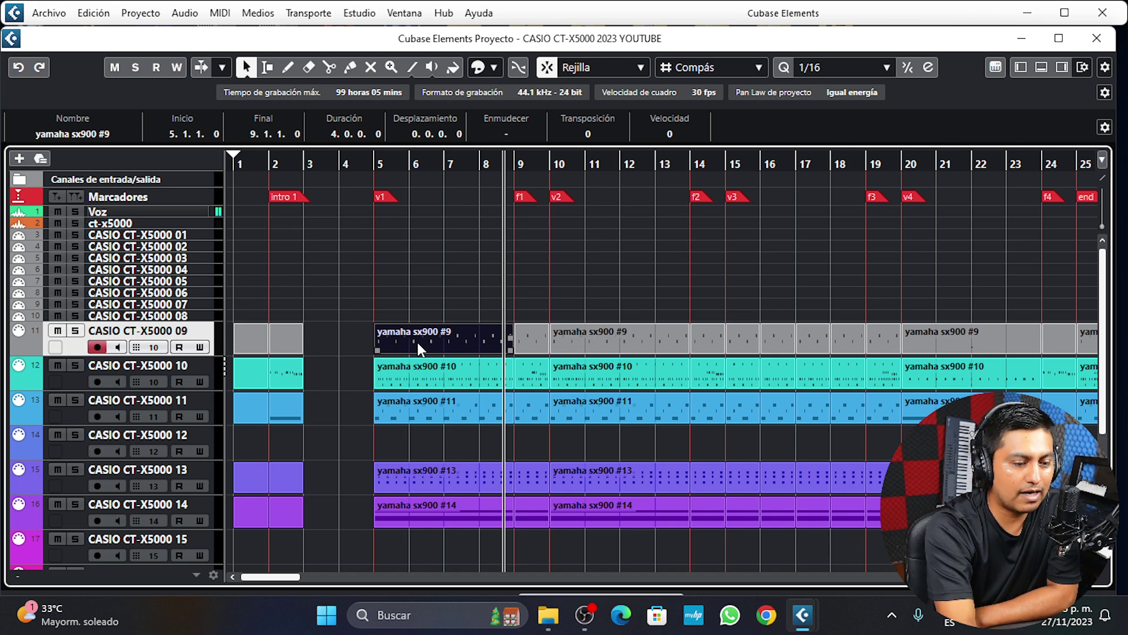
double_click(418, 342)
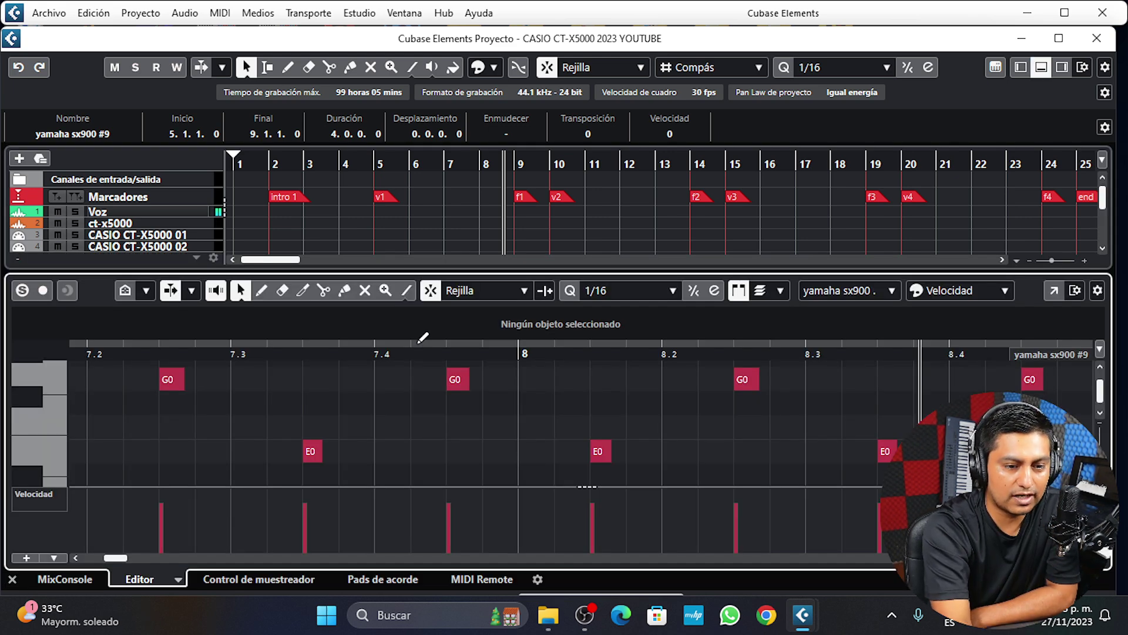
click(1036, 72)
click(1036, 73)
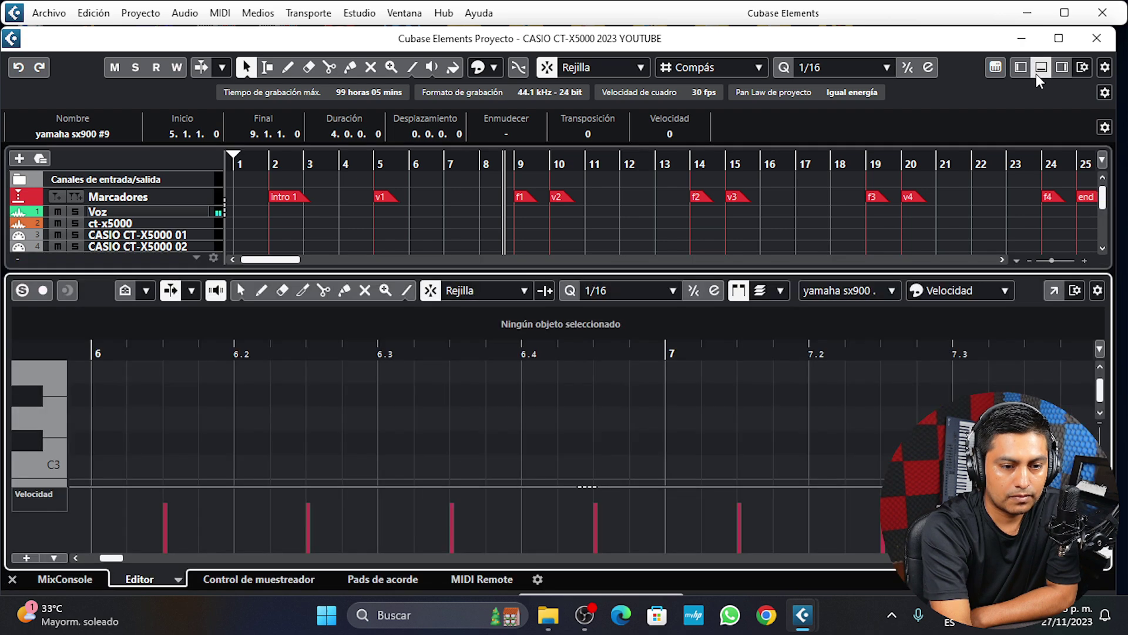
click(1053, 290)
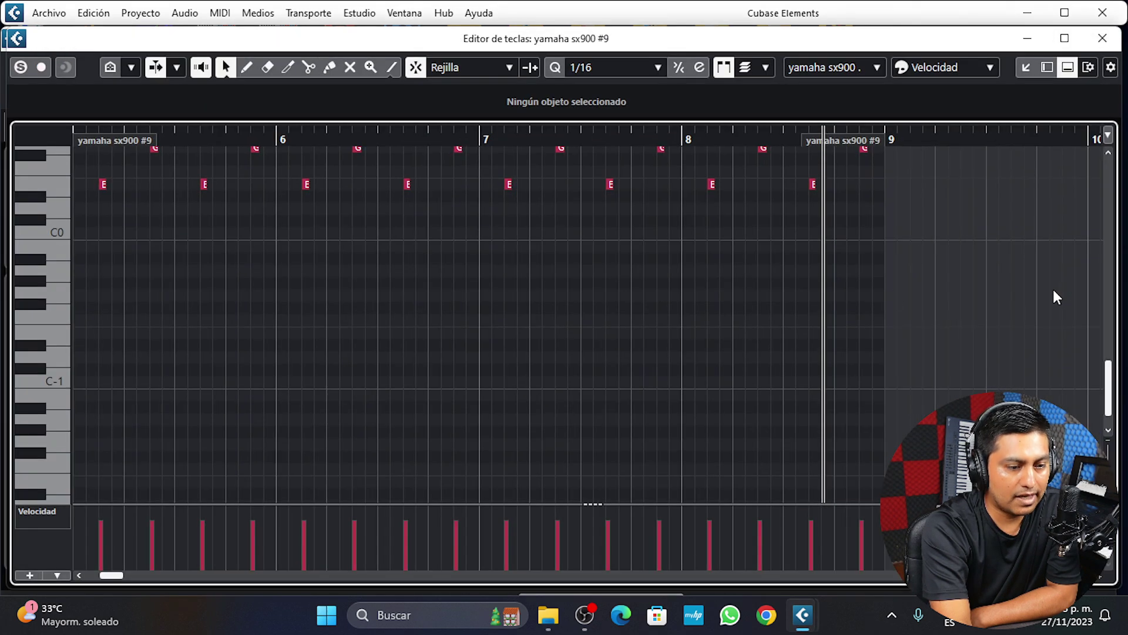
scroll(715, 308, up, 3)
scroll(714, 308, down, 3)
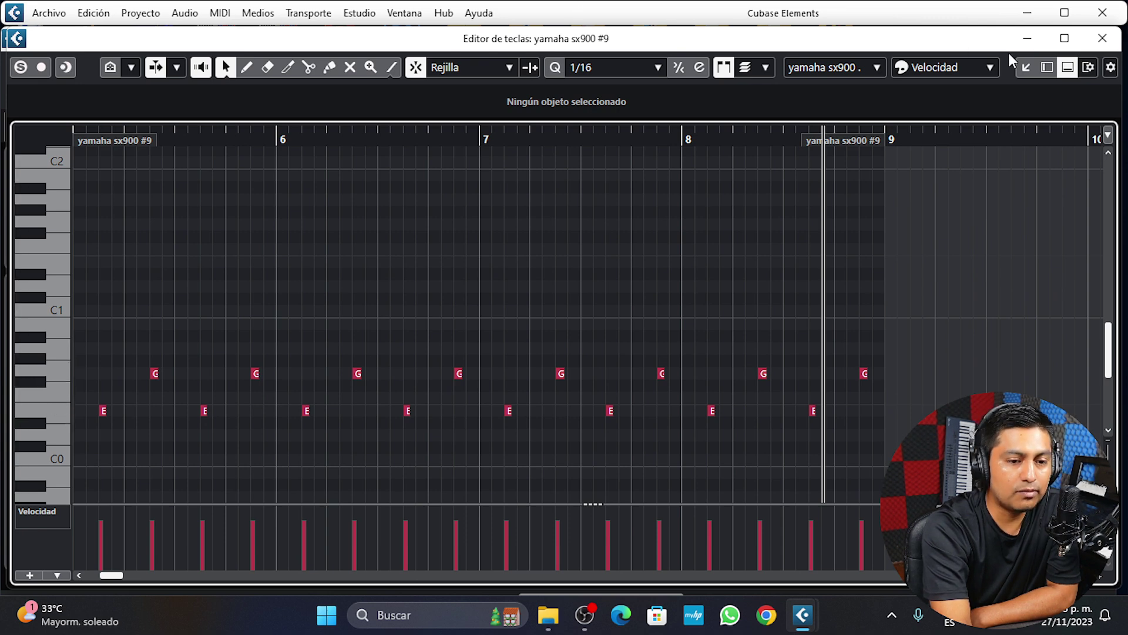
click(1103, 38)
click(1042, 69)
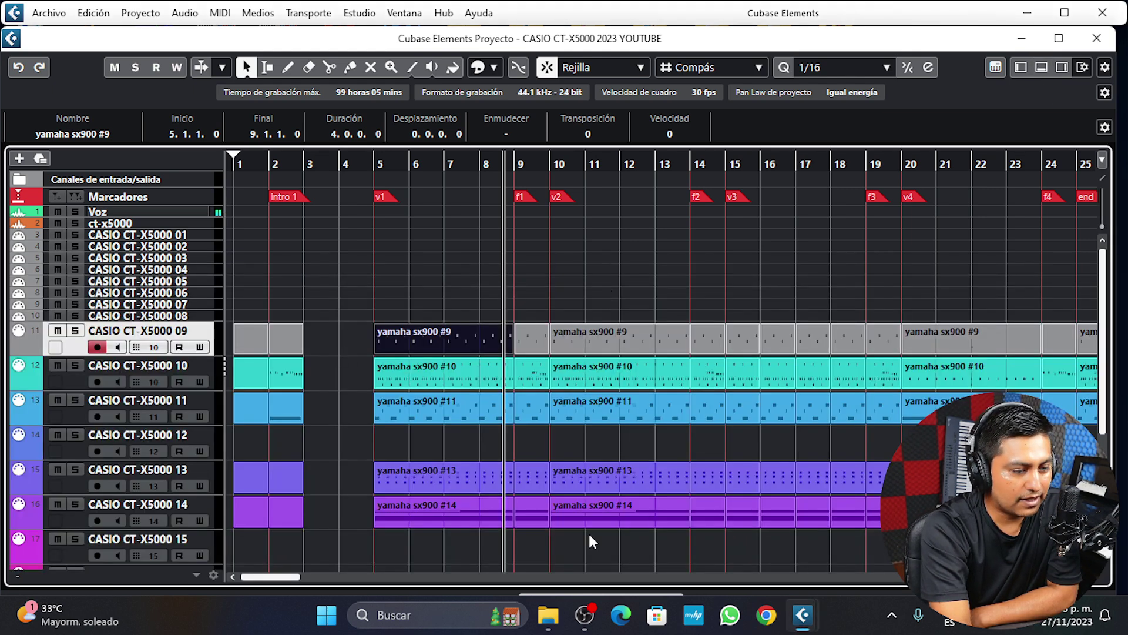
Step: Show the Inspector and compare the MIDI output routing of tracks CASIO CT-X5000 09 and 10
click(588, 618)
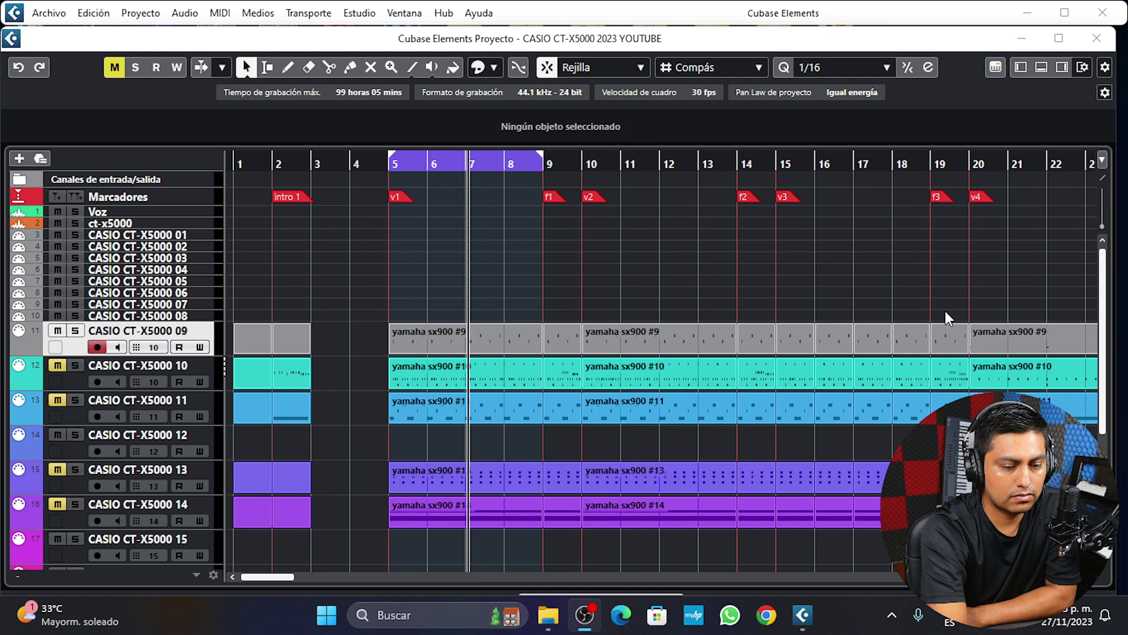
click(905, 73)
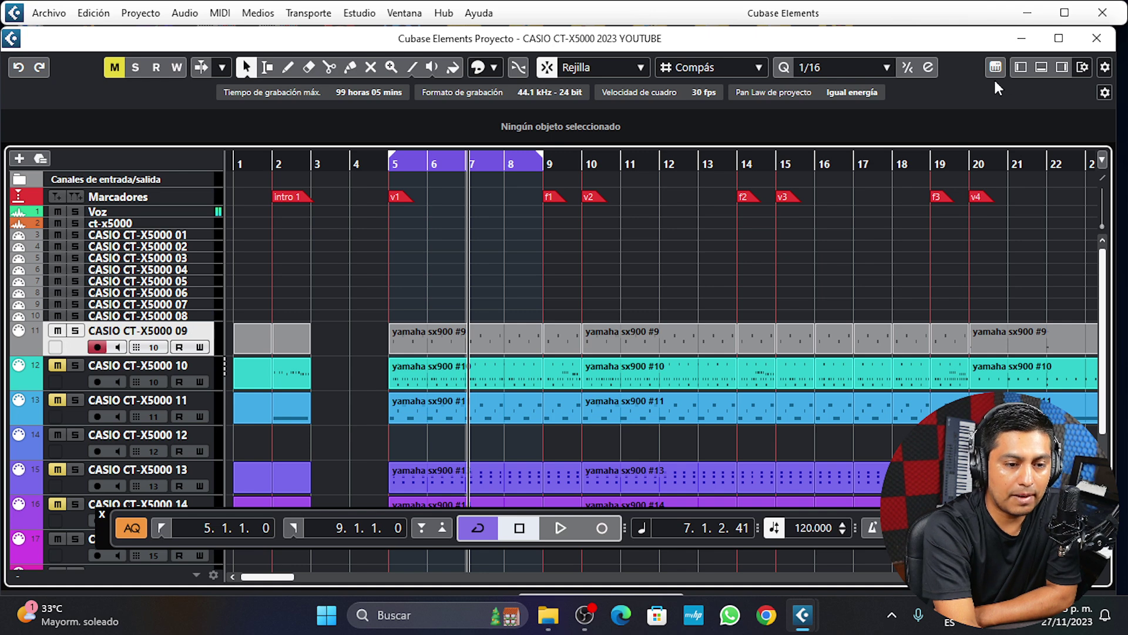
click(1022, 67)
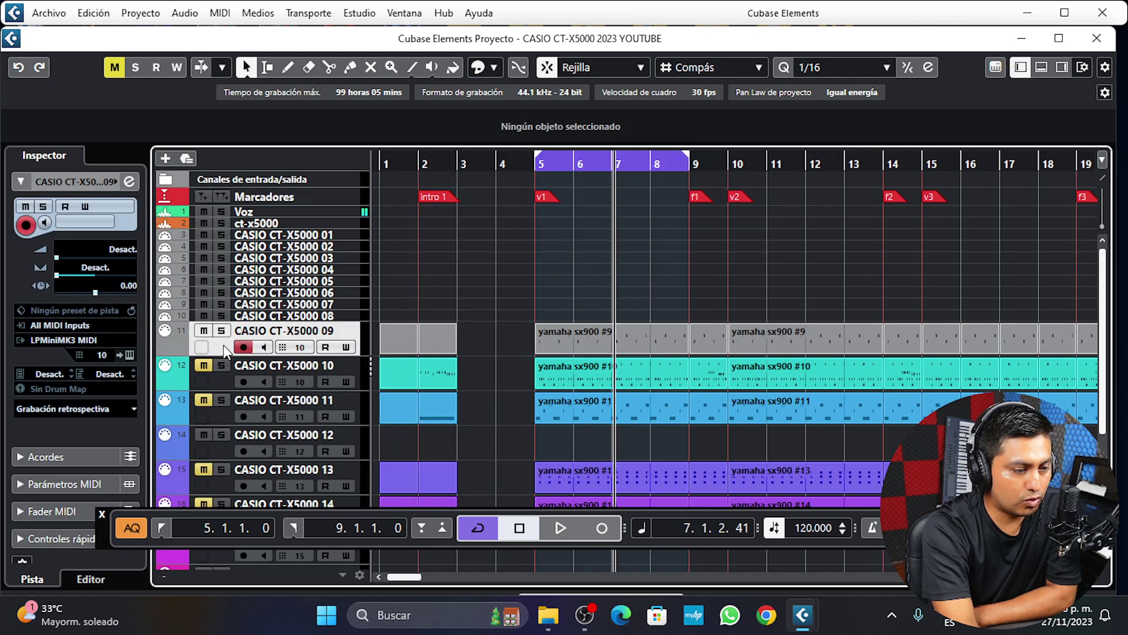
click(221, 382)
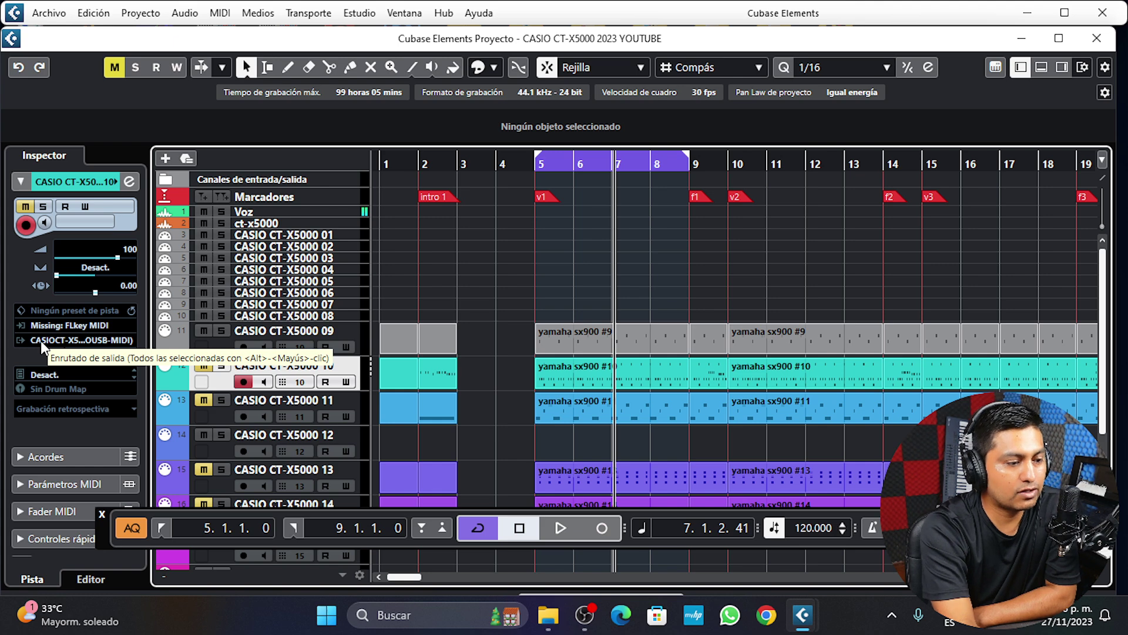
click(213, 345)
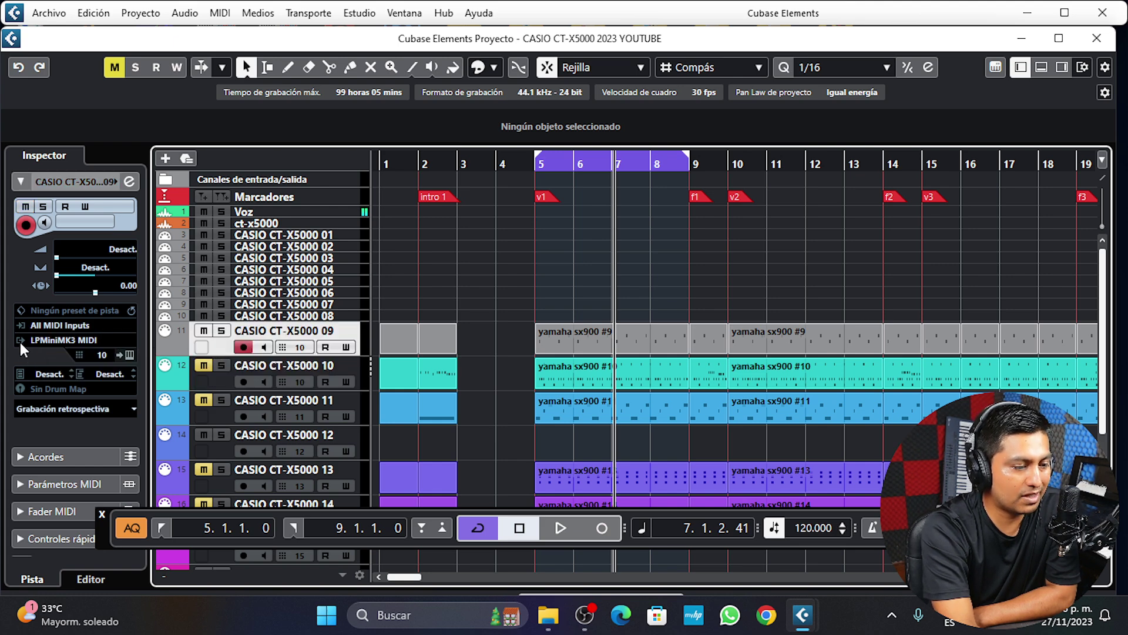
Step: Route the output of track CASIO CT-X5000 09 to CASIO CT-X5000 (CASIO USB-MIDI) and audition the v1 section
click(47, 340)
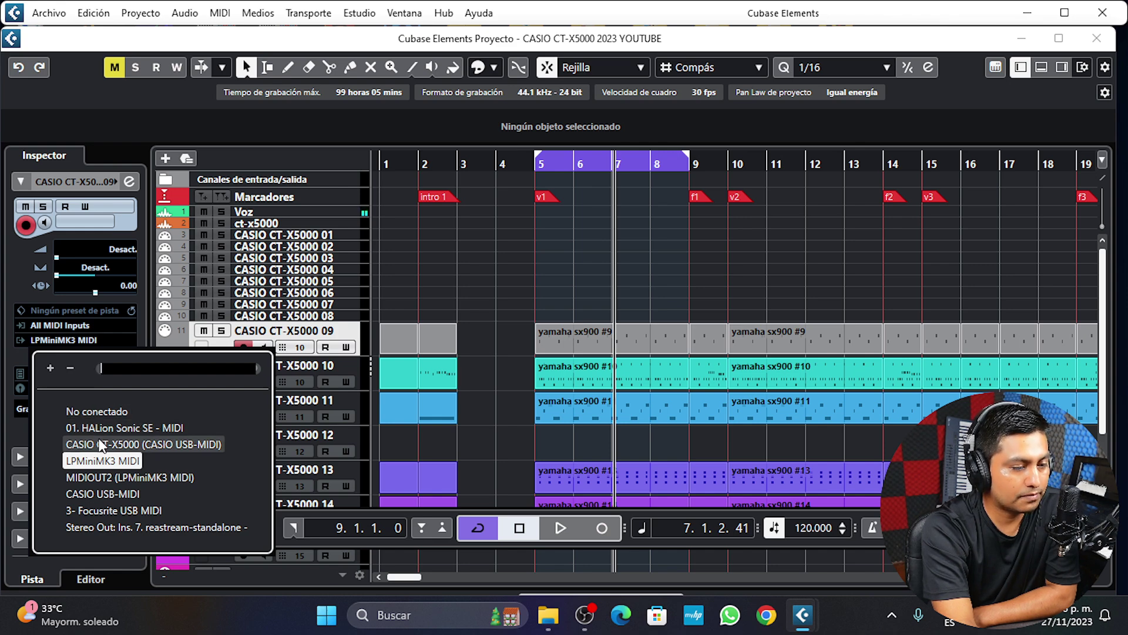
click(175, 344)
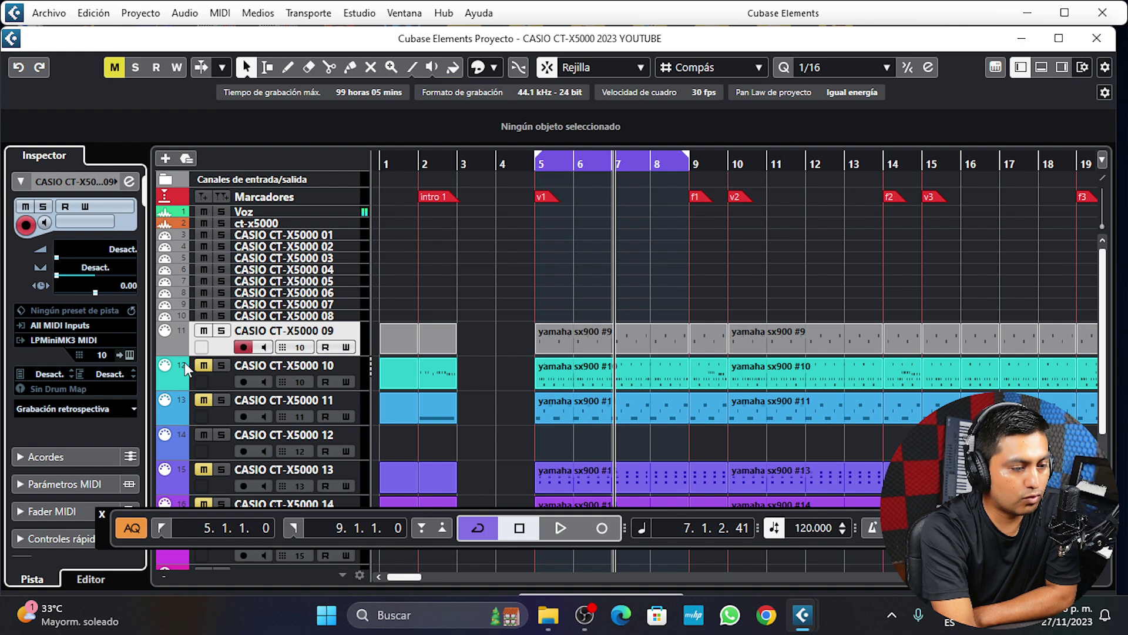
click(185, 351)
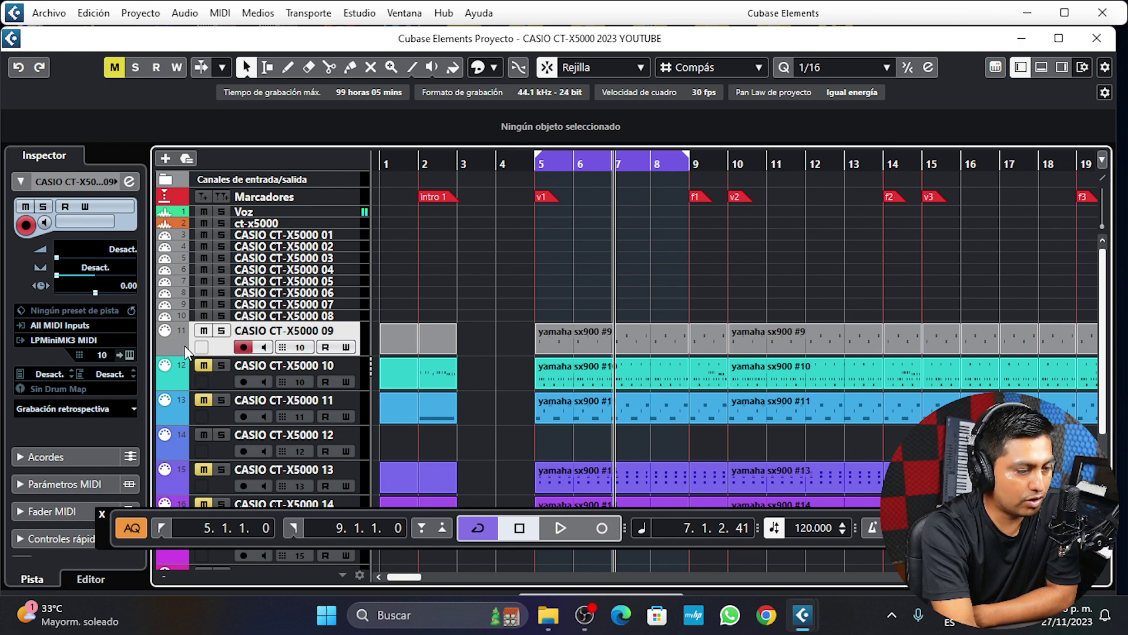
click(193, 379)
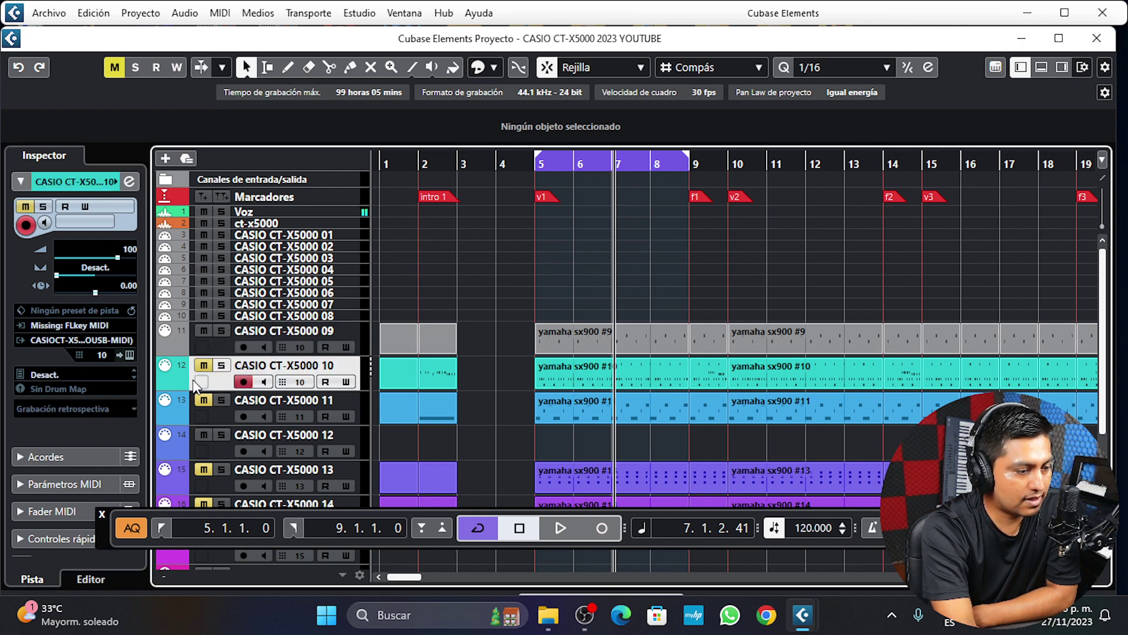
click(210, 350)
click(88, 340)
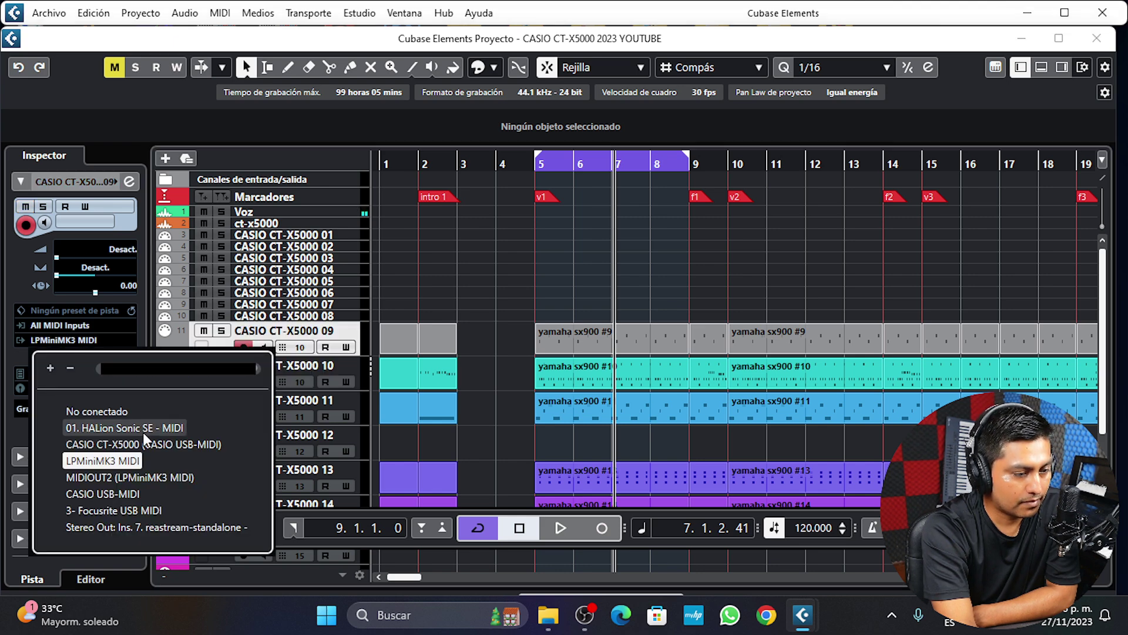
click(134, 440)
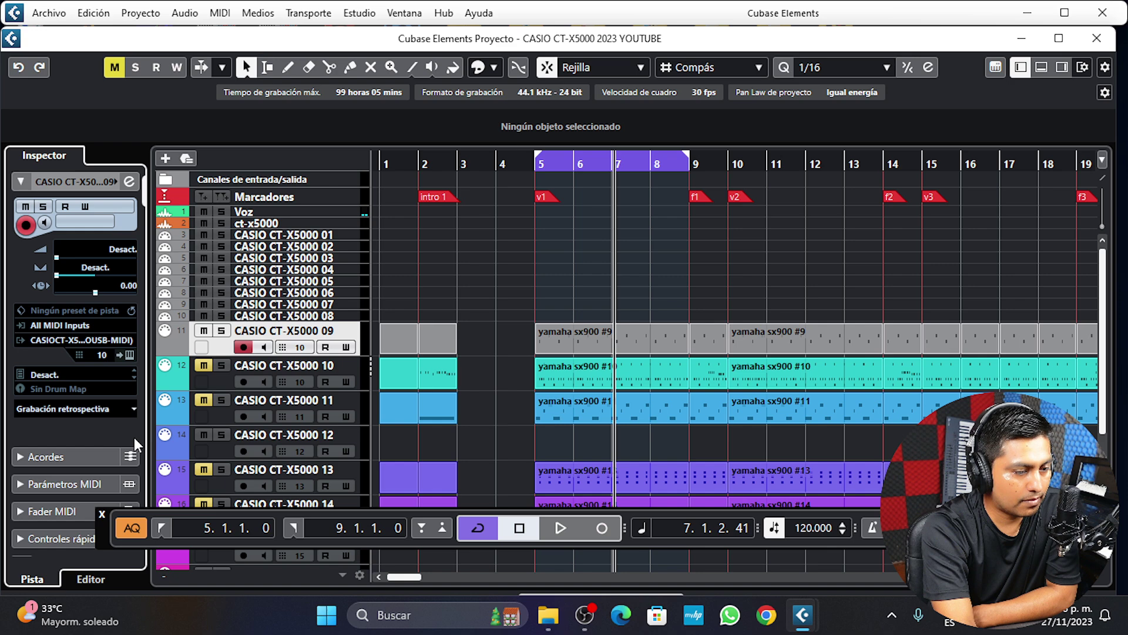
double_click(536, 164)
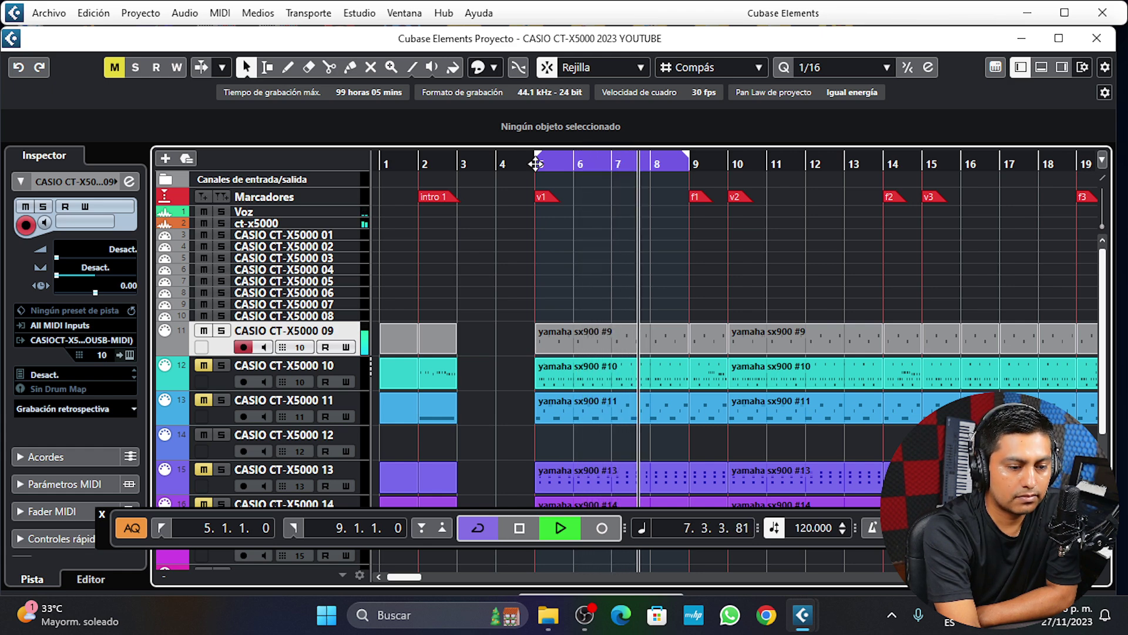
key(space)
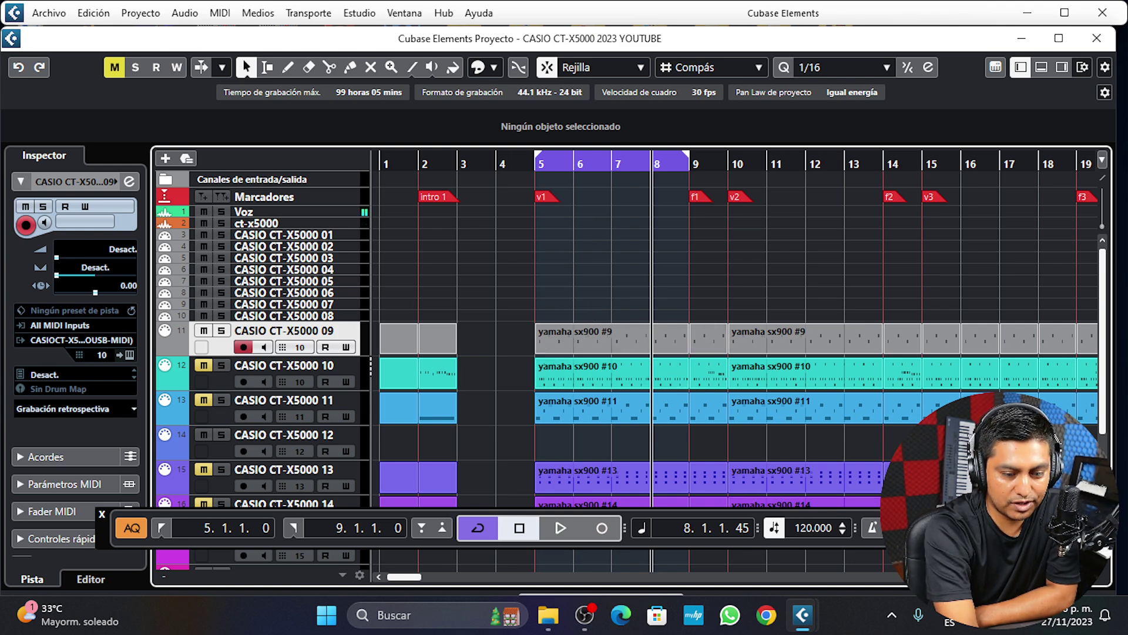
Step: Select all parts of track CASIO CT-X5000 09 from v1 through the end section and open them together in a separate Key Editor window
key(shift+f)
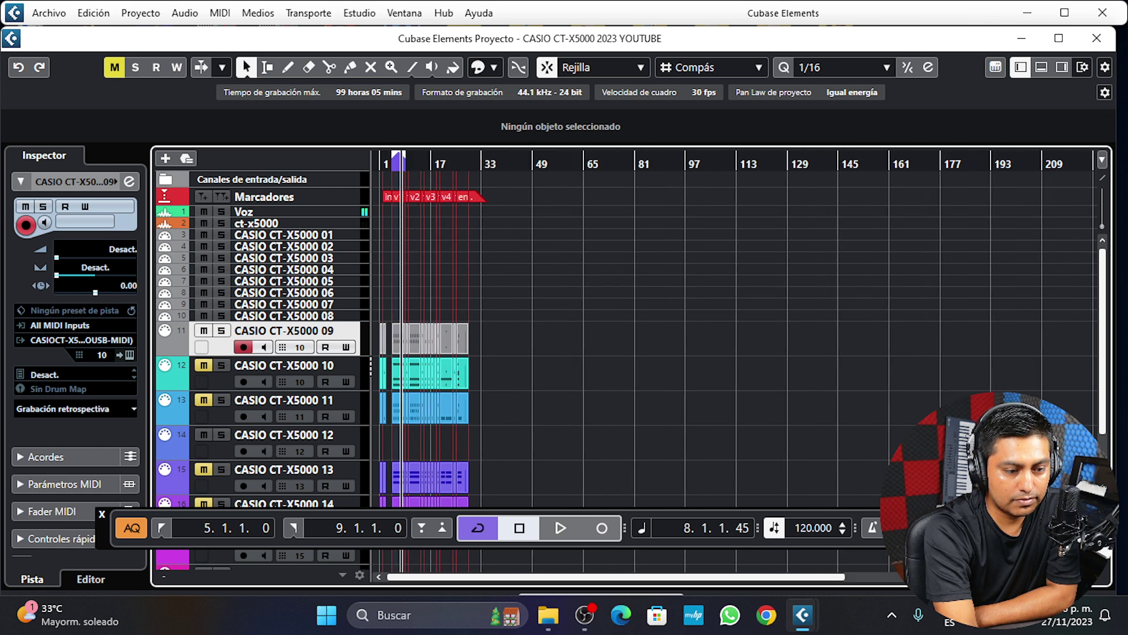
key(h)
key(h)
key(h)
key(h)
key(h)
key(h)
key(g)
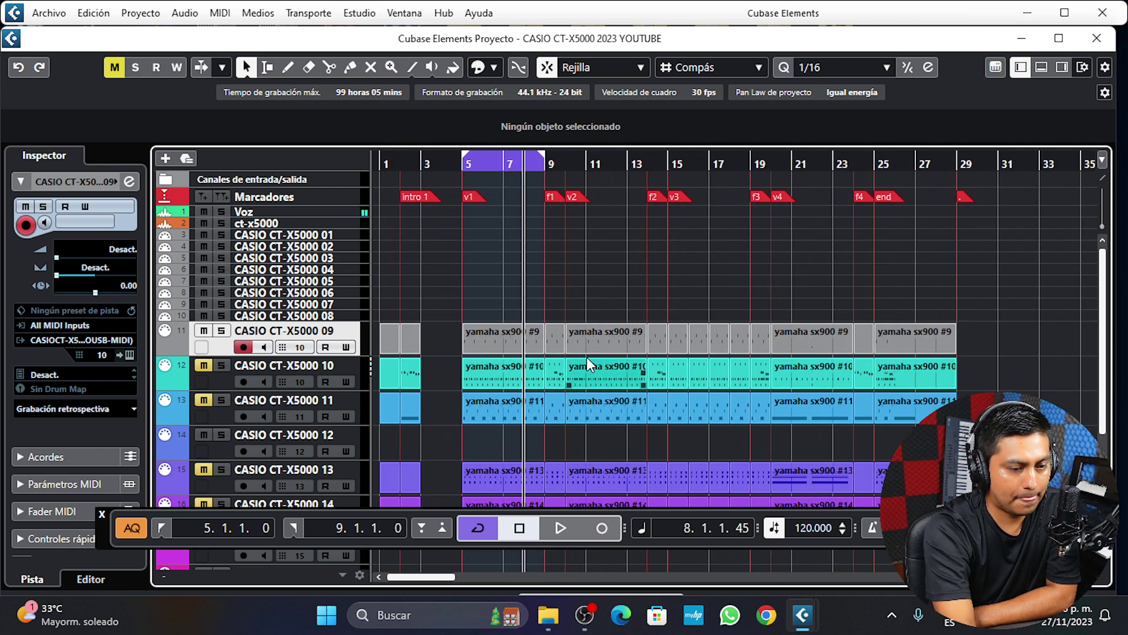
ctrl+click(354, 335)
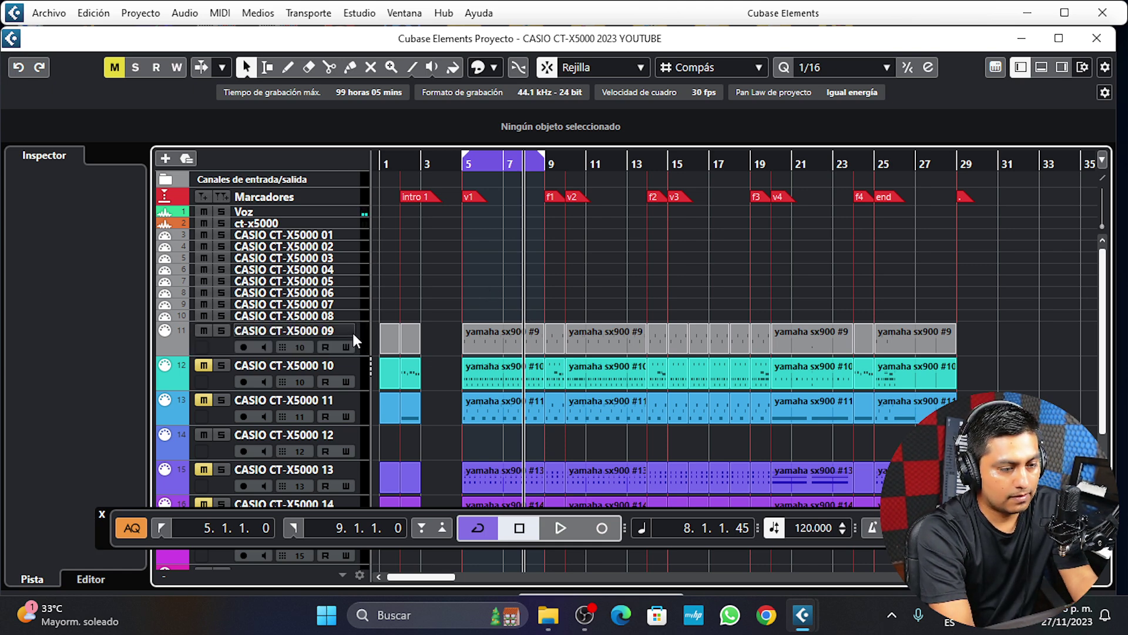
click(227, 349)
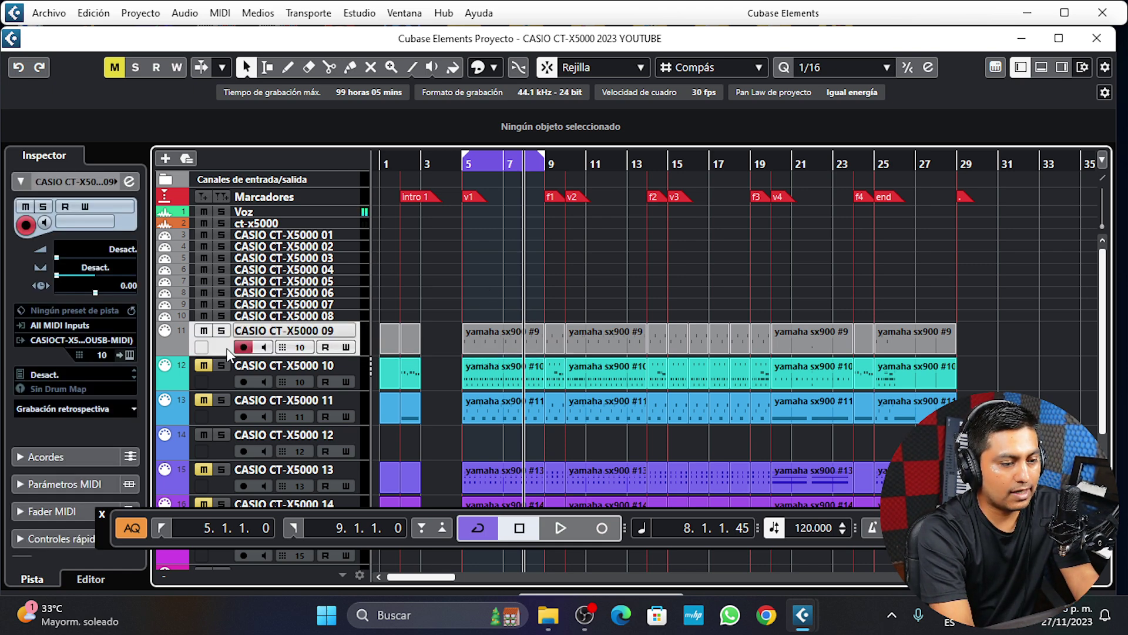
drag(447, 300, 947, 343)
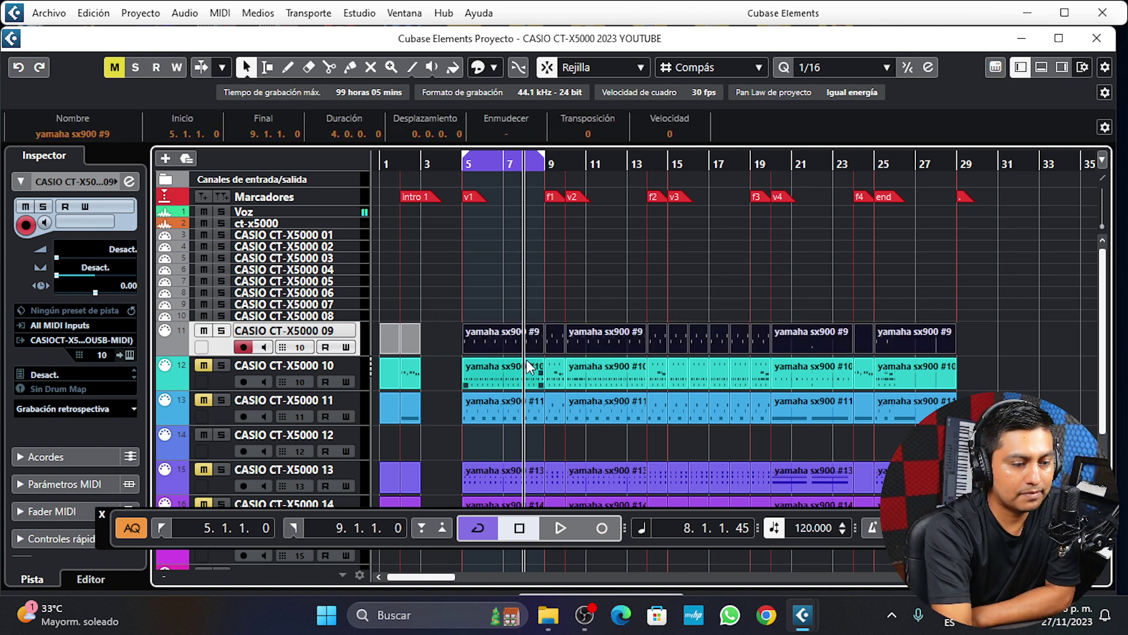
double_click(485, 351)
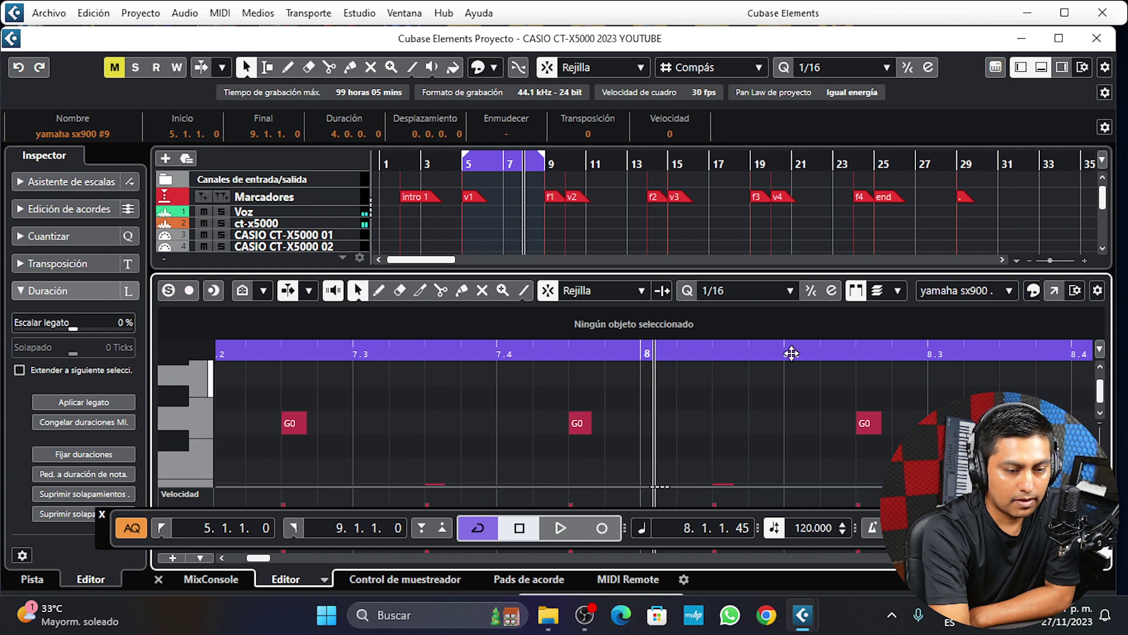
click(1056, 289)
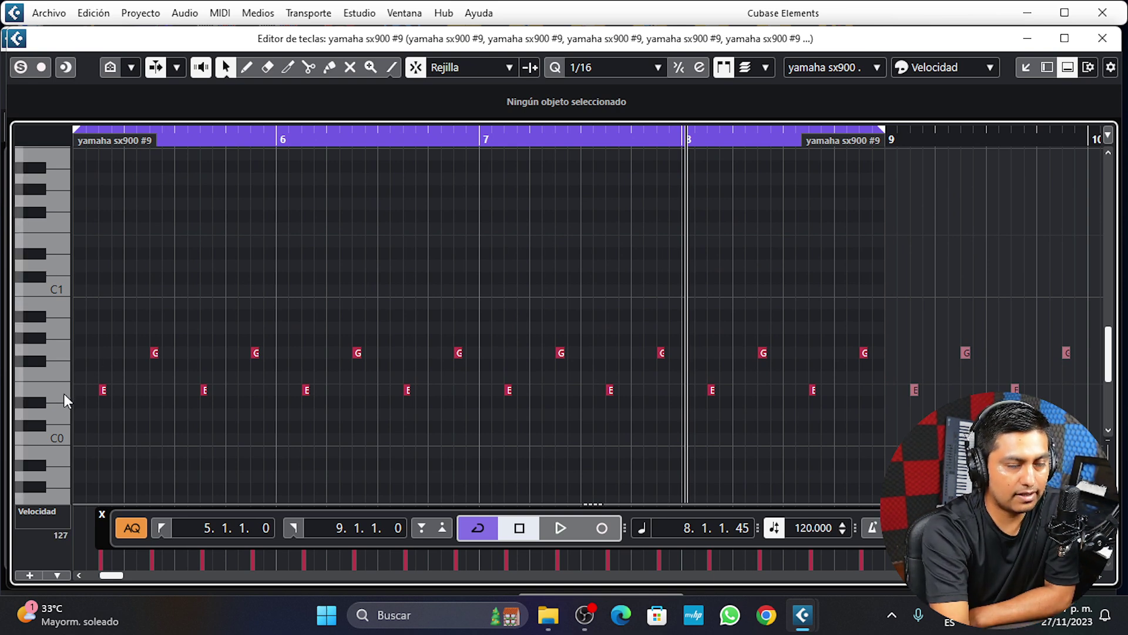
Step: Select all notes of the opened track 09 parts and transpose them up one octave
scroll(224, 332, up, 3)
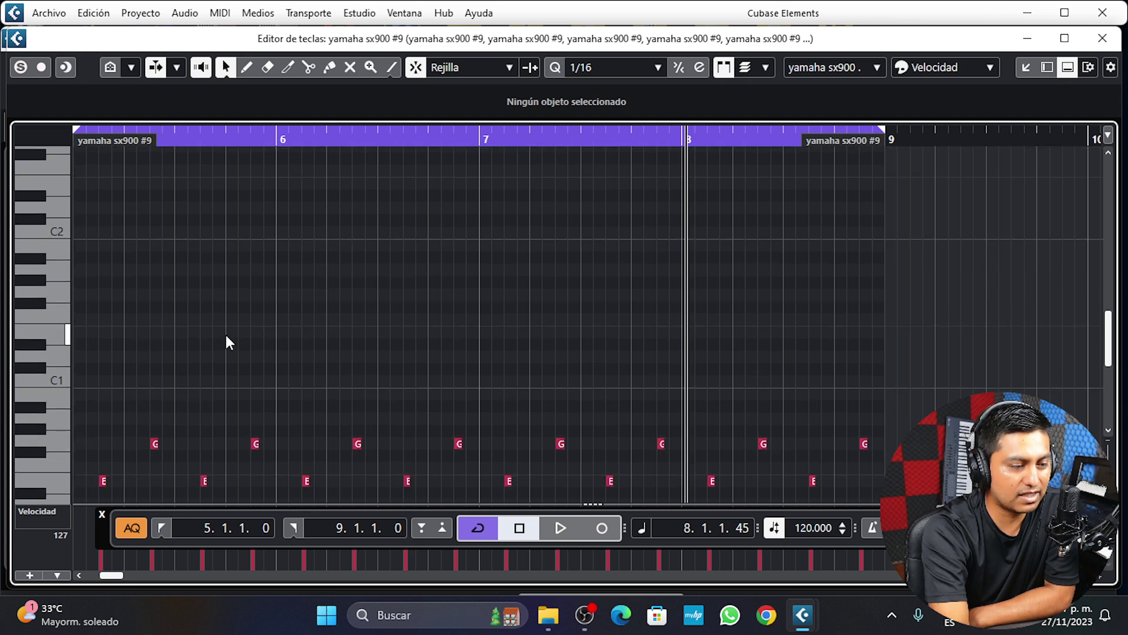
scroll(225, 341, down, 4)
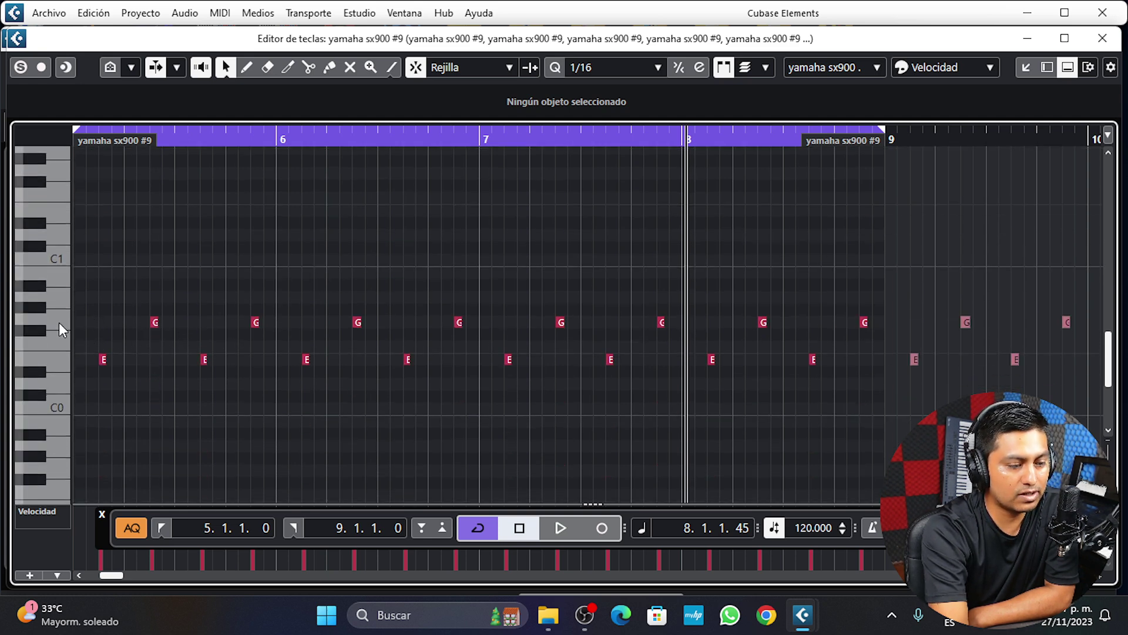
key(ctrl+a)
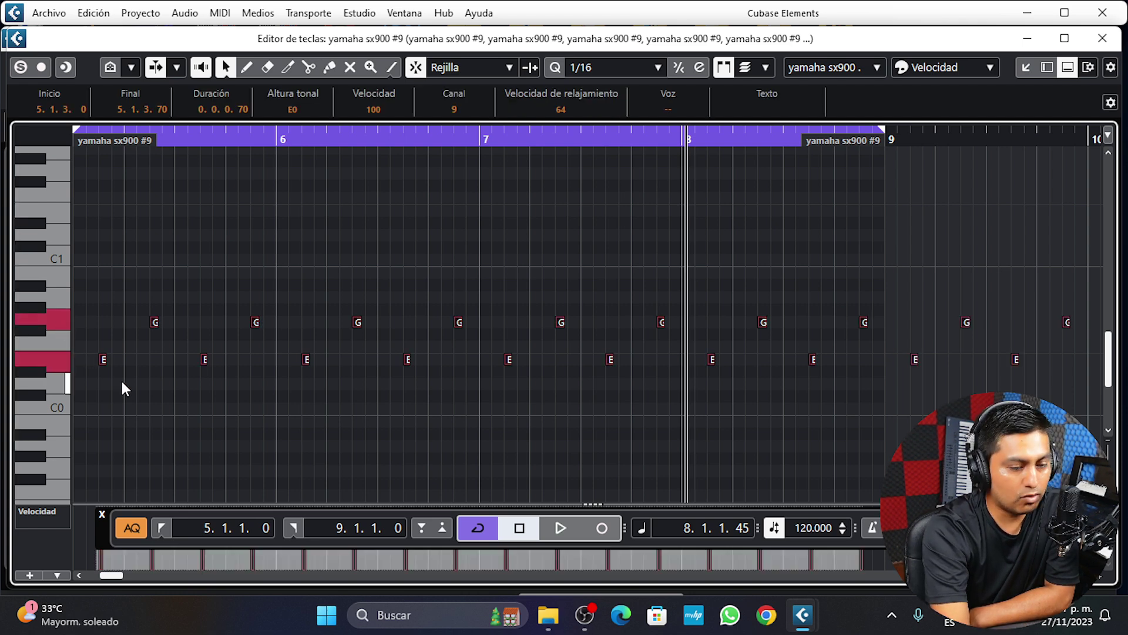
key(shift+Up)
scroll(121, 379, up, 5)
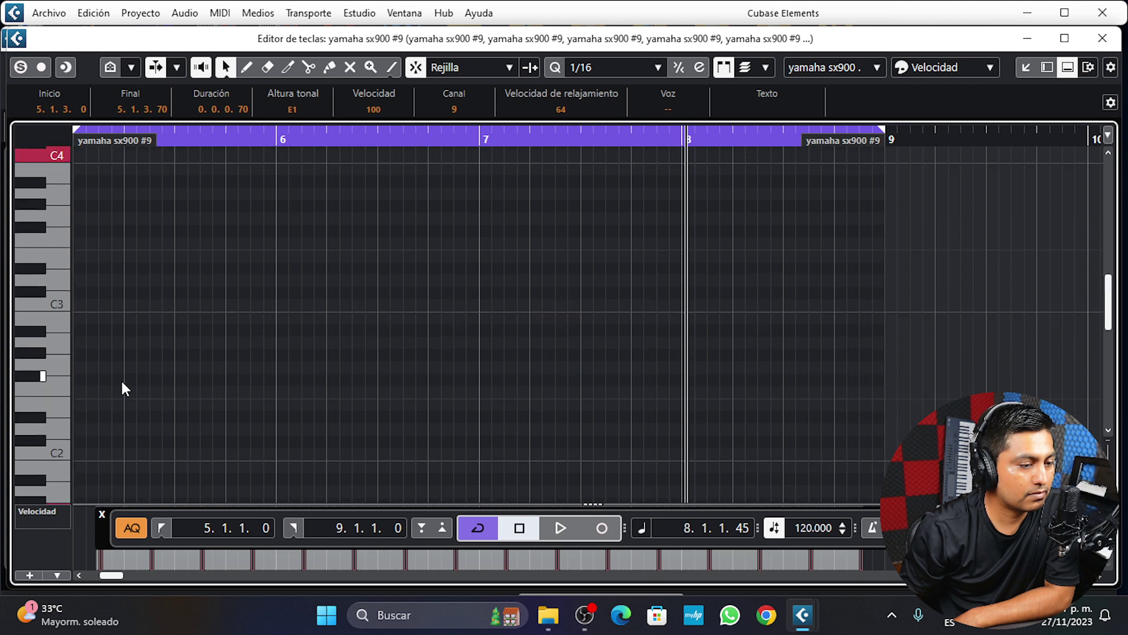
scroll(122, 382, up, 3)
scroll(122, 382, down, 6)
scroll(121, 378, up, 1)
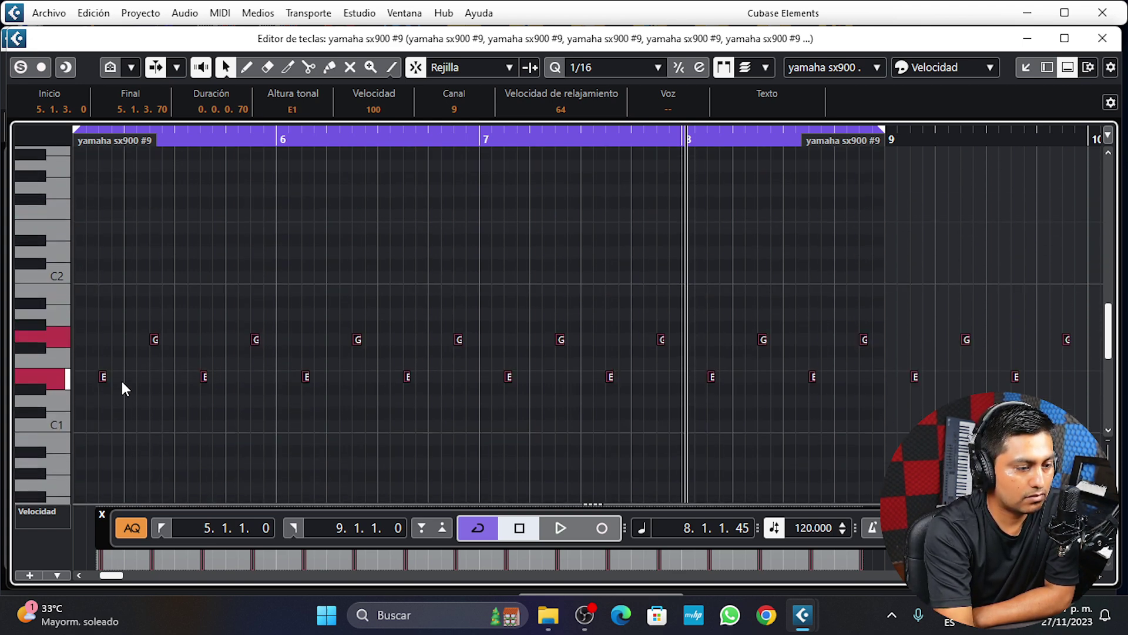
Step: Raise all the selected notes together until the first note of bar 5 sits on D3
scroll(62, 375, up, 2)
key(Up)
key(Up)
key(Up)
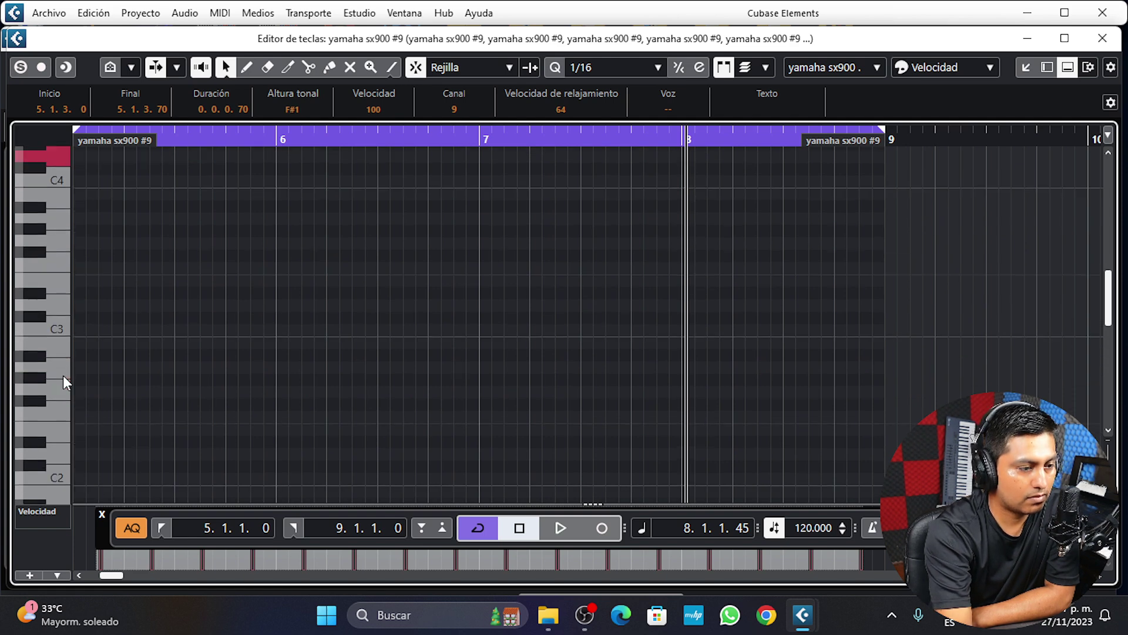
scroll(62, 375, down, 4)
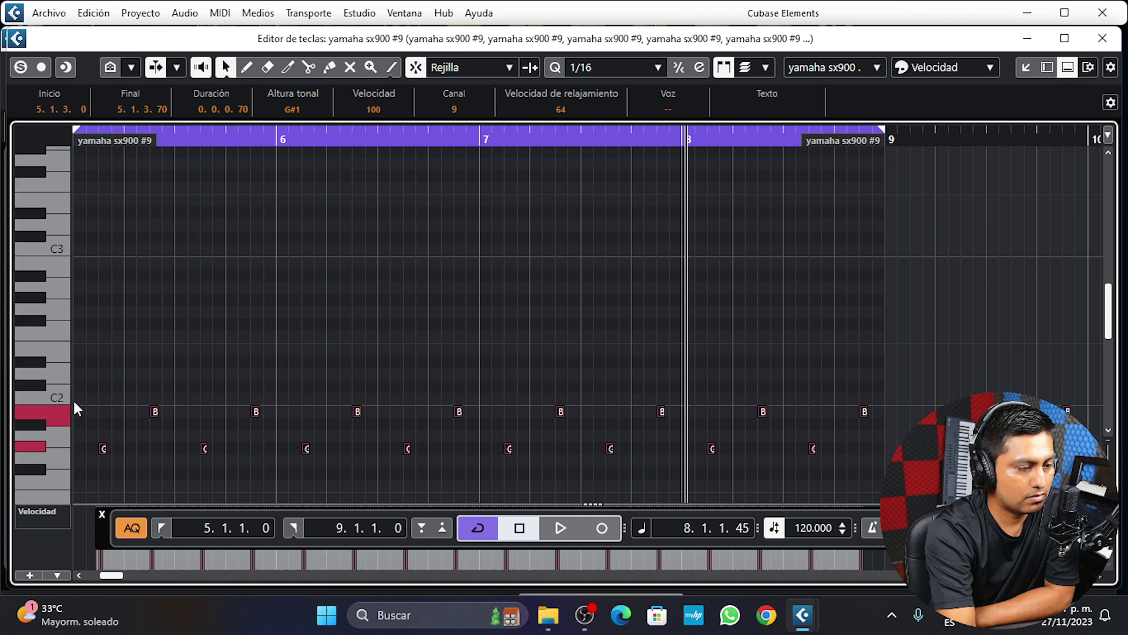
drag(102, 450, 104, 401)
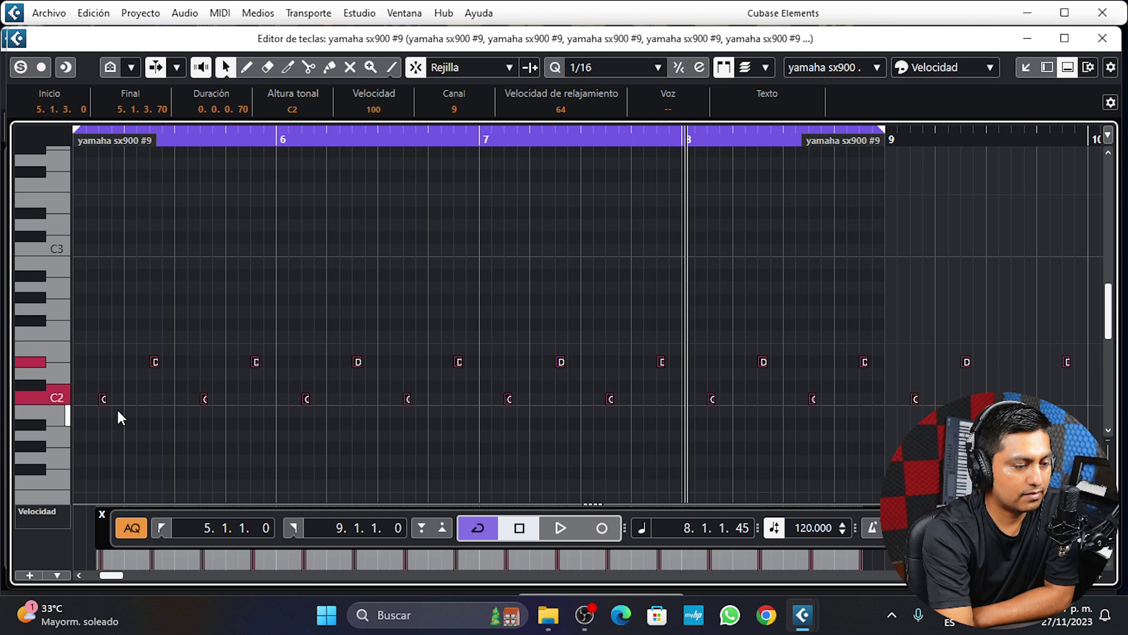
drag(102, 401, 104, 228)
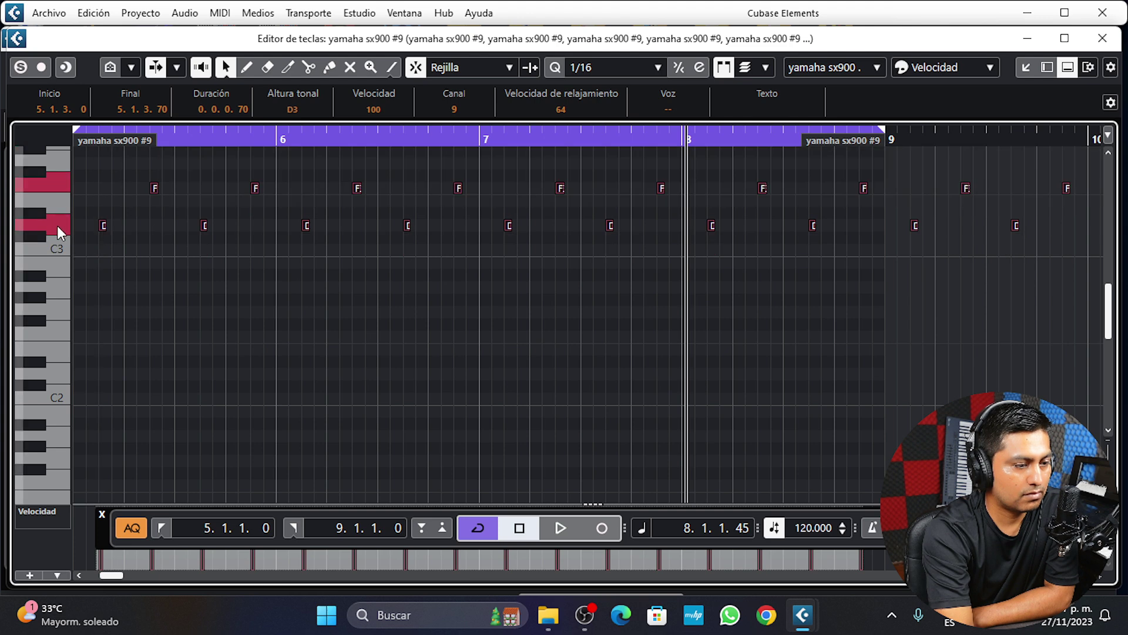
Step: Lower all F3 notes of the opened track 09 parts to E3 and audition the result
click(58, 185)
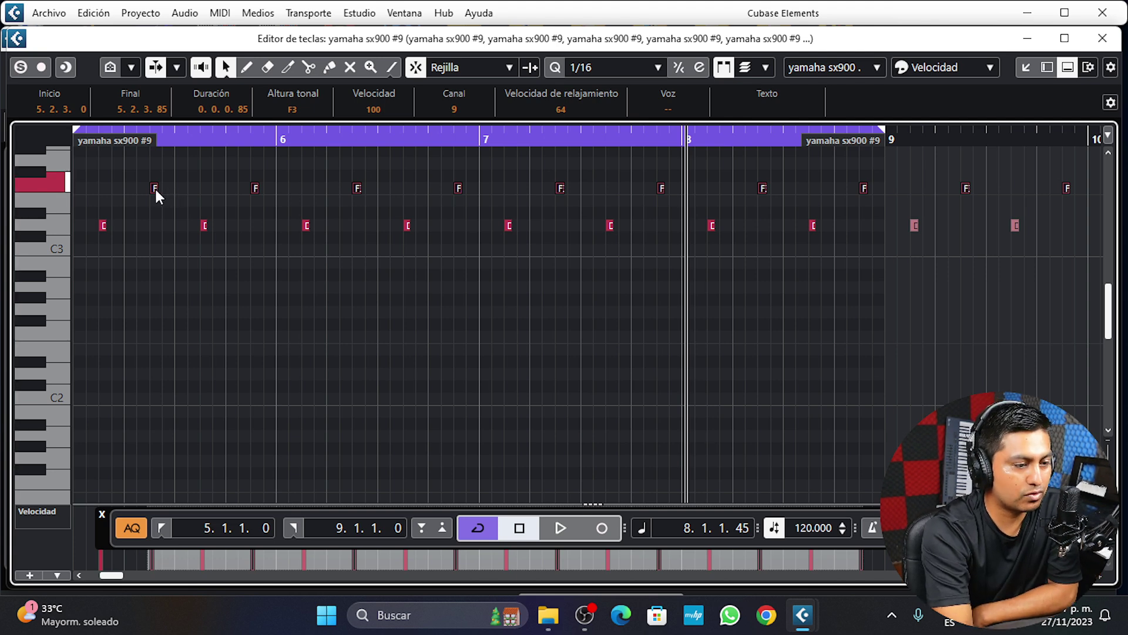
key(Down)
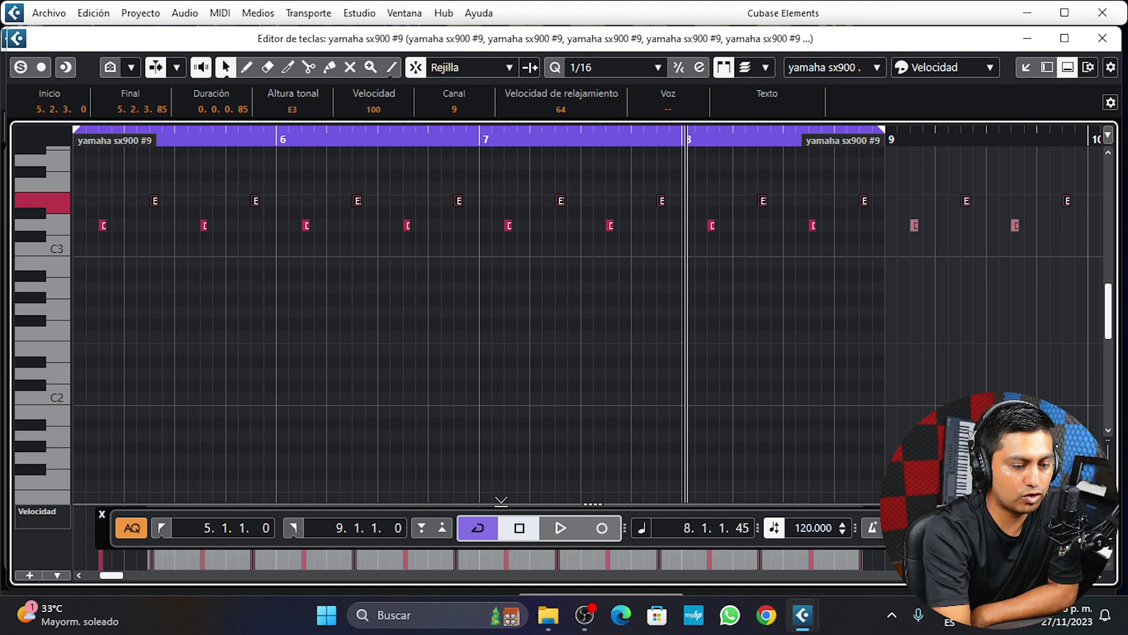
key(space)
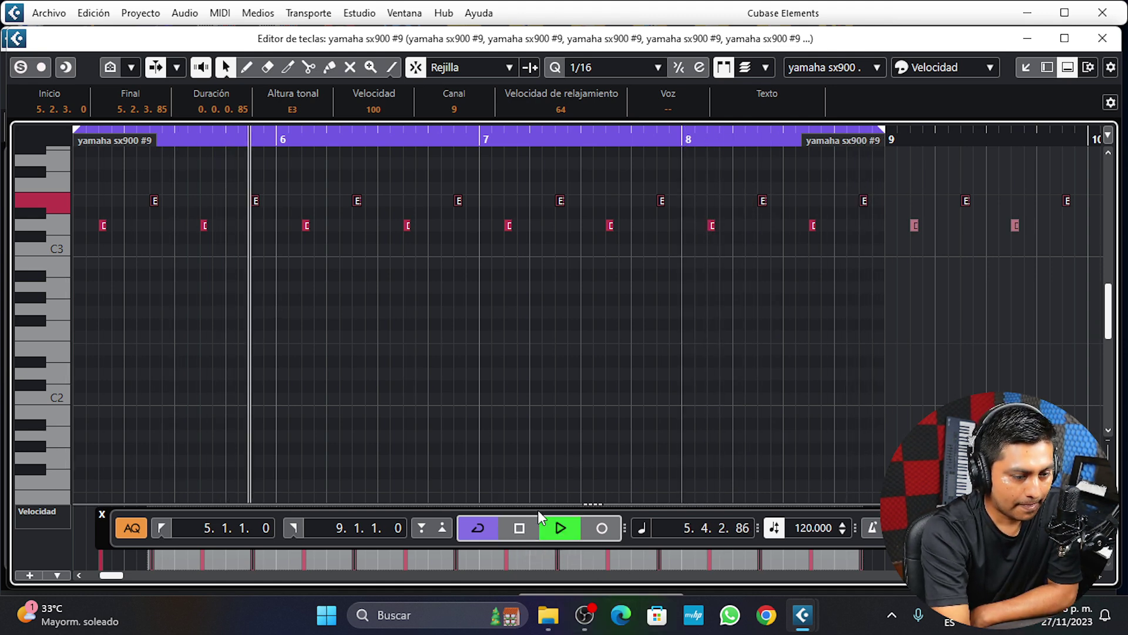
click(519, 528)
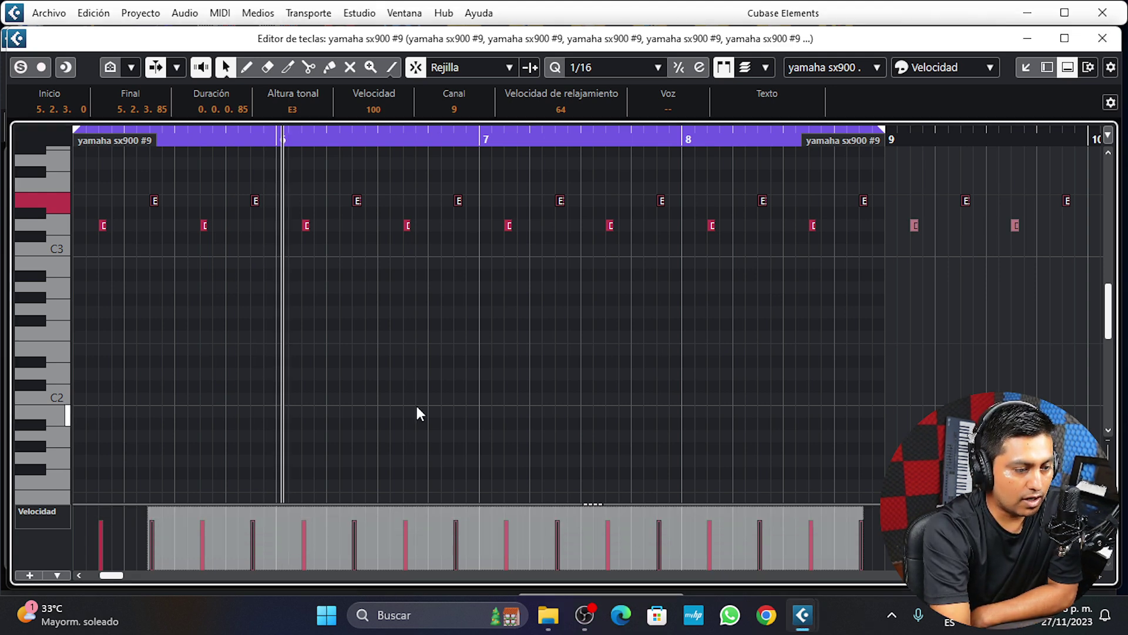
Step: Close the separate Key Editor window and hide the project's lower-zone editor
scroll(417, 409, down, 6)
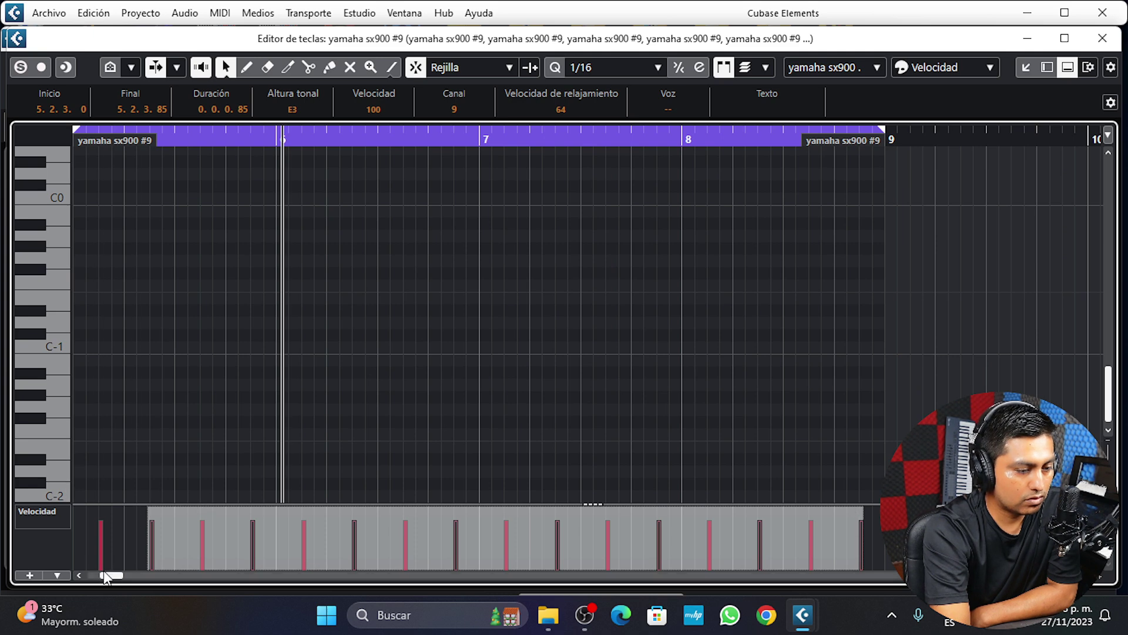
drag(107, 576, 150, 586)
click(1116, 40)
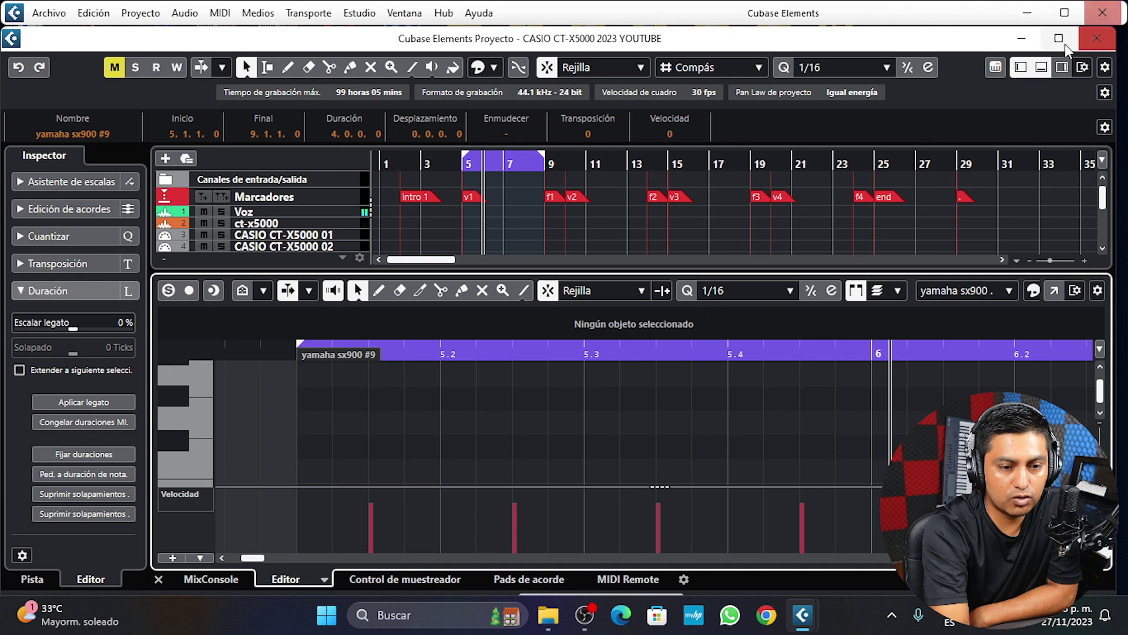
click(1044, 68)
Step: Turn off the cycle and play the arrangement from v1 with all tracks unmuted
click(465, 163)
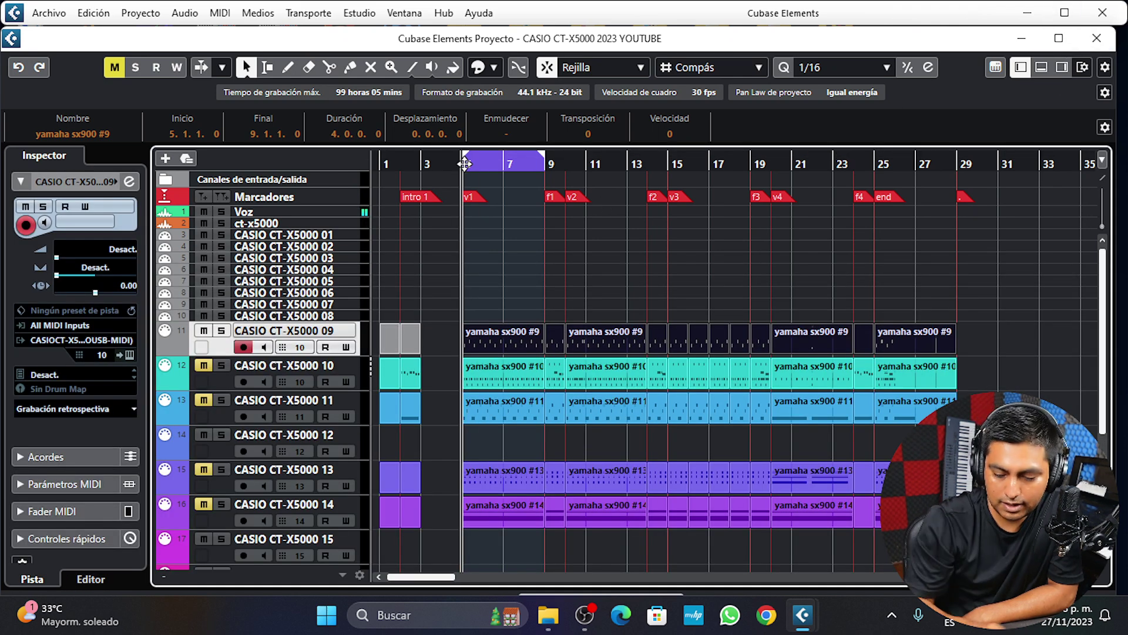
click(465, 163)
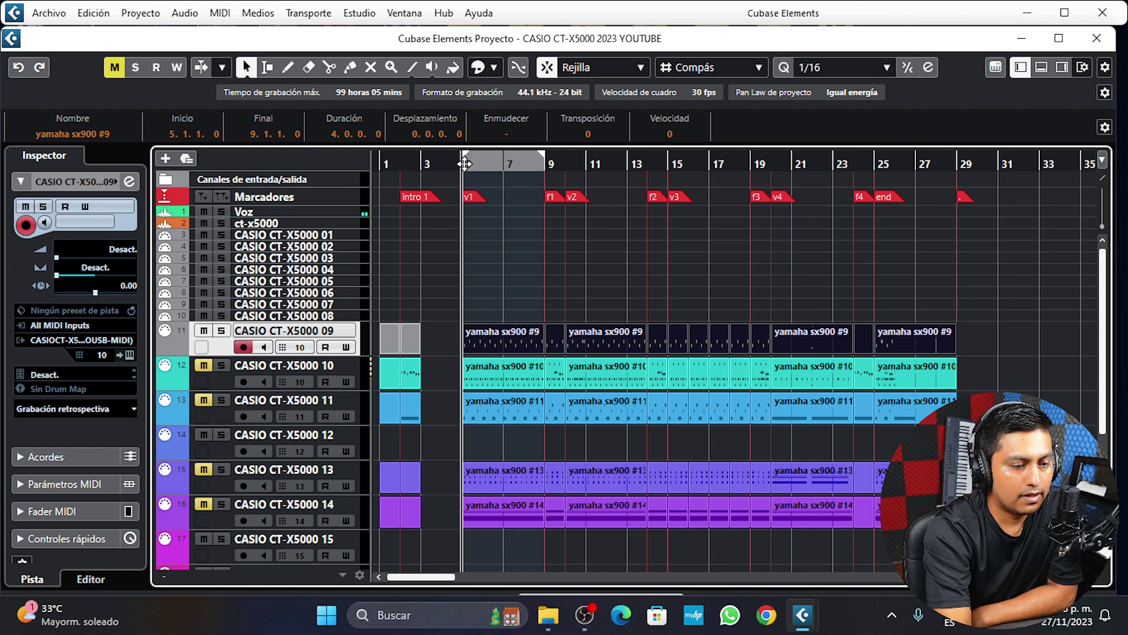
key(space)
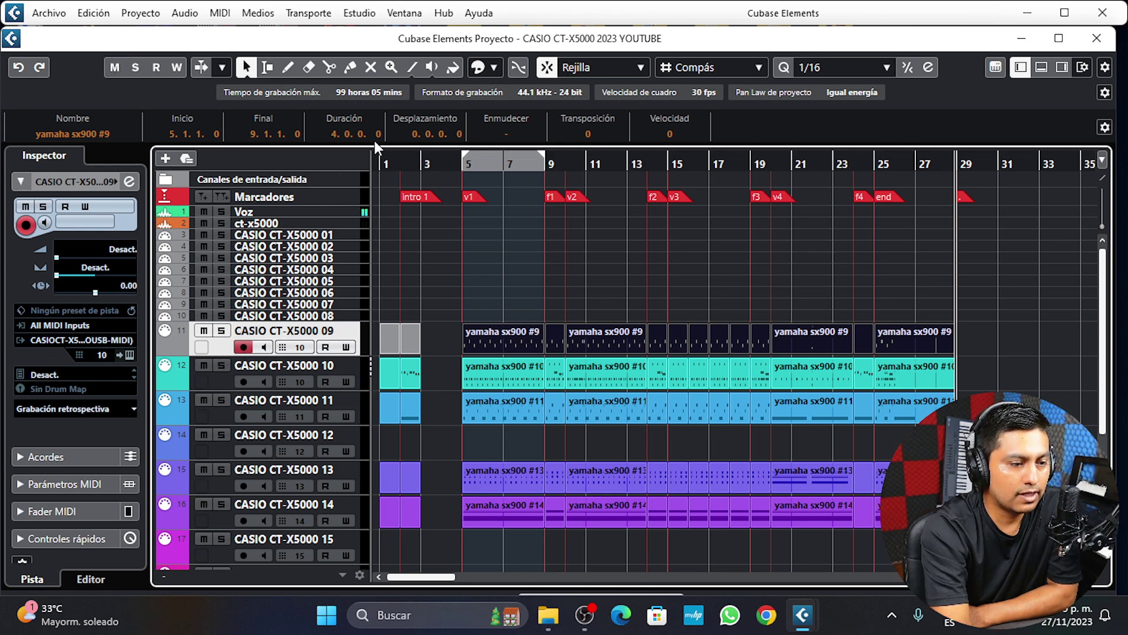
Step: Return to bar 1 and play the full arrangement from the start into the end section
key(F2)
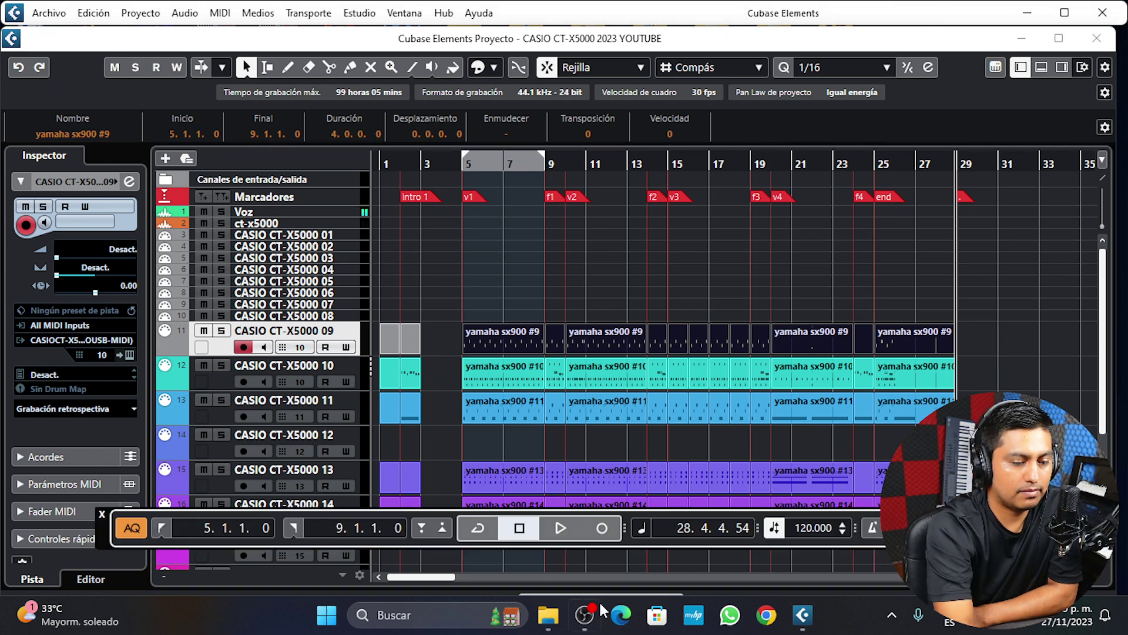
click(521, 528)
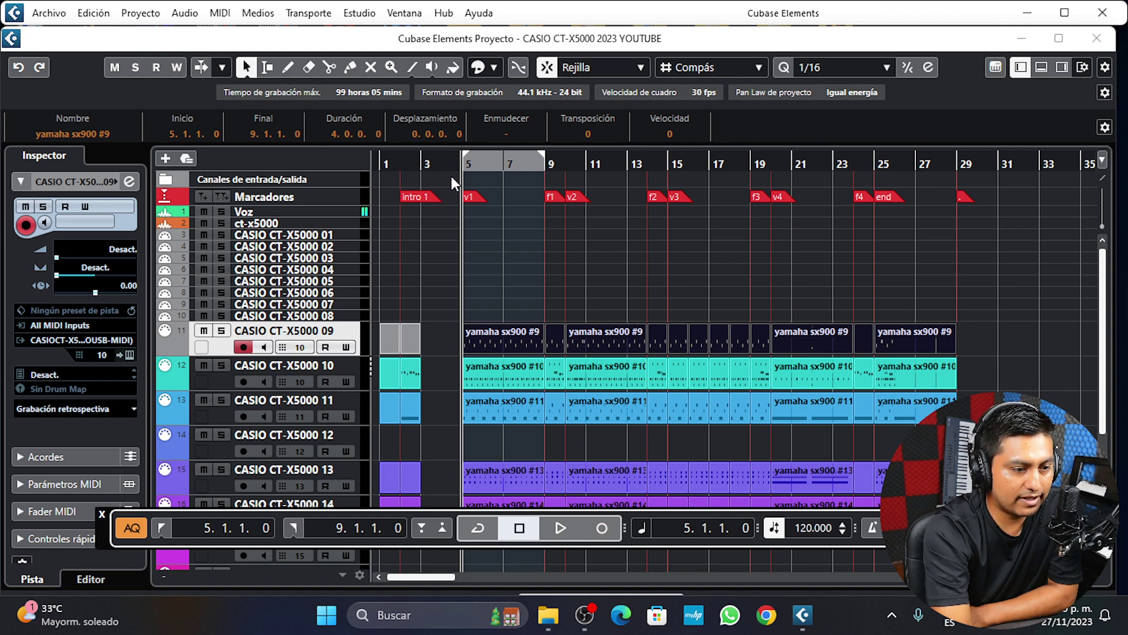
click(379, 160)
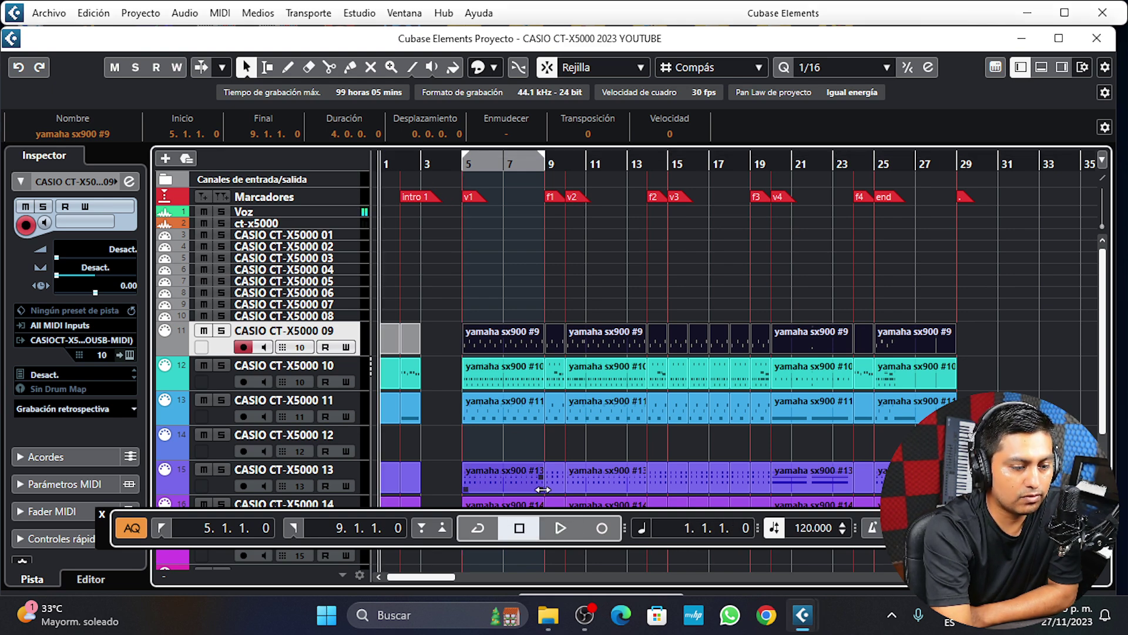
click(564, 527)
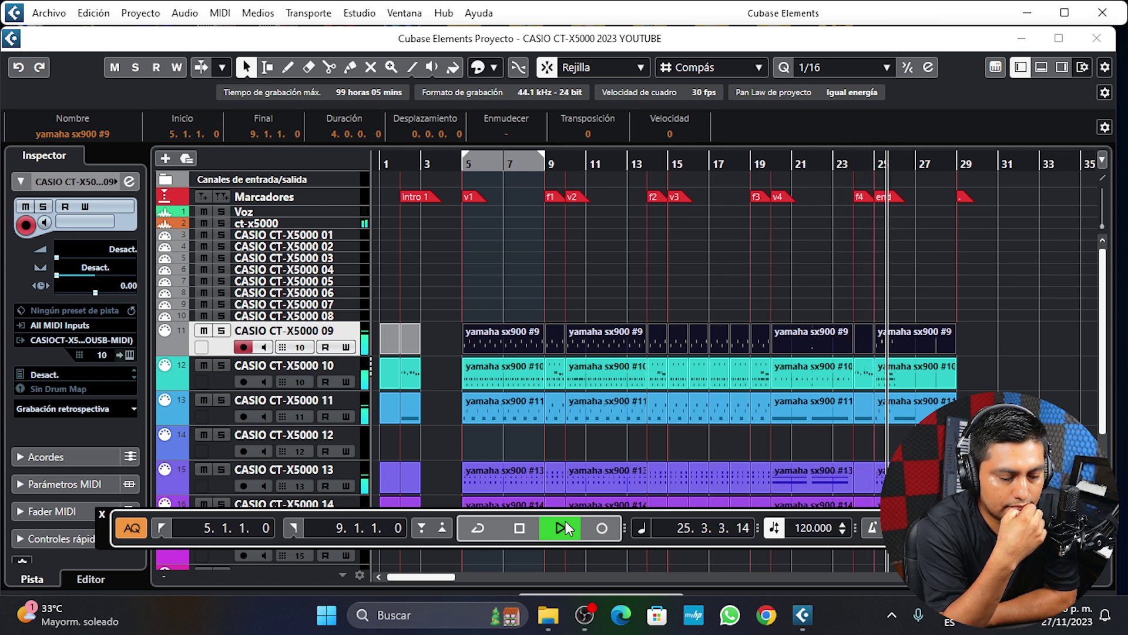
key(space)
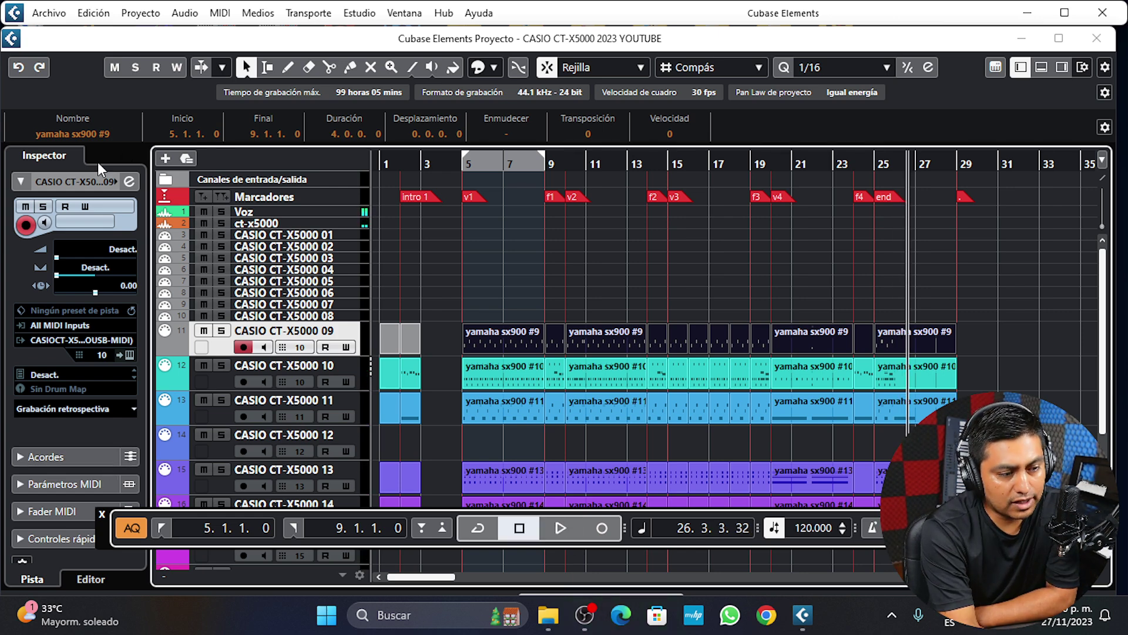
Step: Set the program of track CASIO CT-X5000 14 to Choir Aahs and audition it from v1
click(69, 179)
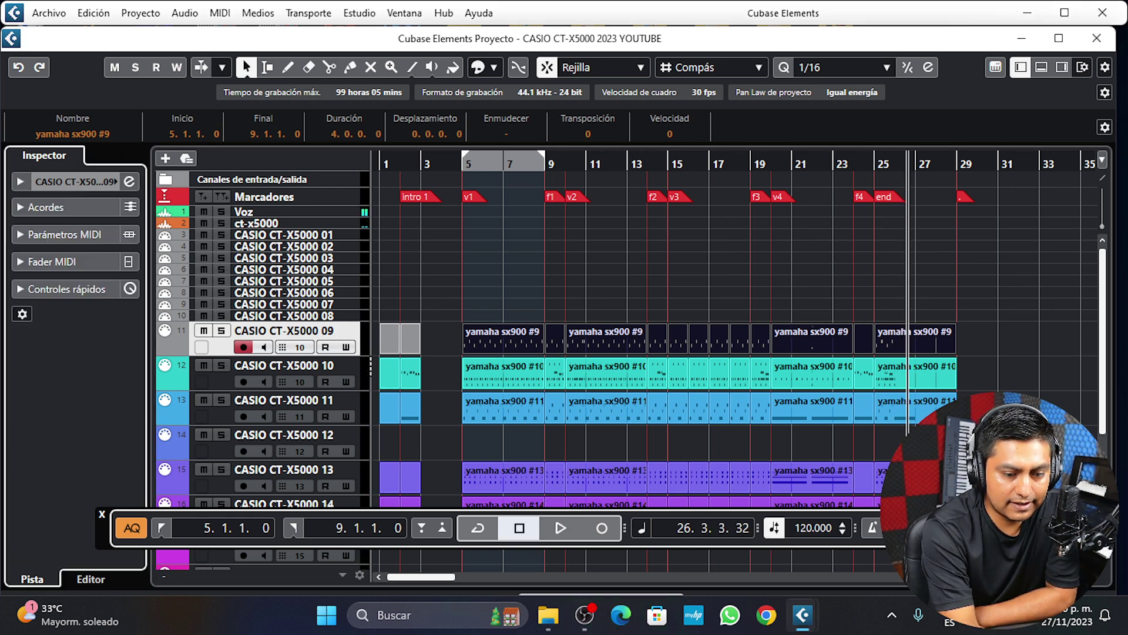
key(F2)
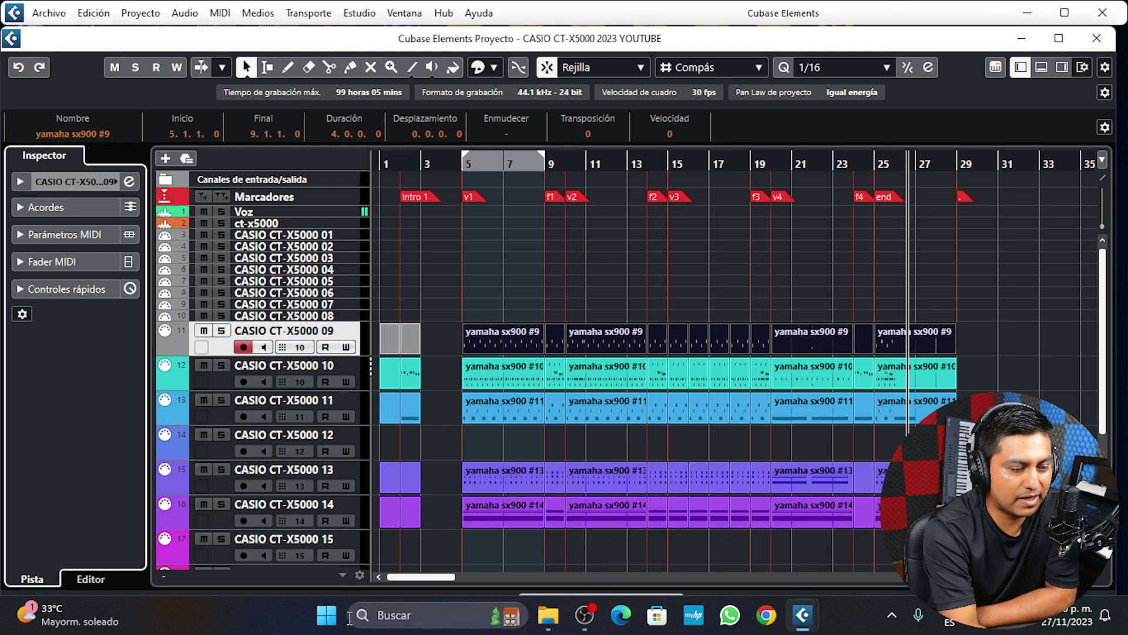
click(218, 521)
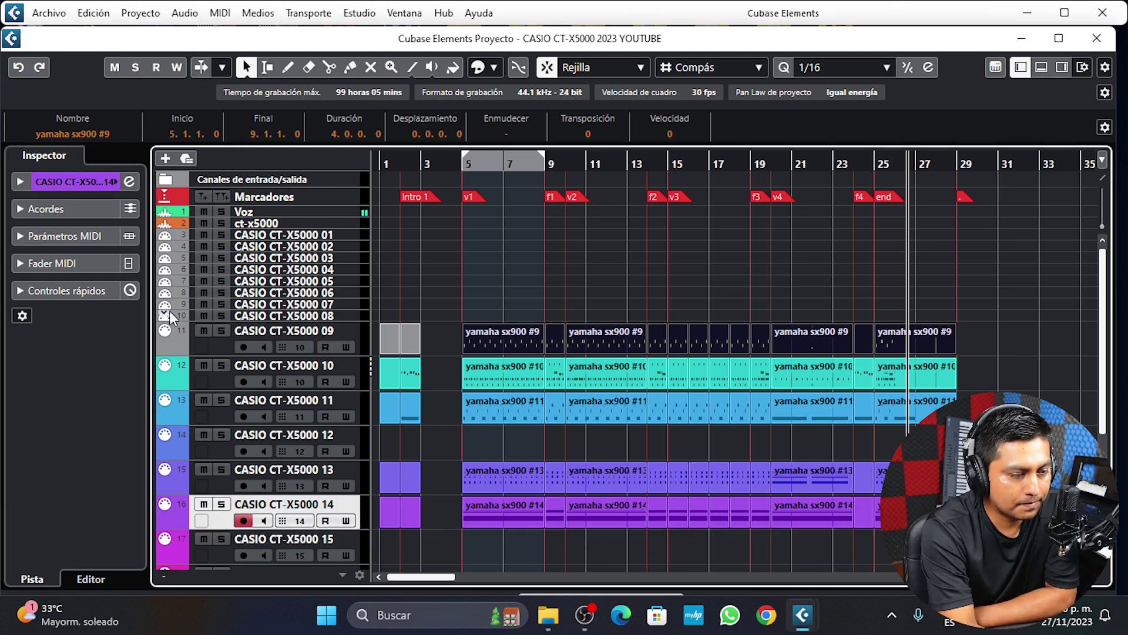
click(77, 183)
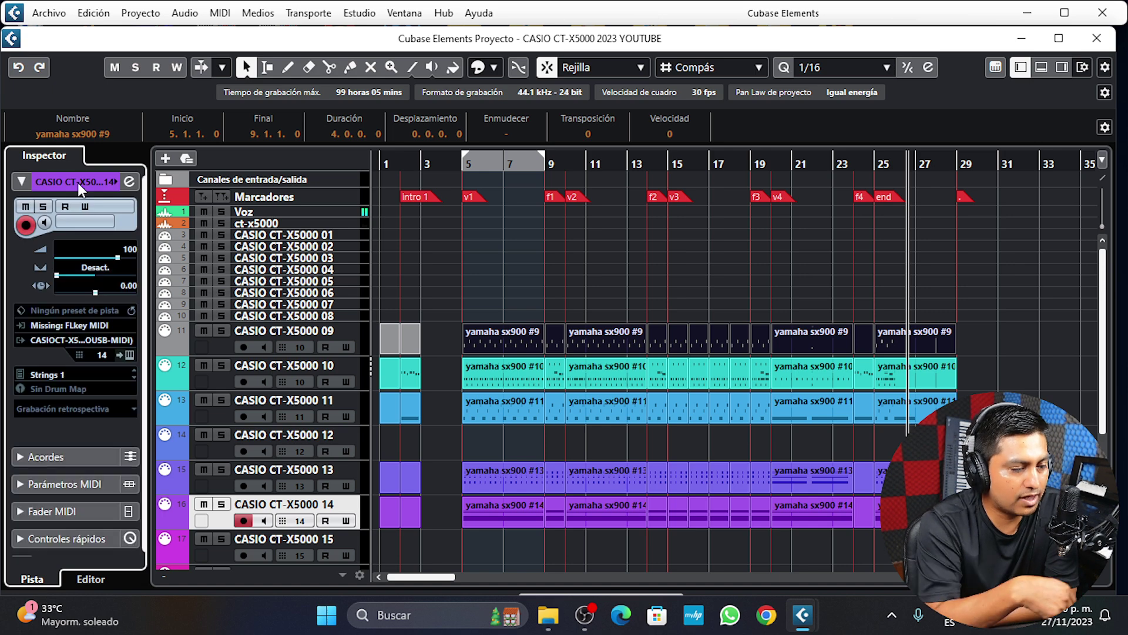
click(72, 373)
drag(210, 433, 210, 475)
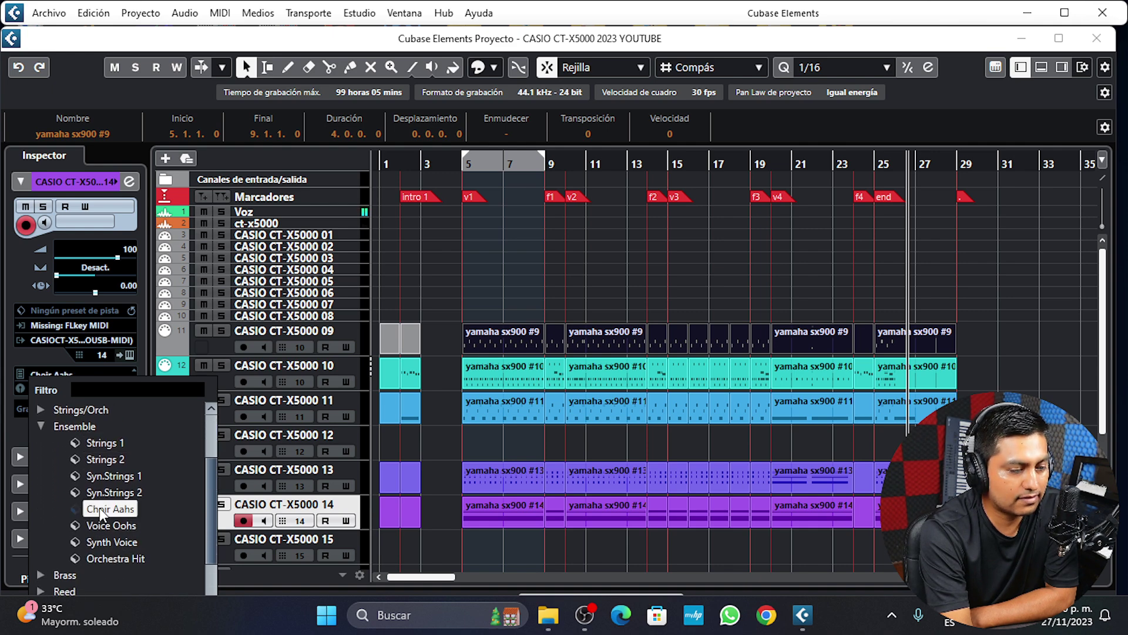
click(464, 160)
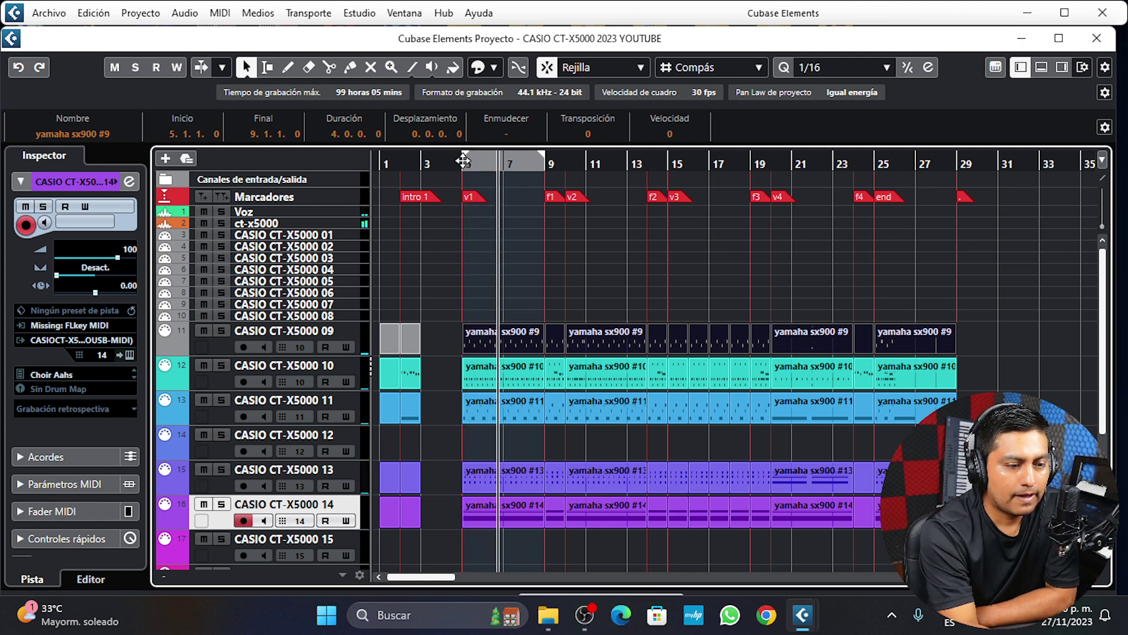
Step: Extend the locator range from bar 1 to bar 29 to cover the whole arrangement and turn on the cycle
click(380, 161)
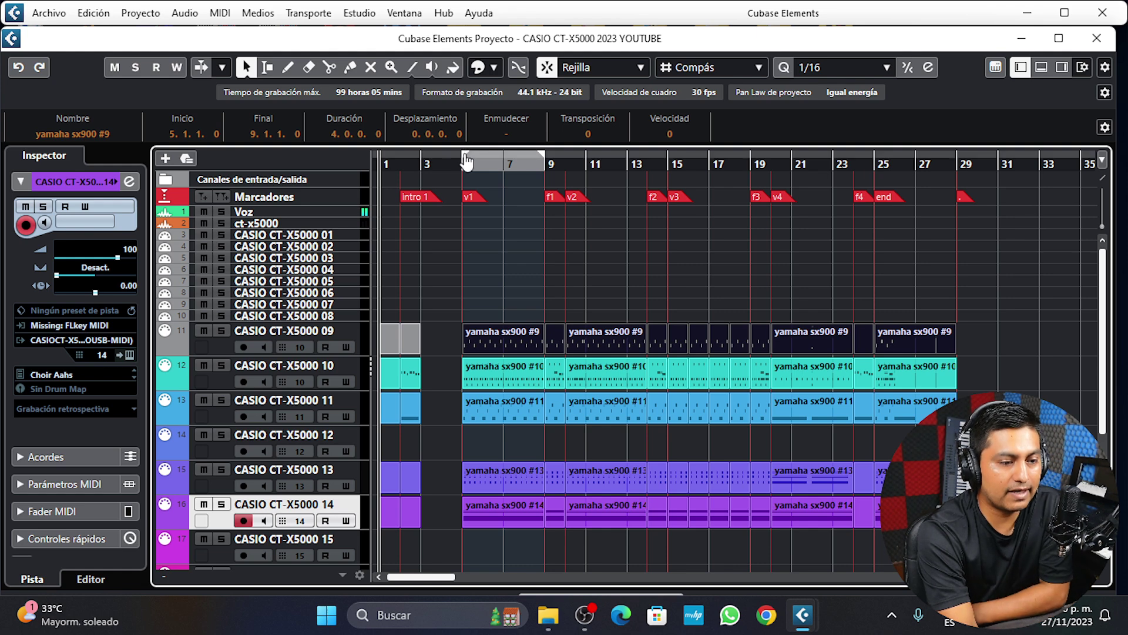
drag(465, 155, 382, 157)
drag(541, 158, 955, 158)
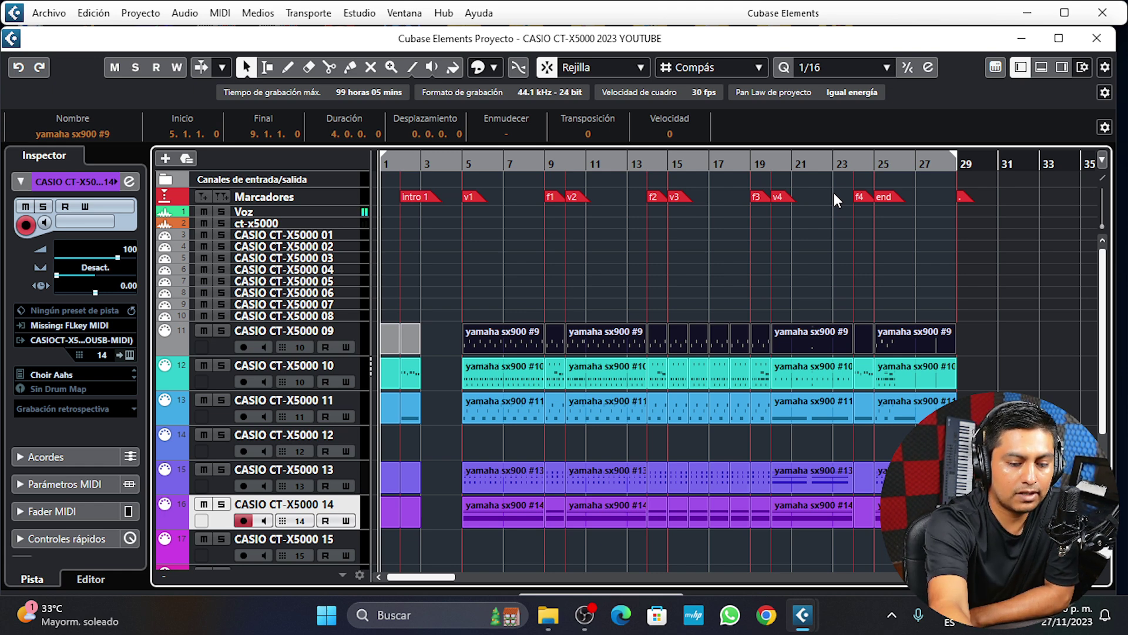
key(KP_Divide)
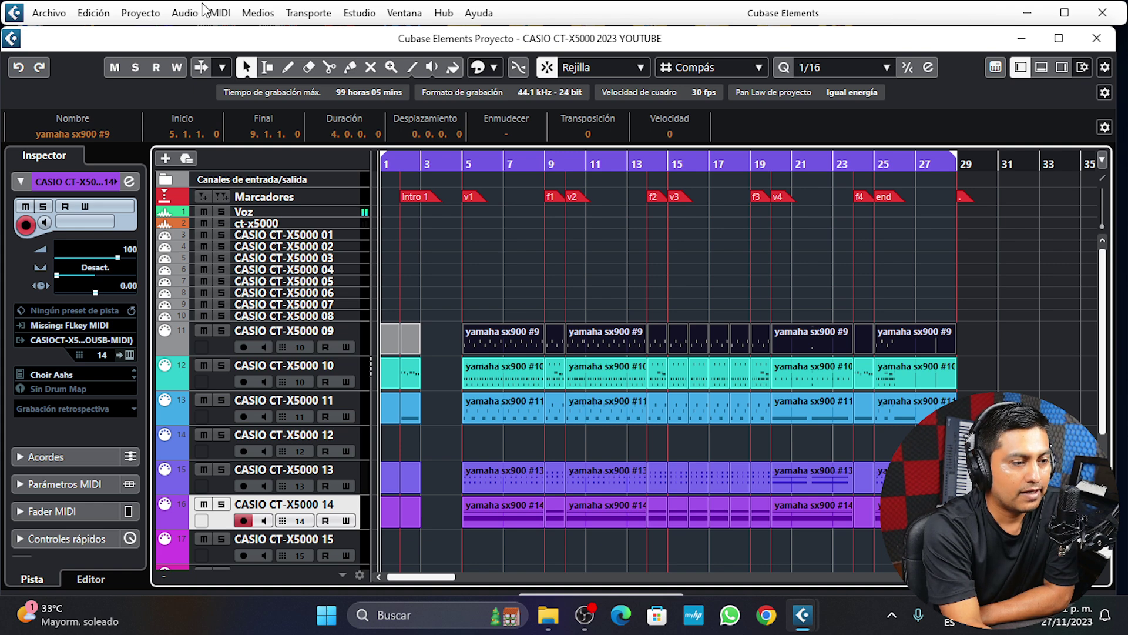
click(48, 14)
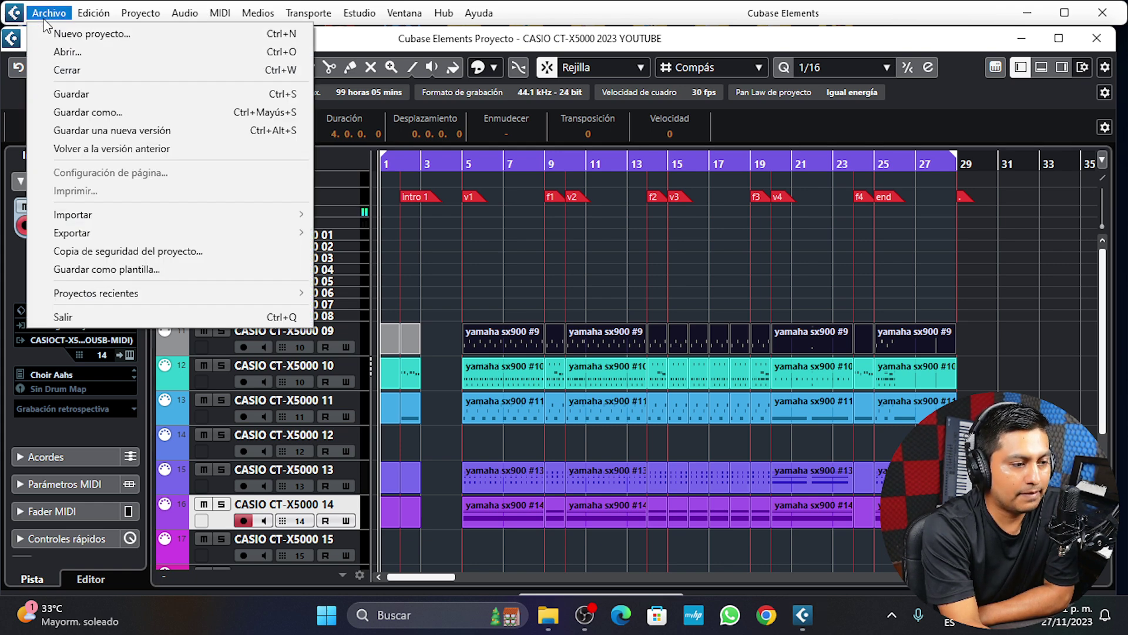
mouse_move(115, 232)
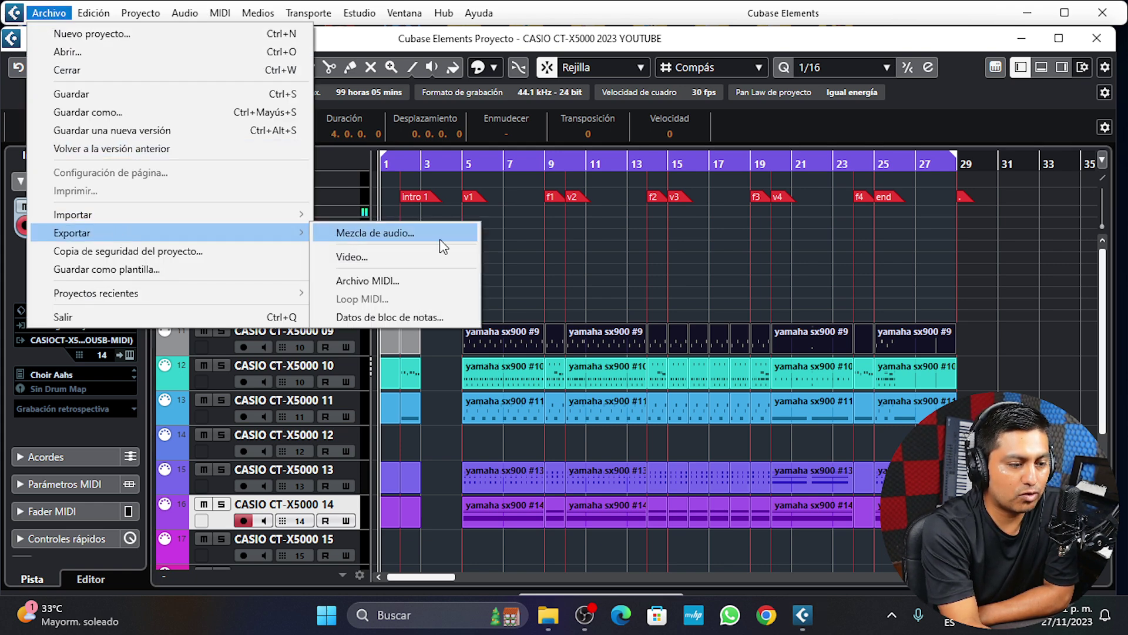
click(391, 280)
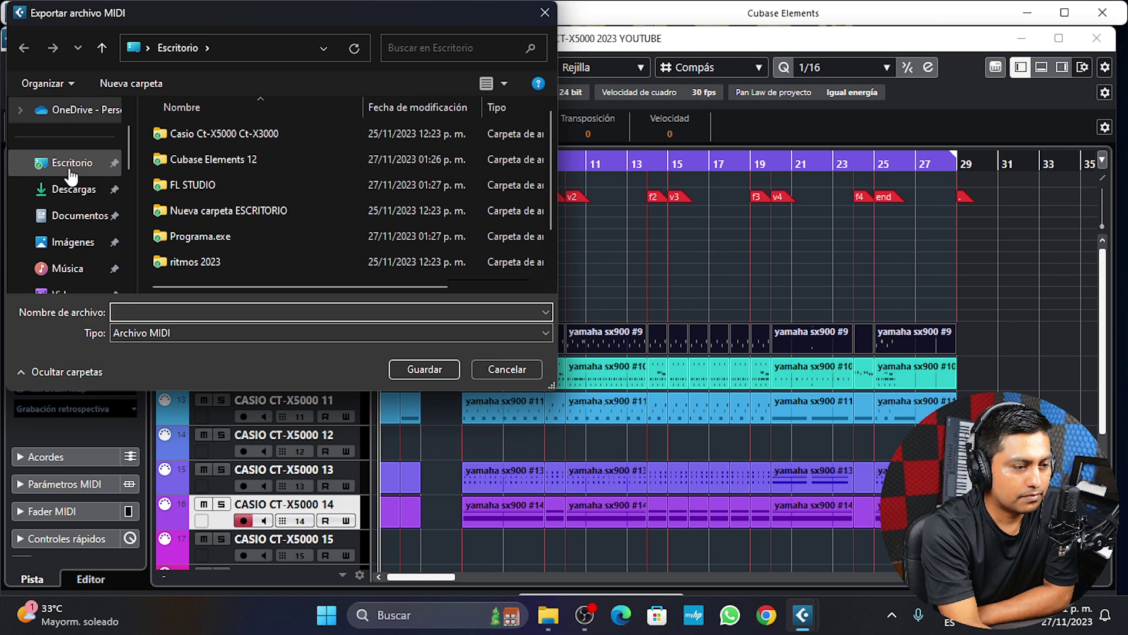
double_click(350, 6)
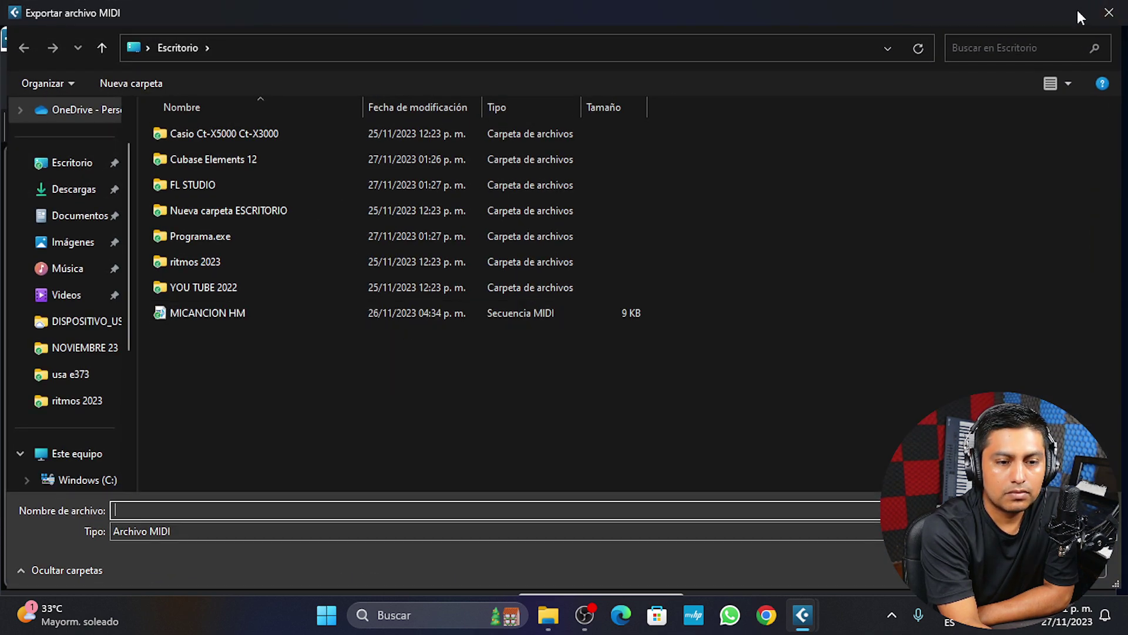
click(1109, 13)
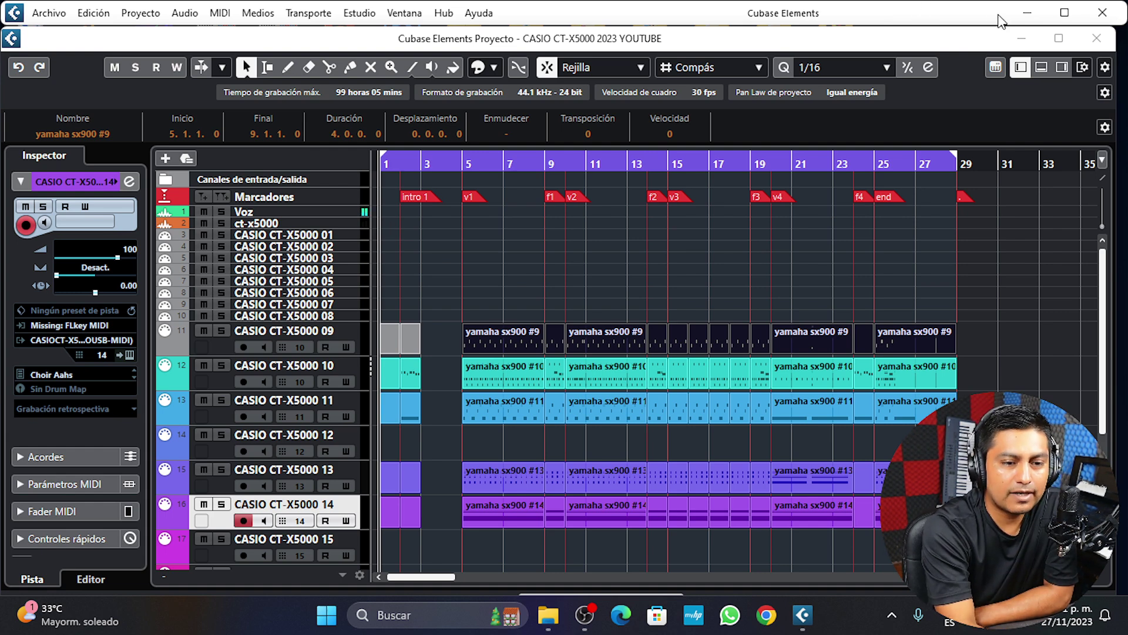
click(1027, 12)
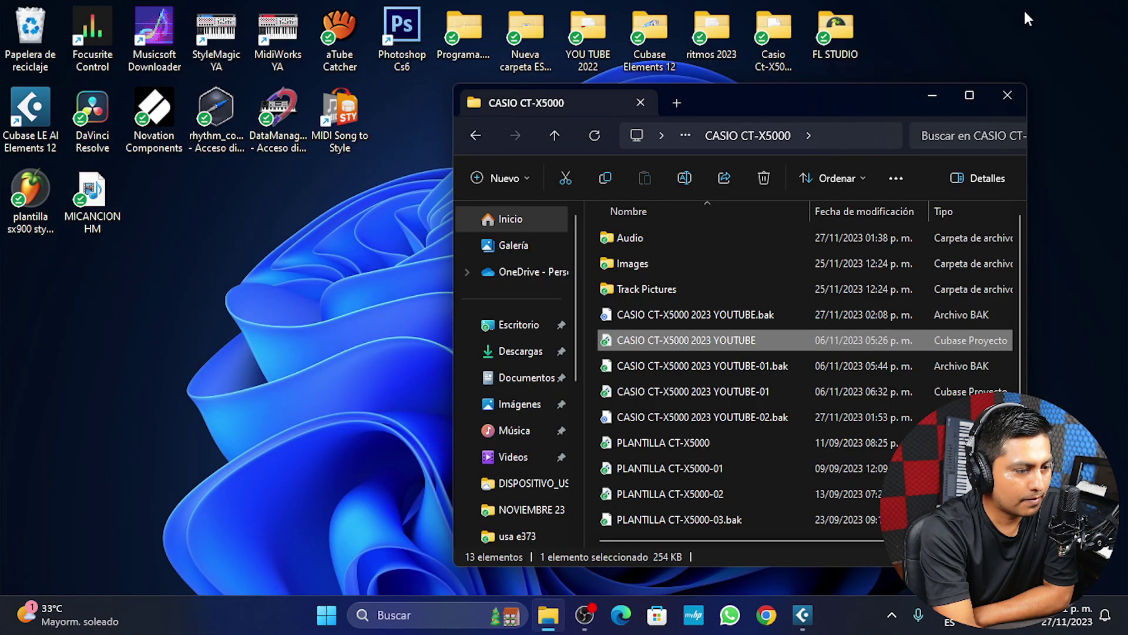
click(803, 615)
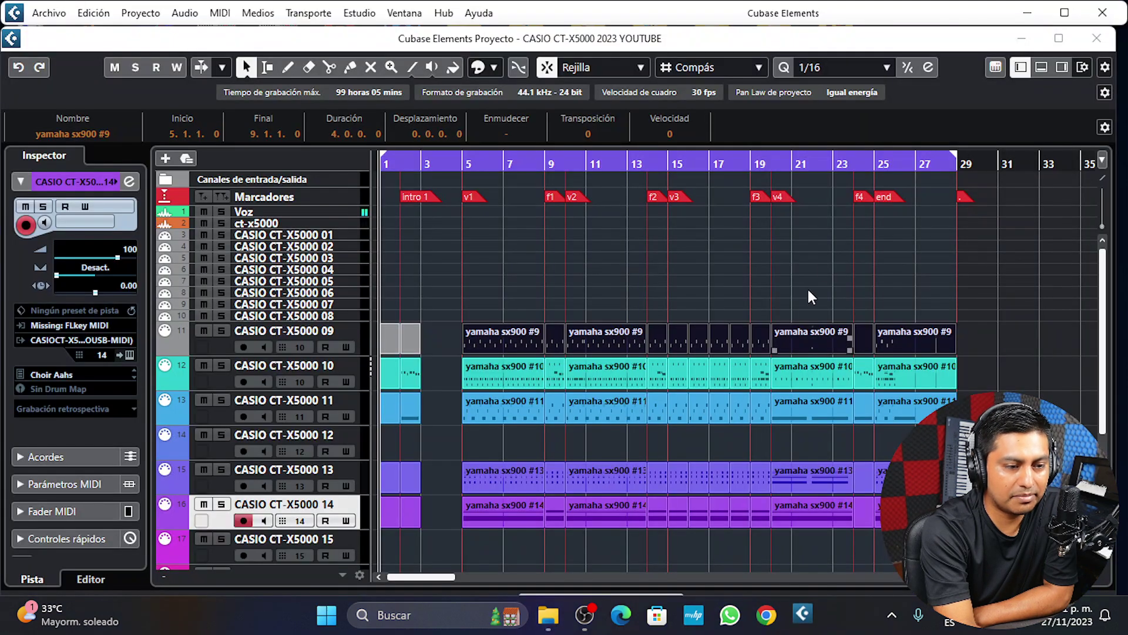
Step: Start a MIDI file export to the desktop named MICANCION HM, declining to replace the existing file
click(50, 13)
mouse_move(105, 234)
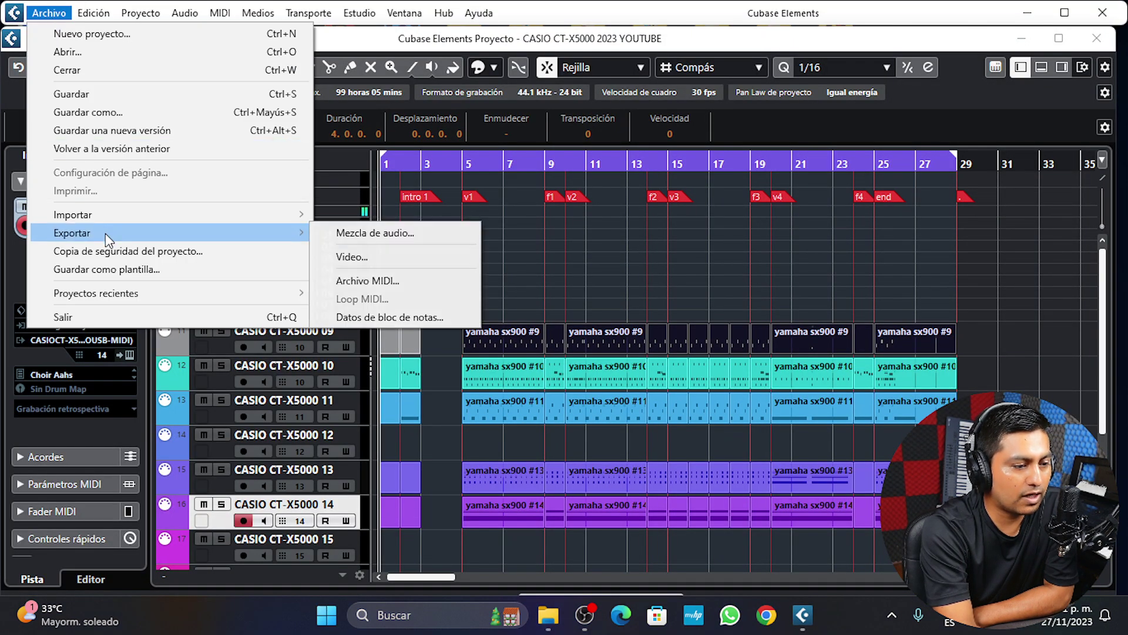
click(383, 284)
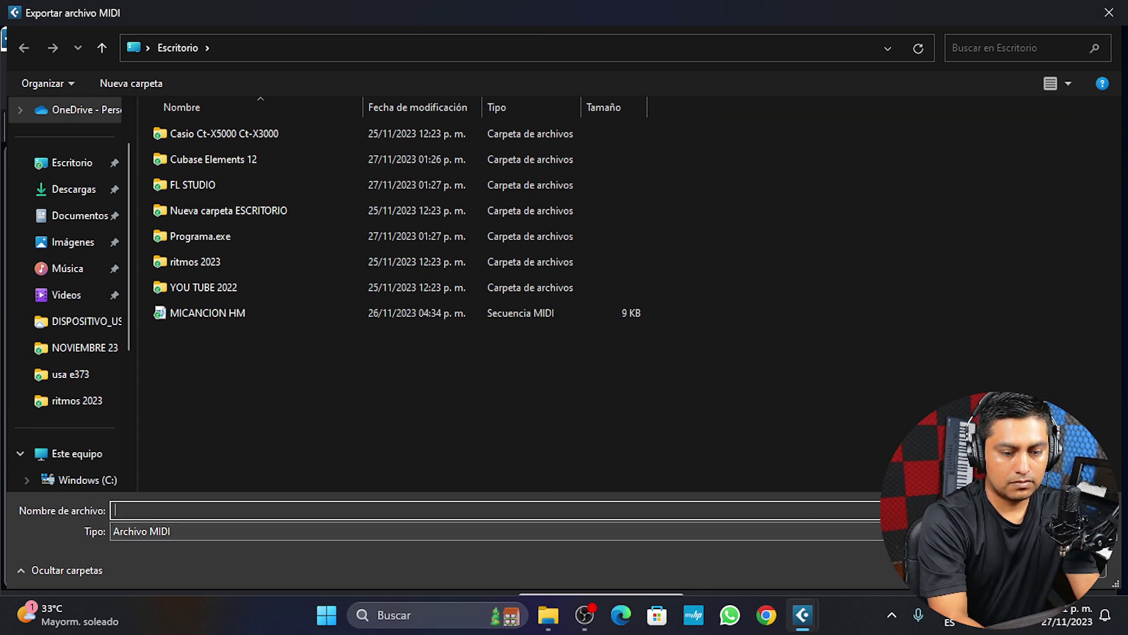
text(MI)
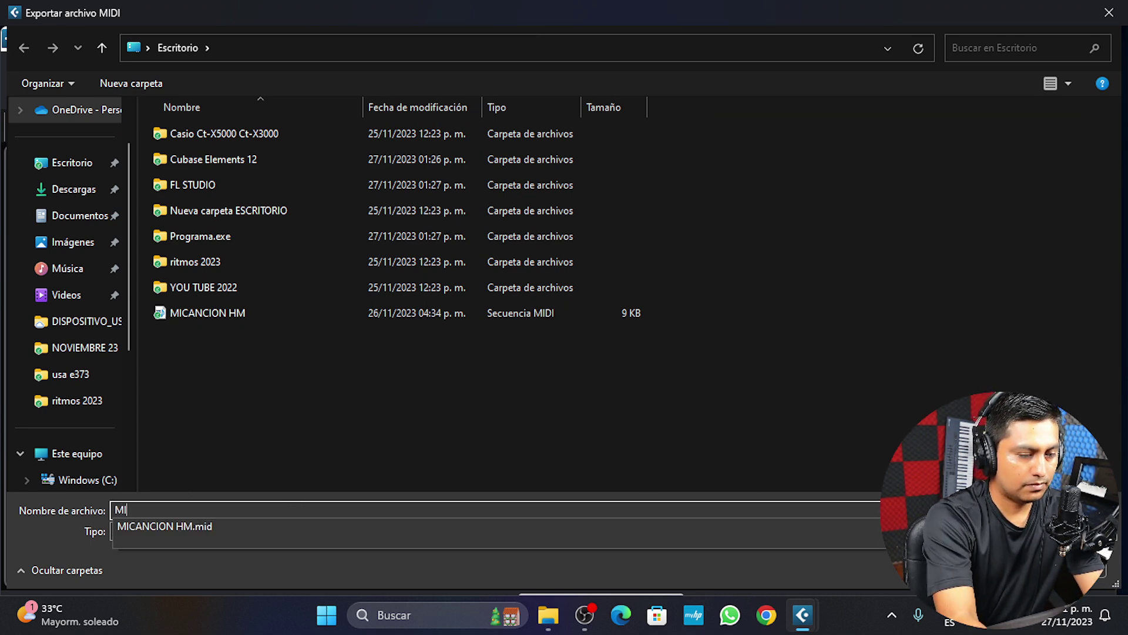
click(204, 525)
key(BackSpace)
key(BackSpace)
key(BackSpace)
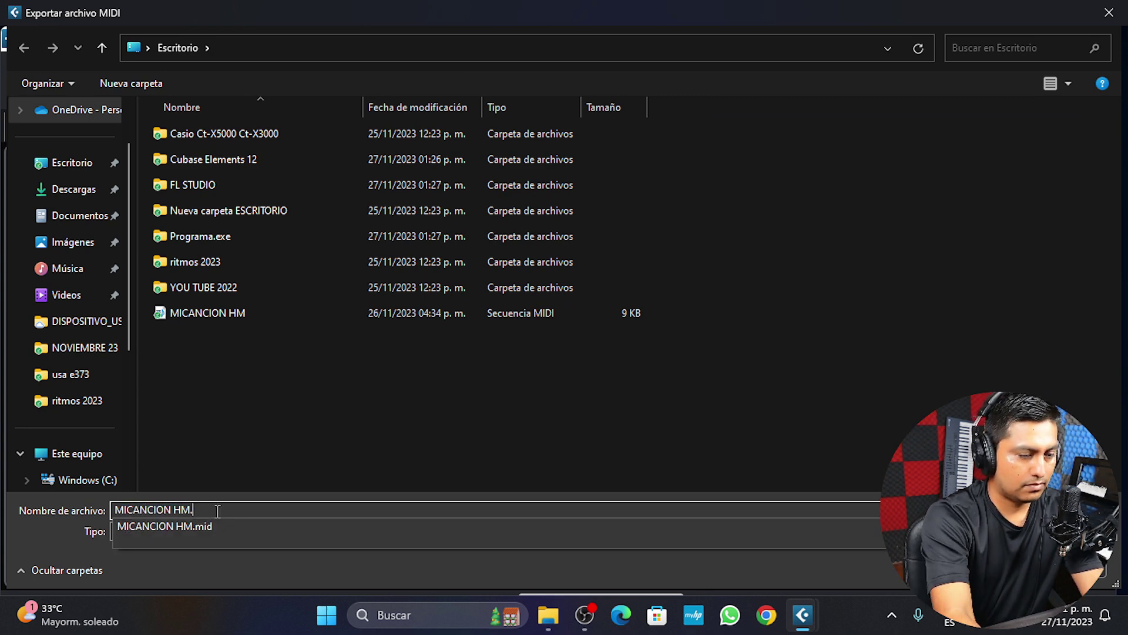
key(Return)
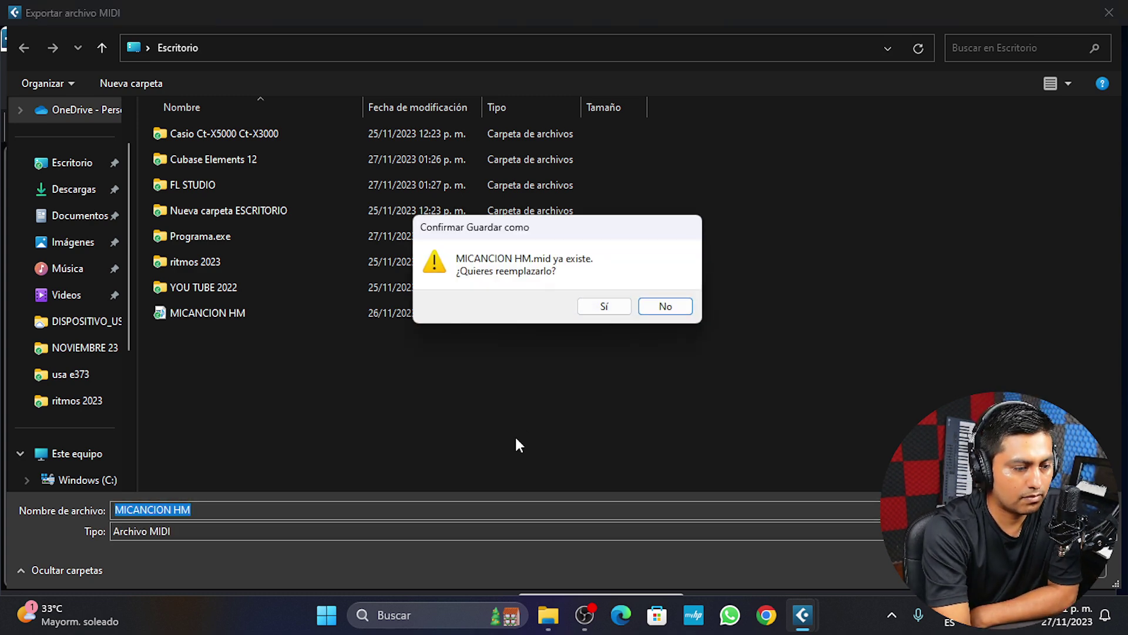
click(666, 307)
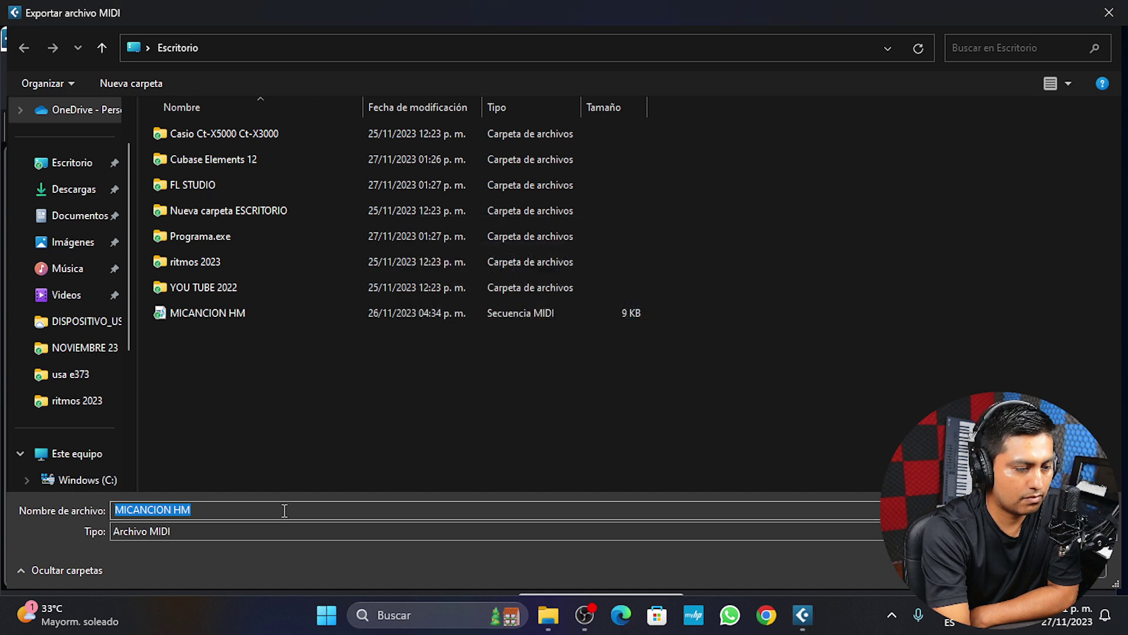
Step: Change the export file name to MICANCION HMC and export the arrangement with the existing export options
click(193, 510)
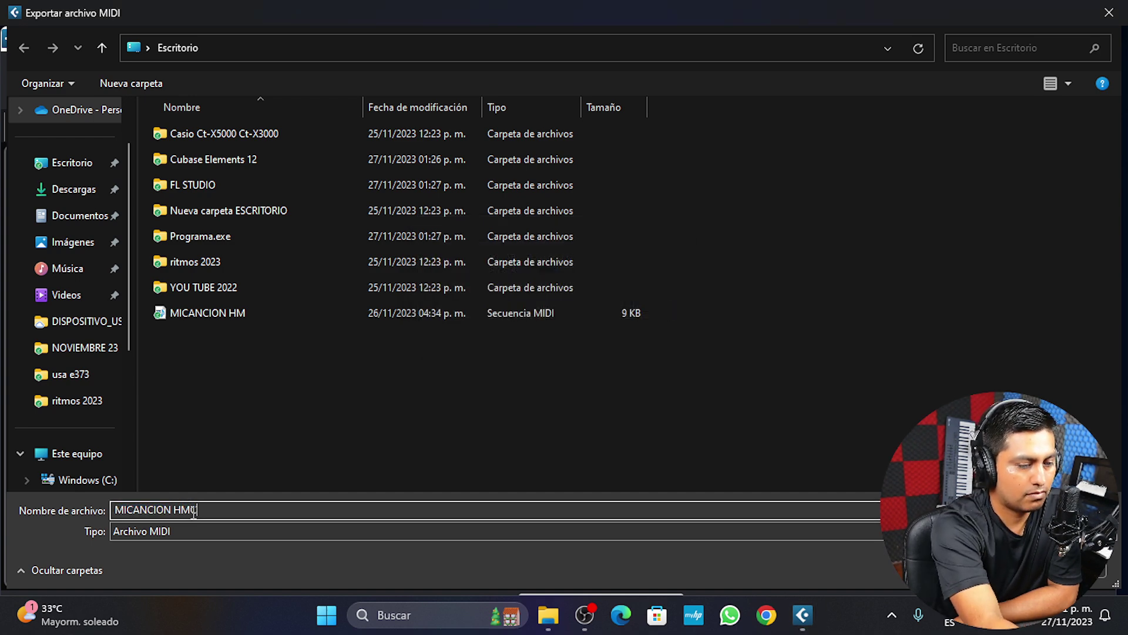
text(C)
key(Return)
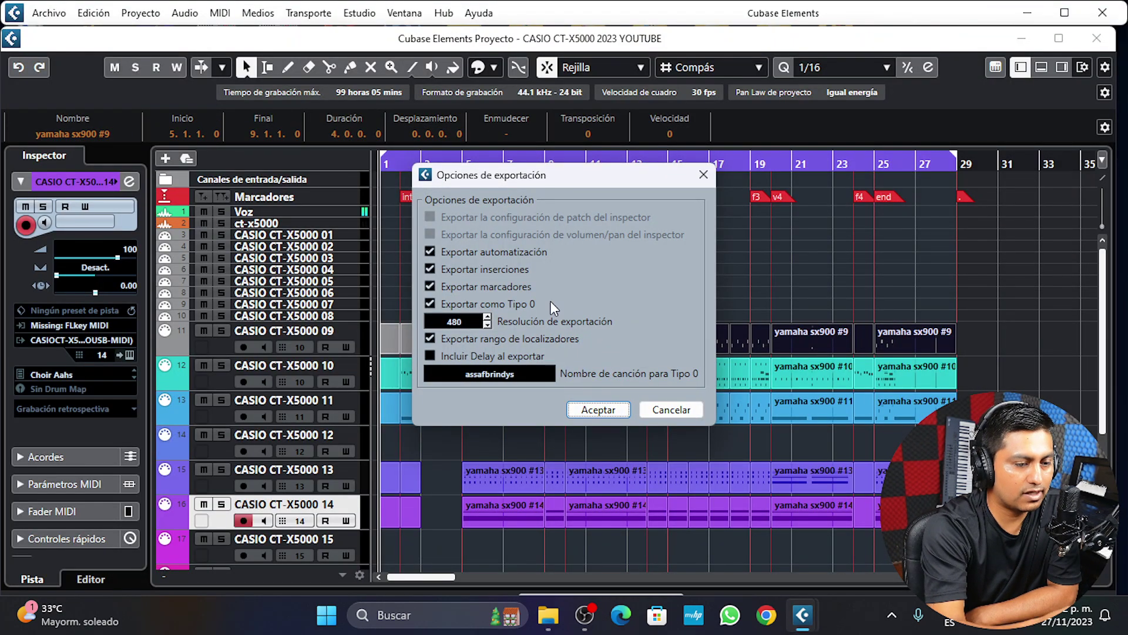
click(599, 410)
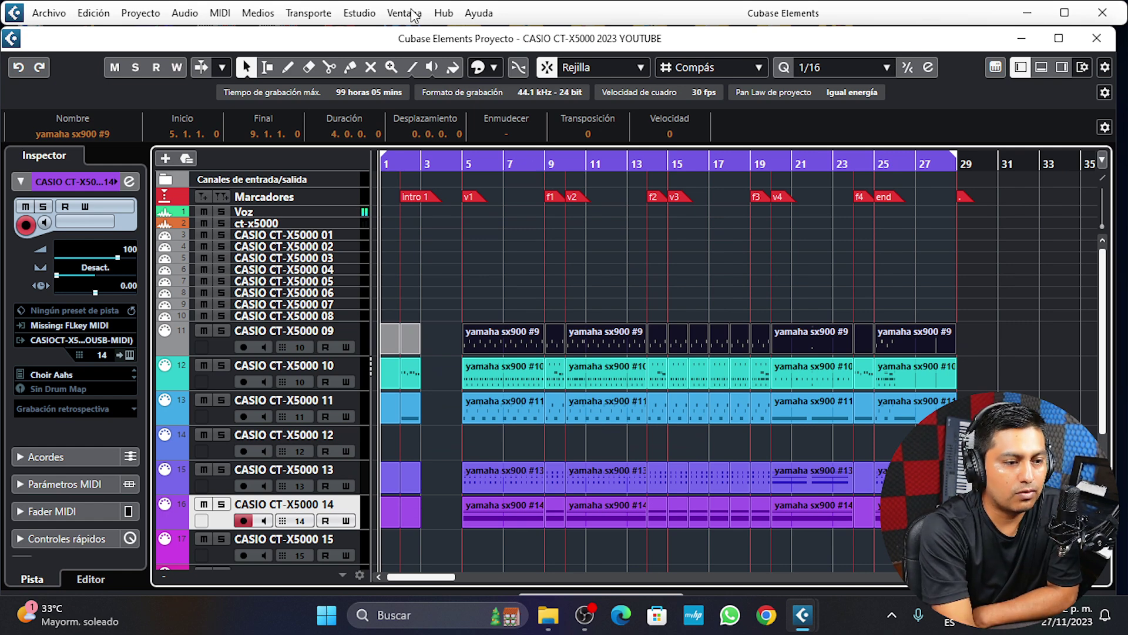
Step: Set the output of the CASIO CT-X5000 in the MIDI device manager to No conectado, and minimize Cubase to show the desktop
click(356, 14)
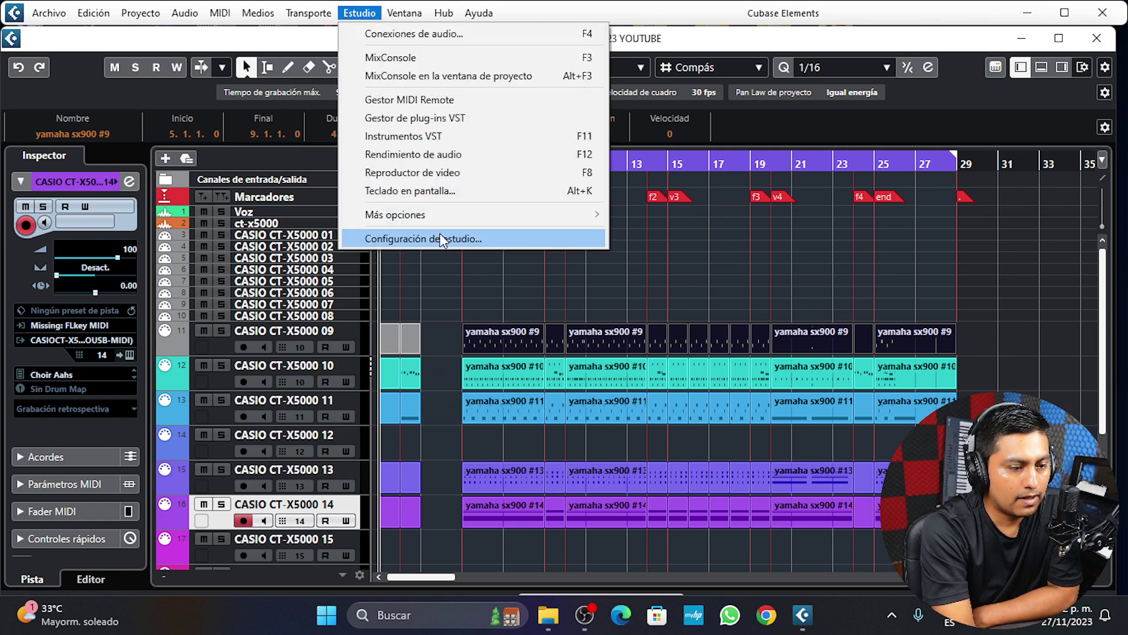
mouse_move(487, 214)
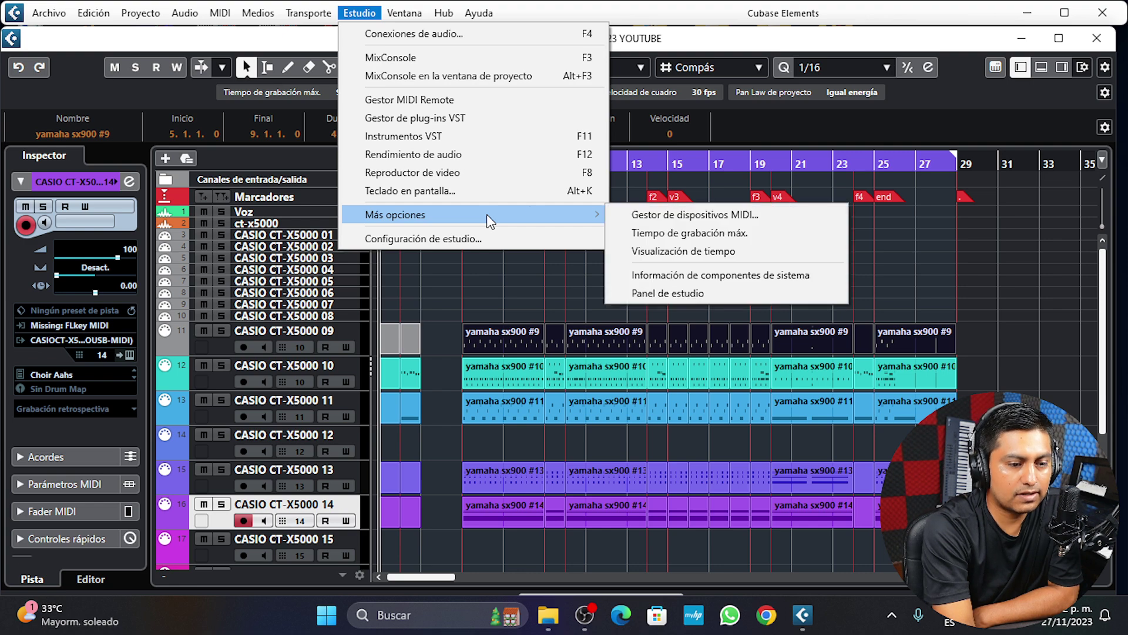
click(665, 215)
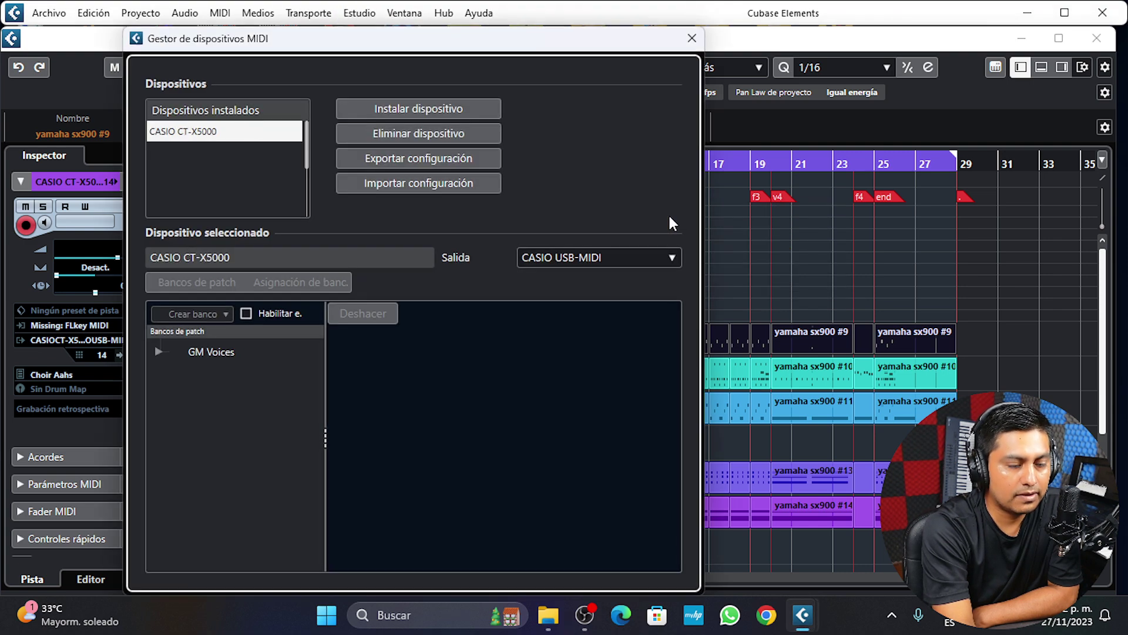
click(588, 257)
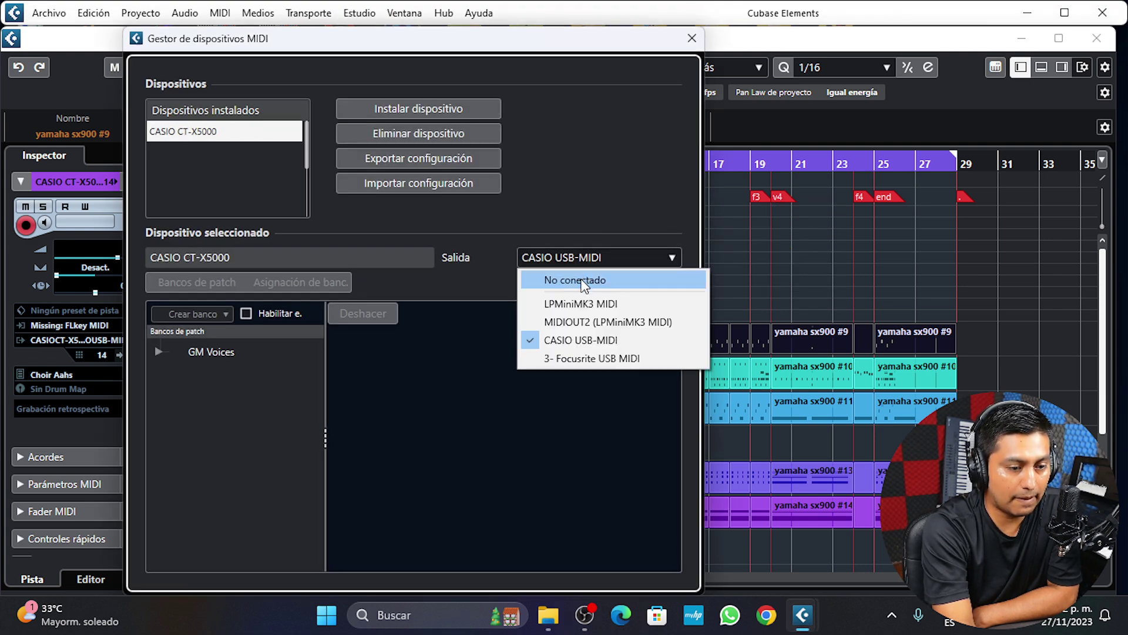
click(584, 283)
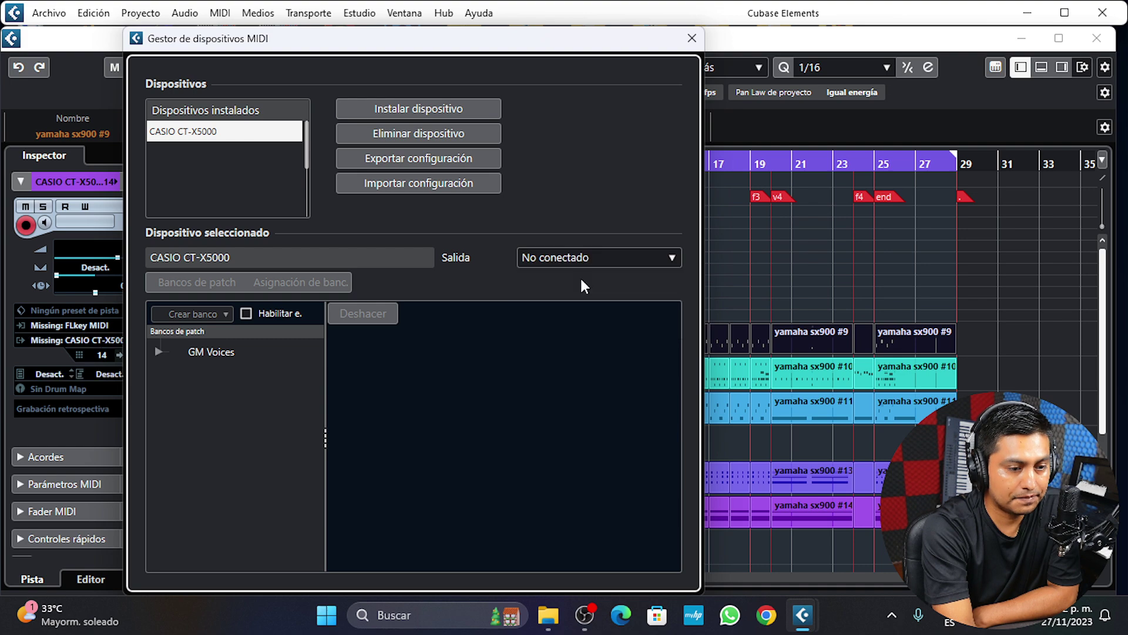
click(692, 37)
click(1029, 14)
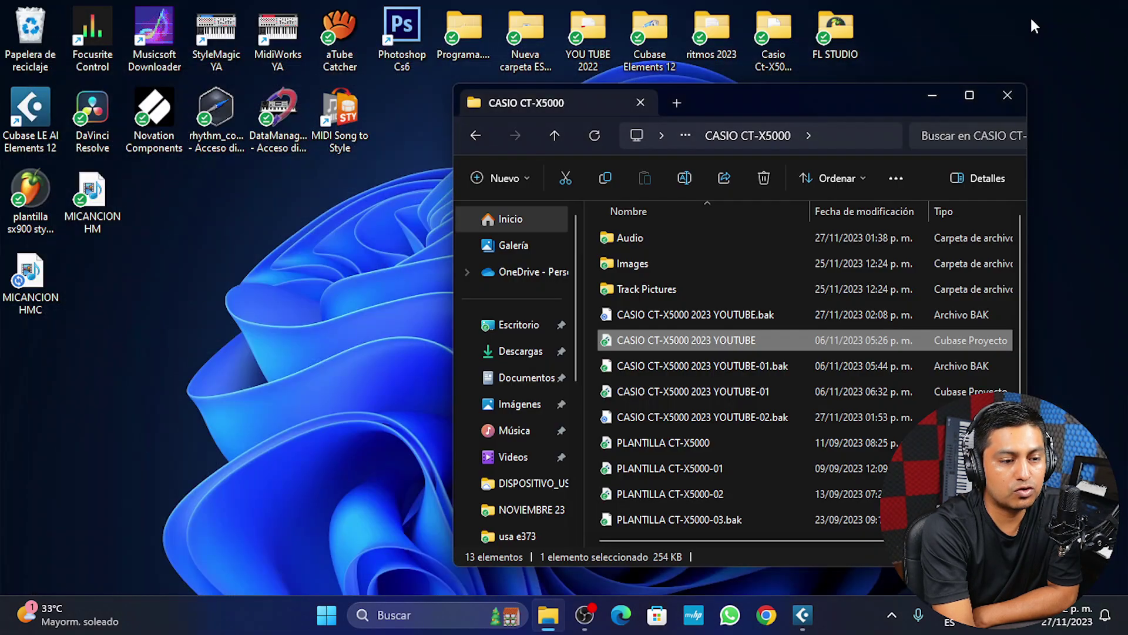